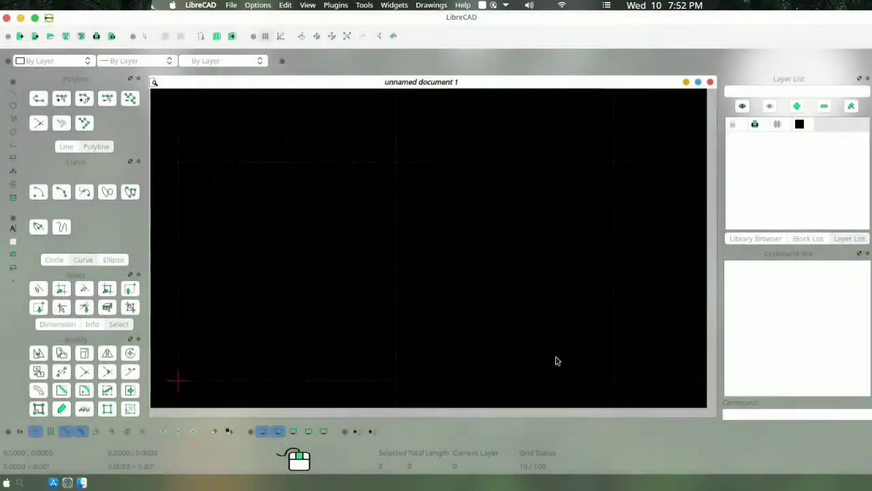
Step: Set the default unit for new drawings to Millimeter in the application preferences
{"action": "left_click", "coordinate": [258, 5]}
{"action": "left_click", "coordinate": [272, 25]}
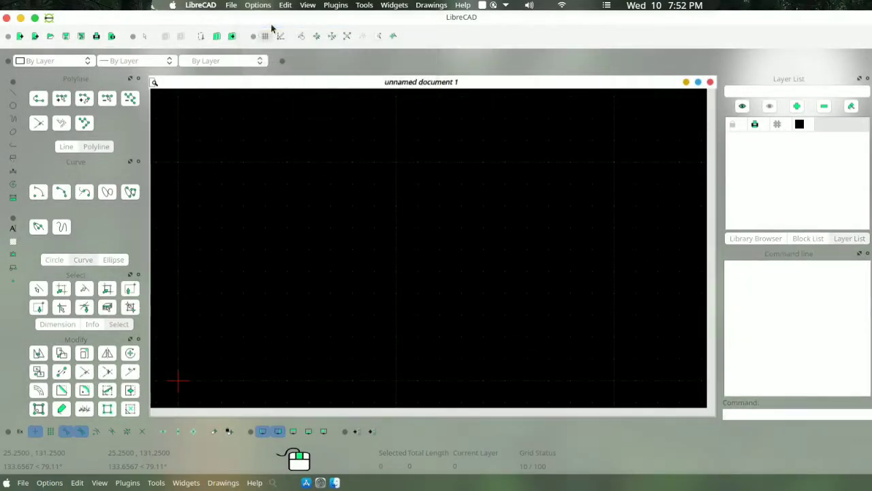
{"action": "left_click", "coordinate": [469, 75]}
{"action": "left_click", "coordinate": [408, 117]}
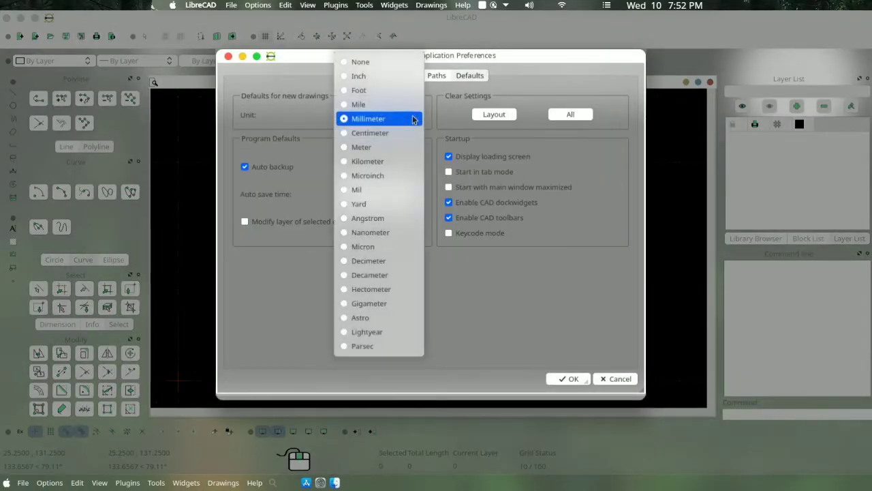
{"action": "left_click", "coordinate": [368, 118]}
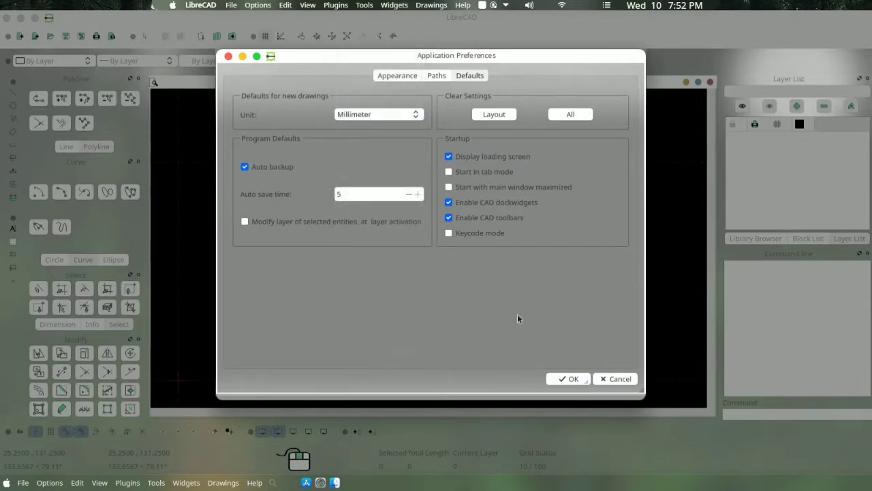
{"action": "left_click", "coordinate": [572, 379]}
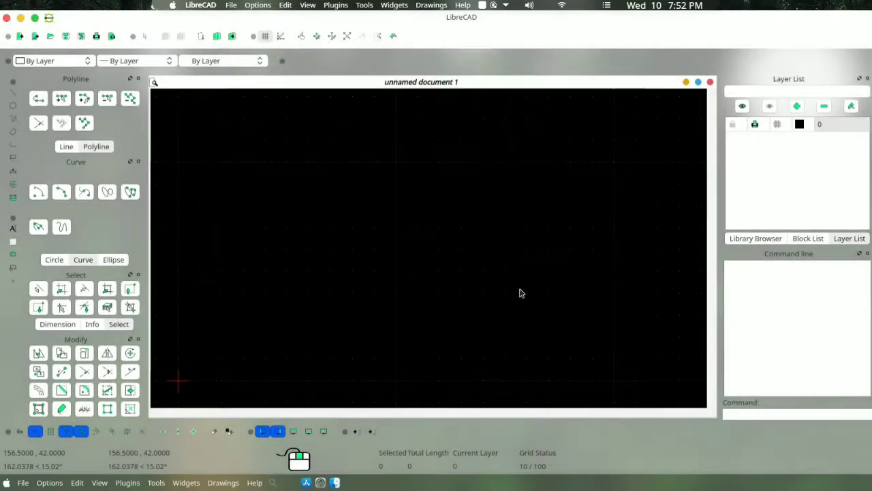
Step: Create a layer named "Invisible line" with the pen color Magenta
{"action": "left_click", "coordinate": [796, 107]}
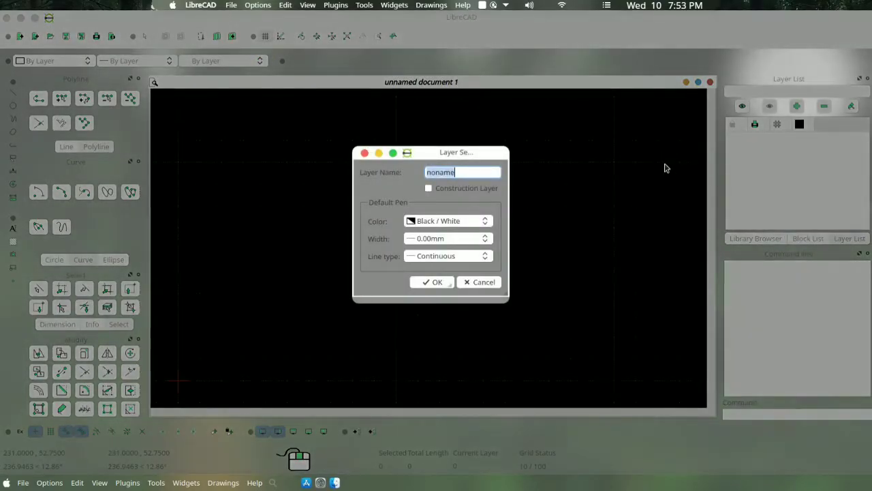
{"action": "key", "text": "BackSpace"}
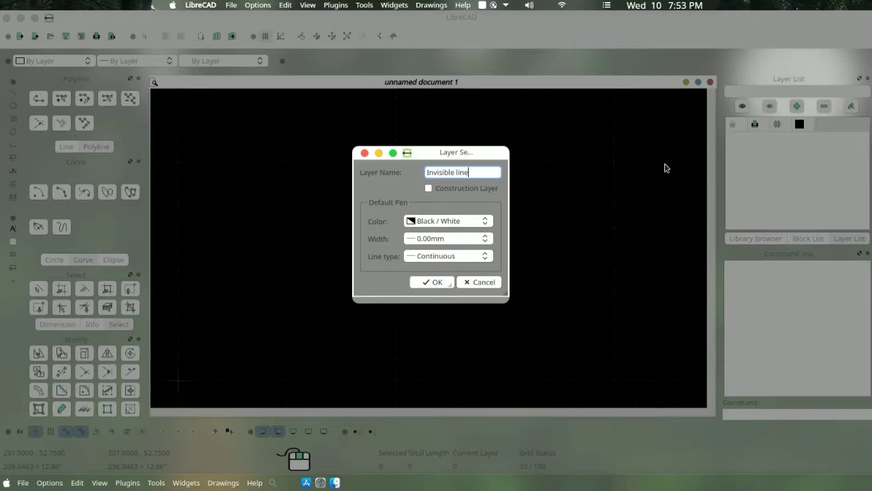
{"action": "left_click", "coordinate": [475, 225]}
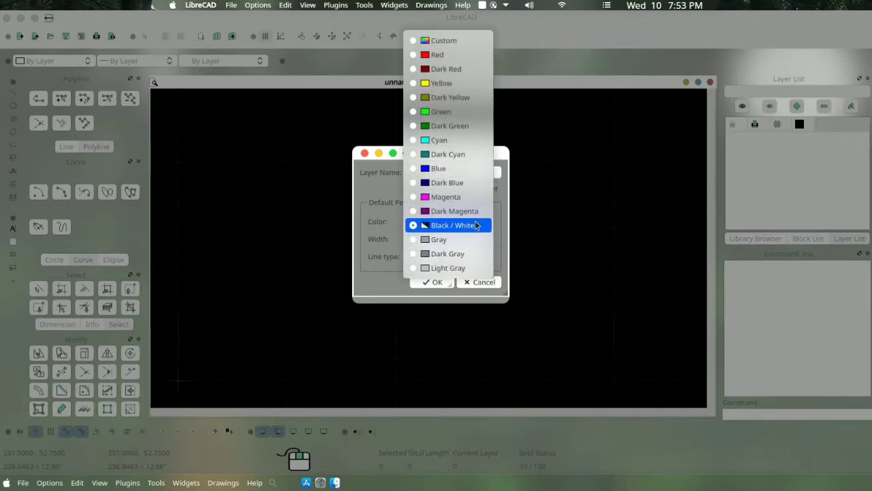
{"action": "left_click", "coordinate": [431, 198]}
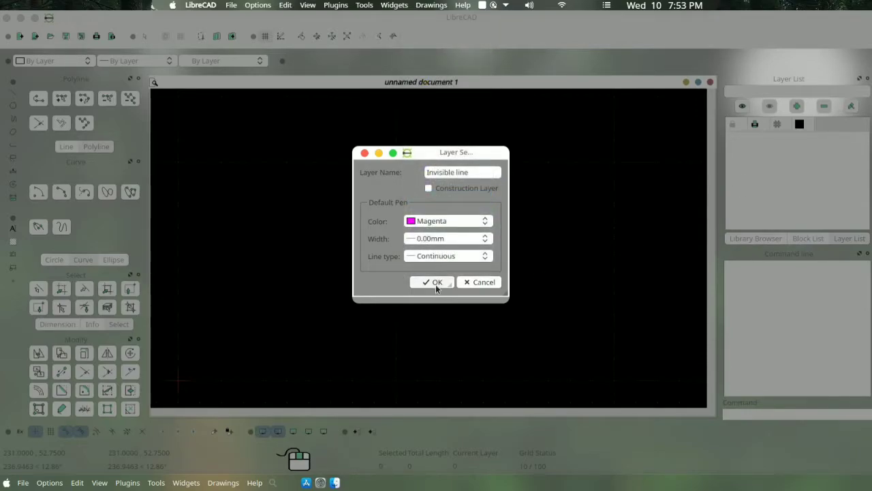
{"action": "left_click", "coordinate": [435, 284]}
Step: Create a layer named "Border line" with a pen width of 0.35mm (ISO)
{"action": "left_click", "coordinate": [797, 106]}
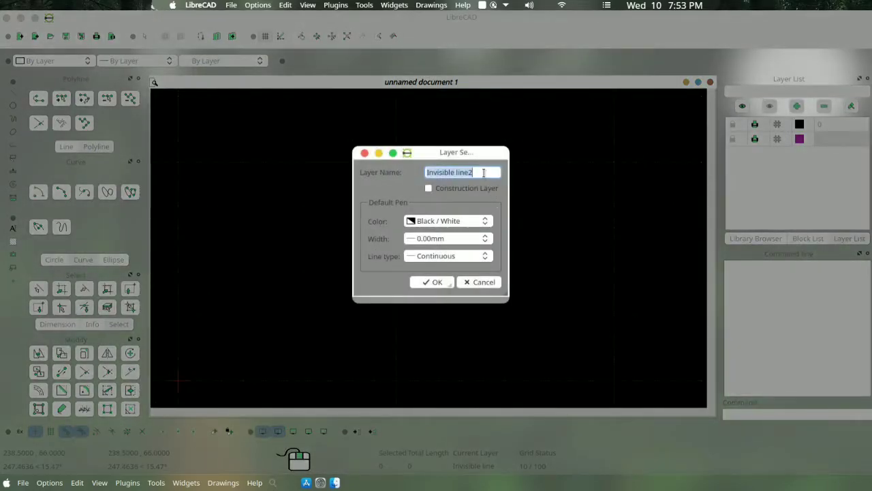
{"action": "key", "text": "BackSpace"}
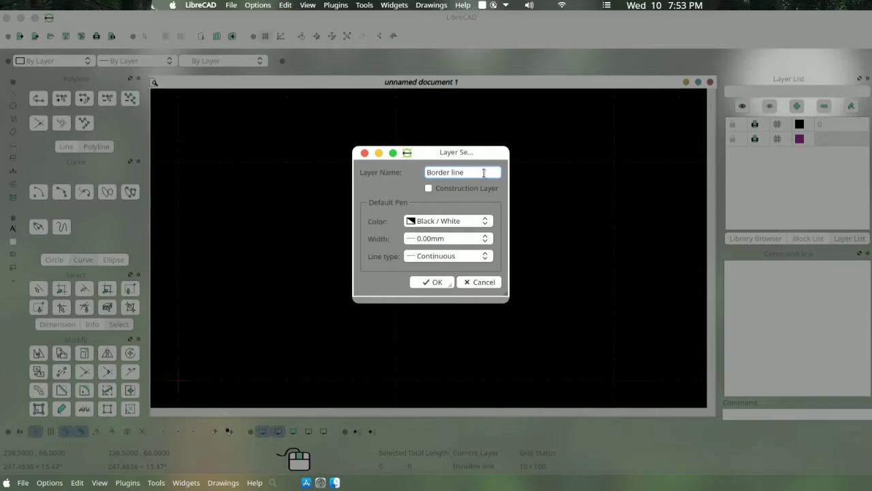
{"action": "left_click", "coordinate": [485, 240]}
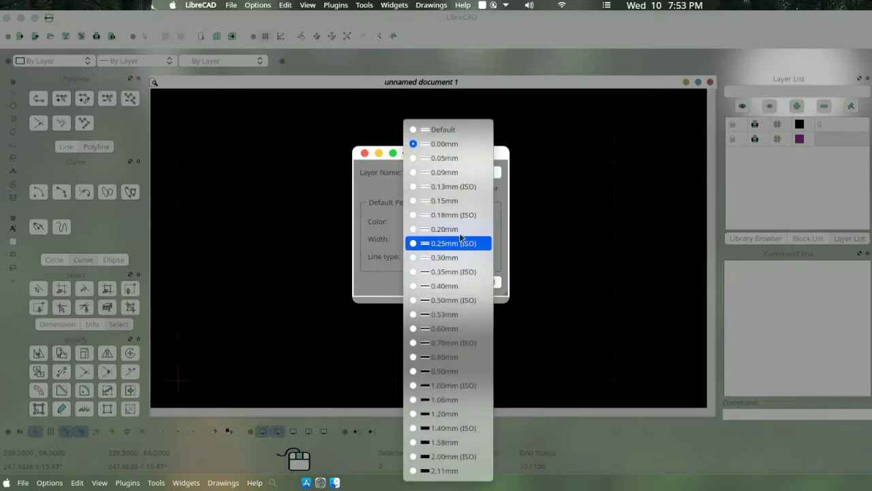
{"action": "left_click", "coordinate": [449, 272]}
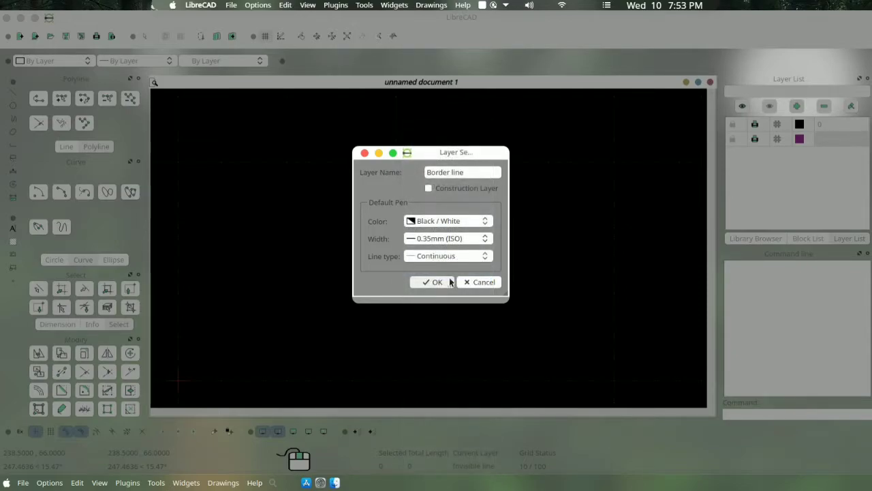
{"action": "left_click", "coordinate": [437, 282]}
Step: Create a layer named "Thin line" with a pen width of 0.09mm
{"action": "left_click", "coordinate": [797, 105]}
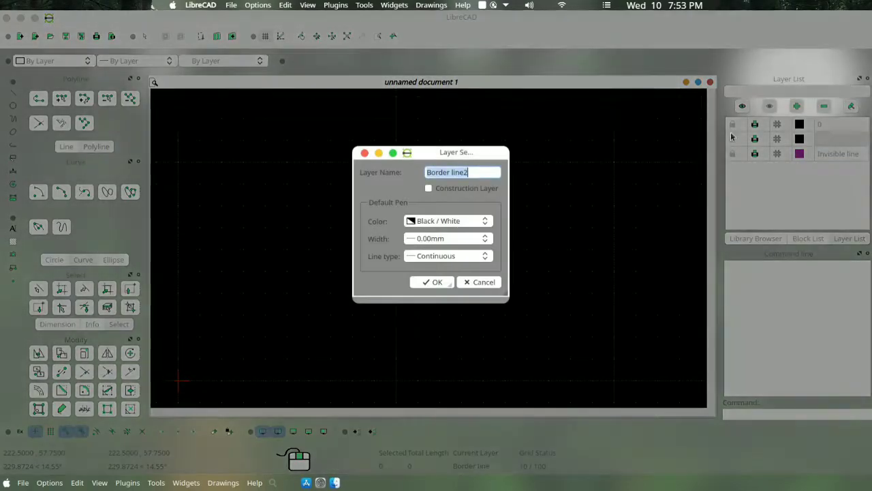
{"action": "key", "text": "BackSpace"}
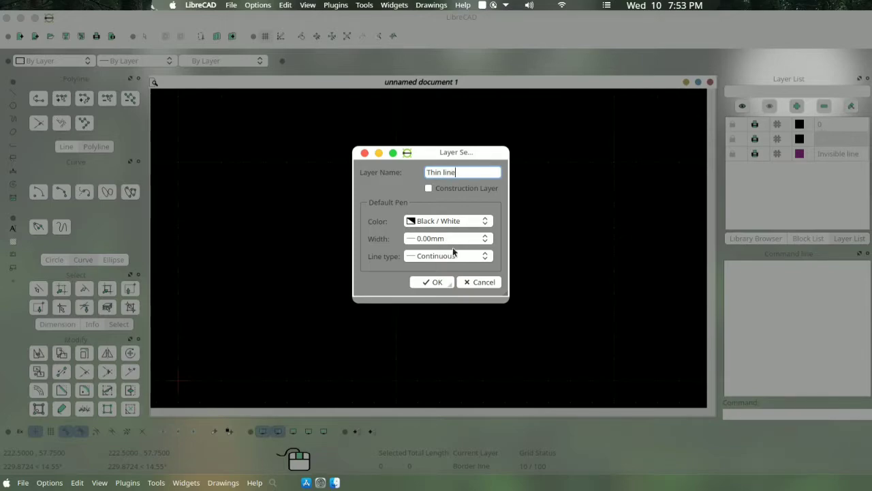
{"action": "left_click", "coordinate": [471, 240]}
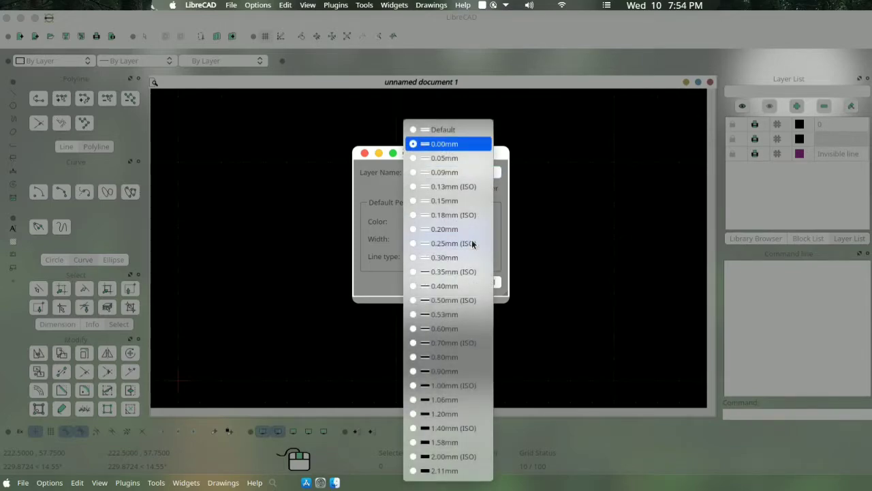
{"action": "left_click", "coordinate": [419, 176]}
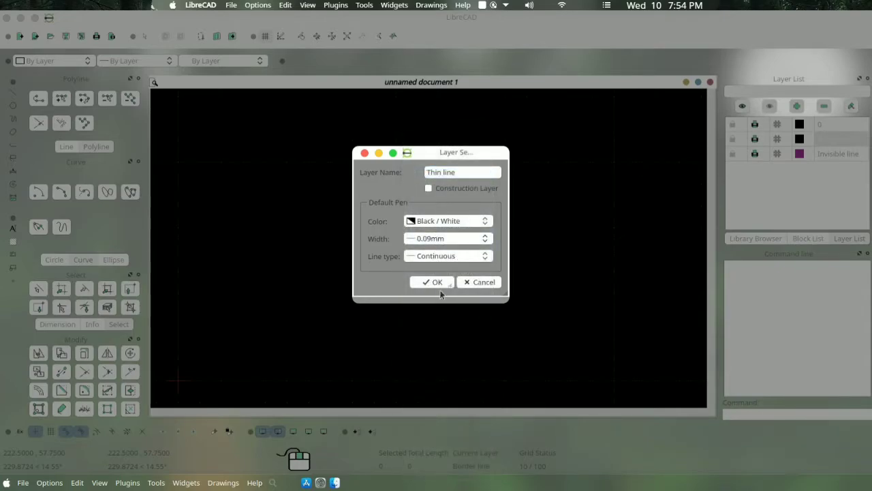
{"action": "left_click", "coordinate": [436, 283]}
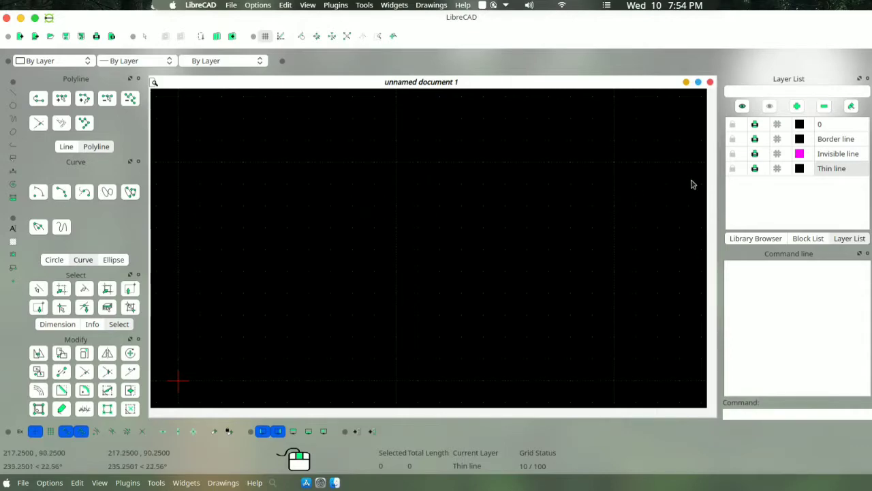
Step: Draw a rectangle on the Invisible line layer with its corners at 0,0 and 297,210
{"action": "left_click", "coordinate": [809, 157]}
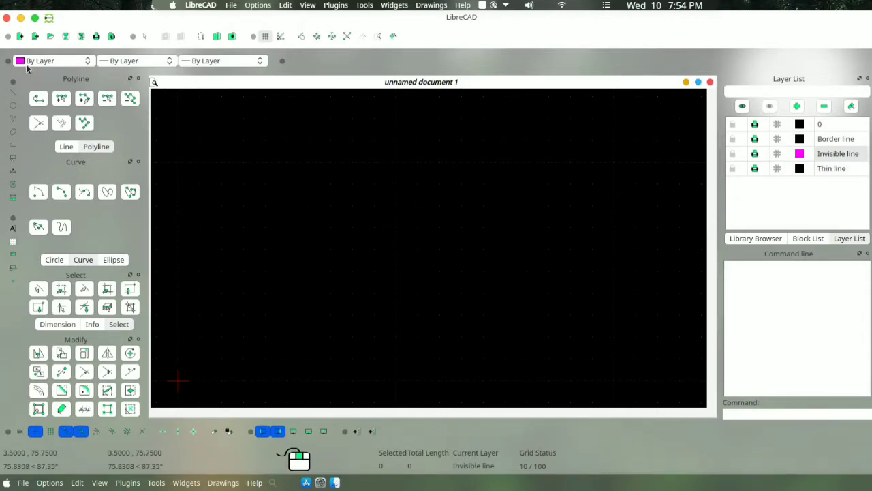
{"action": "left_click", "coordinate": [15, 95]}
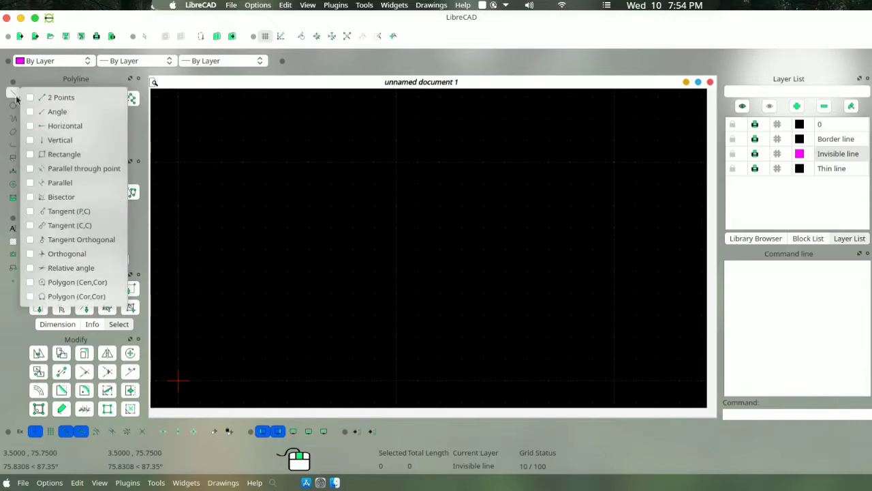
{"action": "left_click", "coordinate": [71, 155]}
{"action": "left_click", "coordinate": [728, 415]}
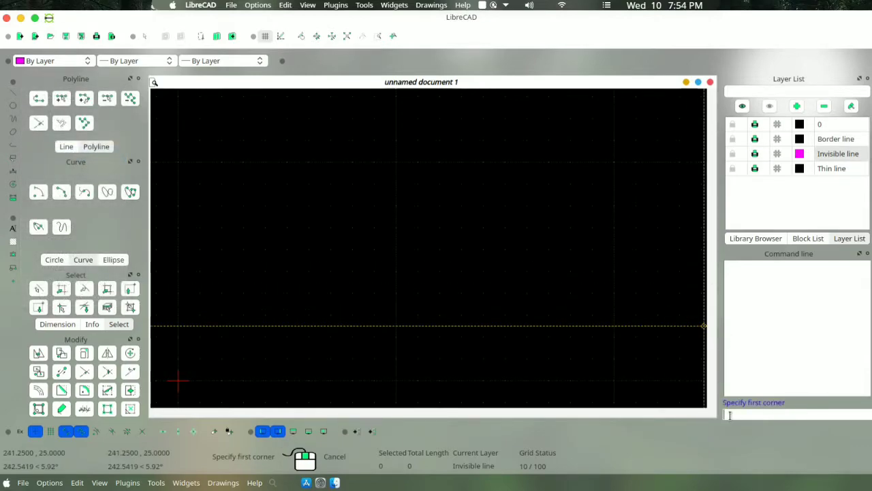
{"action": "type", "text": "0,0"}
{"action": "key", "text": "Return"}
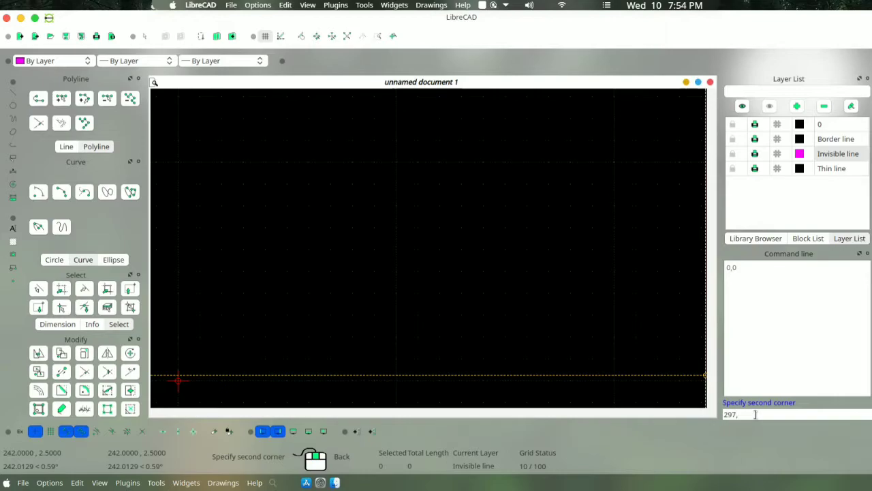
{"action": "key", "text": "Return"}
{"action": "scroll", "coordinate": [393, 210], "scroll_direction": "up", "scroll_amount": 5}
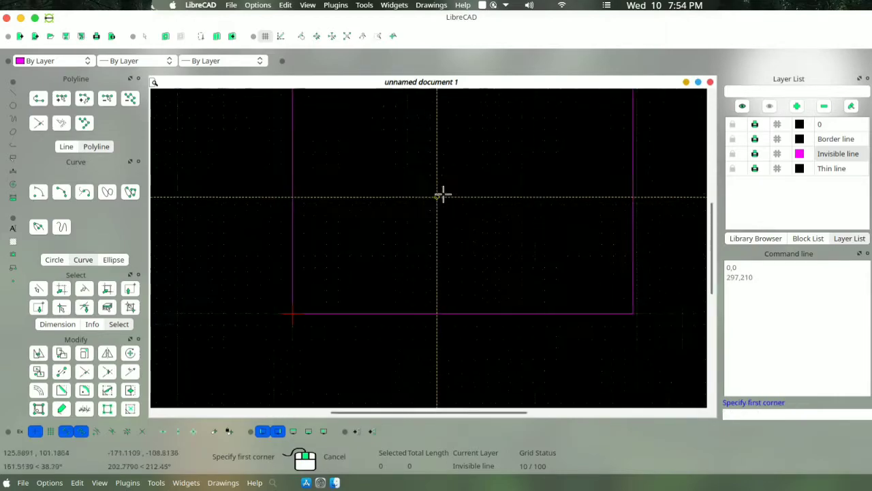
{"action": "scroll", "coordinate": [494, 157], "scroll_direction": "up", "scroll_amount": 3}
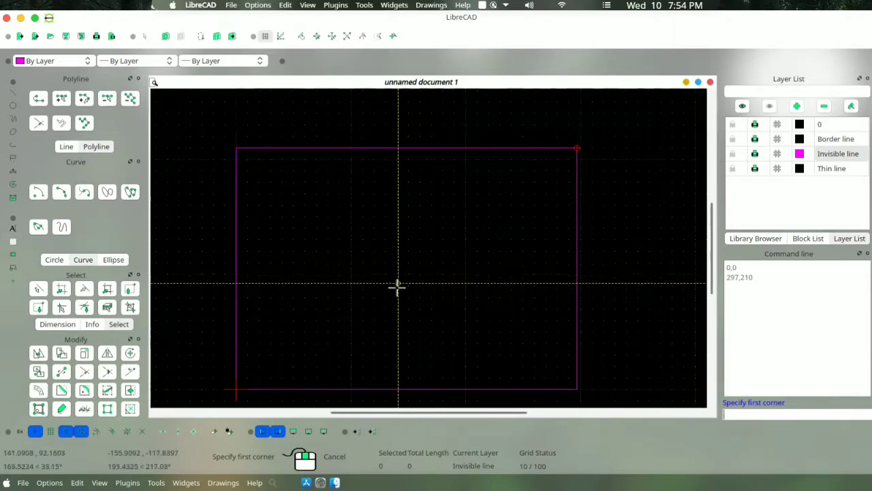
{"action": "right_click", "coordinate": [284, 289]}
Step: Explode the magenta page rectangle into separate lines
{"action": "left_click", "coordinate": [235, 304]}
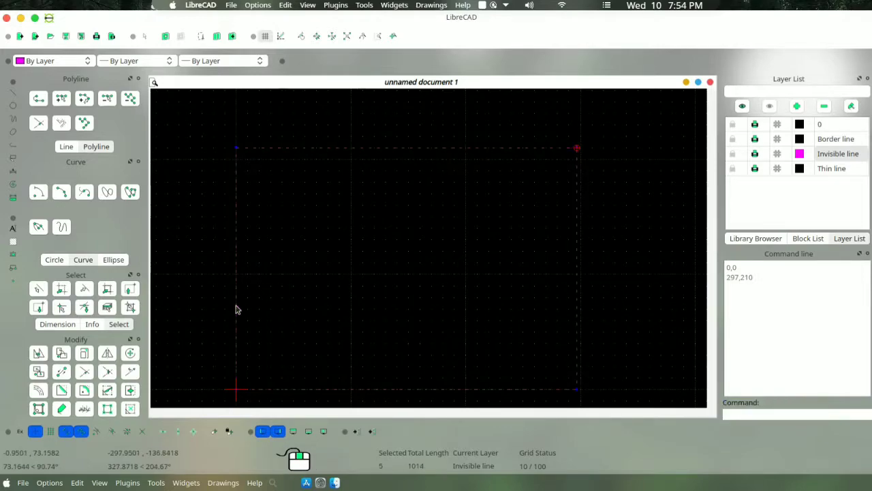
{"action": "left_click", "coordinate": [107, 408]}
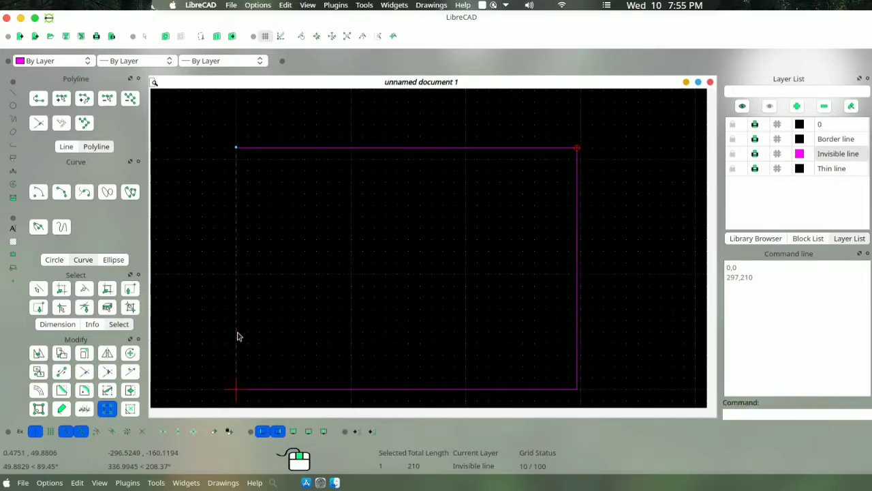
{"action": "key", "text": "Escape"}
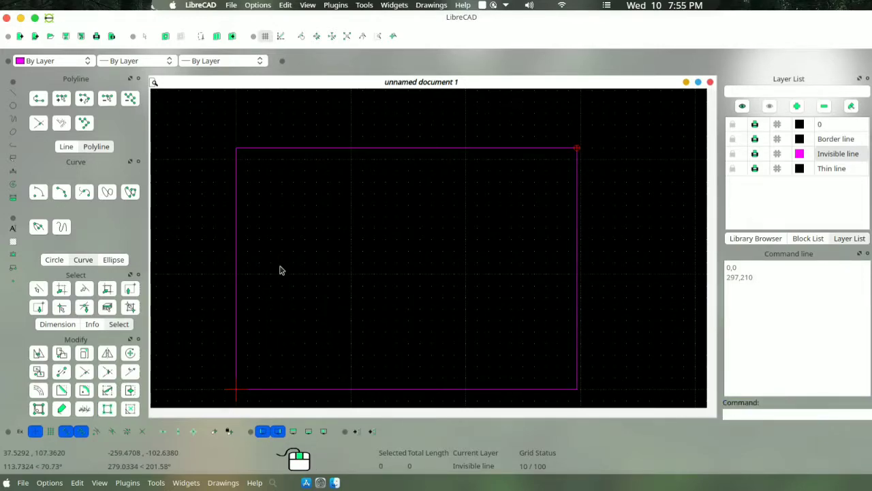
Step: Offset the left and bottom page edges inward by 15 mm onto the Border line layer
{"action": "left_click", "coordinate": [840, 138]}
{"action": "left_click", "coordinate": [236, 332]}
{"action": "left_click", "coordinate": [38, 389]}
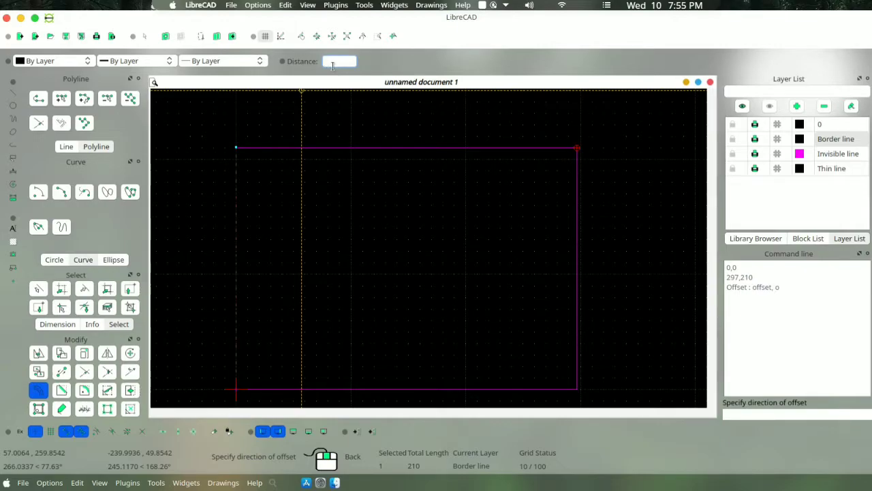
{"action": "left_click", "coordinate": [328, 239]}
{"action": "left_click", "coordinate": [334, 390]}
{"action": "right_click", "coordinate": [339, 331]}
{"action": "left_click", "coordinate": [362, 339]}
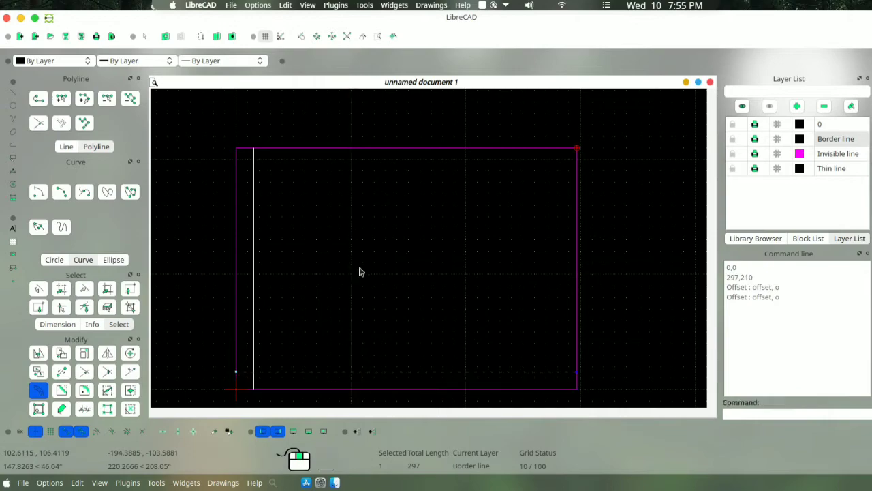
{"action": "left_click", "coordinate": [469, 282]}
Step: Offset the right and top page edges inward by 15 mm on the Border line layer
{"action": "left_click", "coordinate": [576, 288]}
{"action": "right_click", "coordinate": [521, 265]}
{"action": "left_click", "coordinate": [539, 271]}
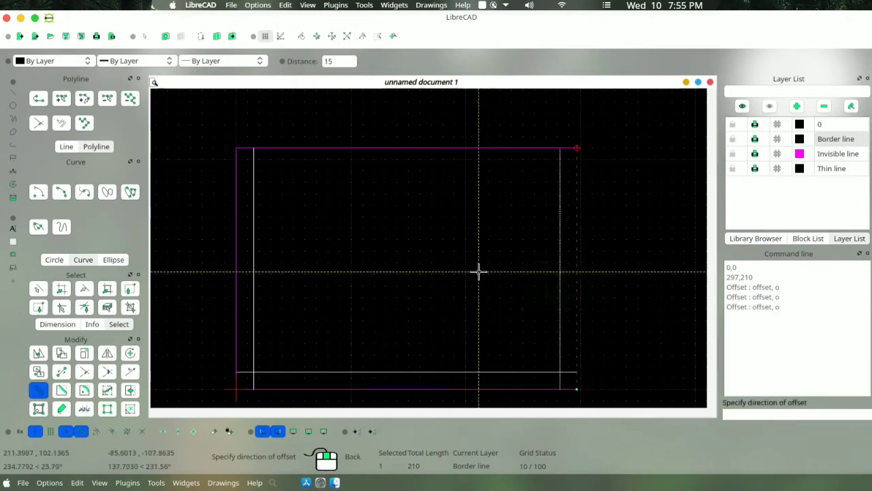
{"action": "left_click", "coordinate": [466, 194]}
{"action": "left_click", "coordinate": [470, 148]}
{"action": "right_click", "coordinate": [455, 185]}
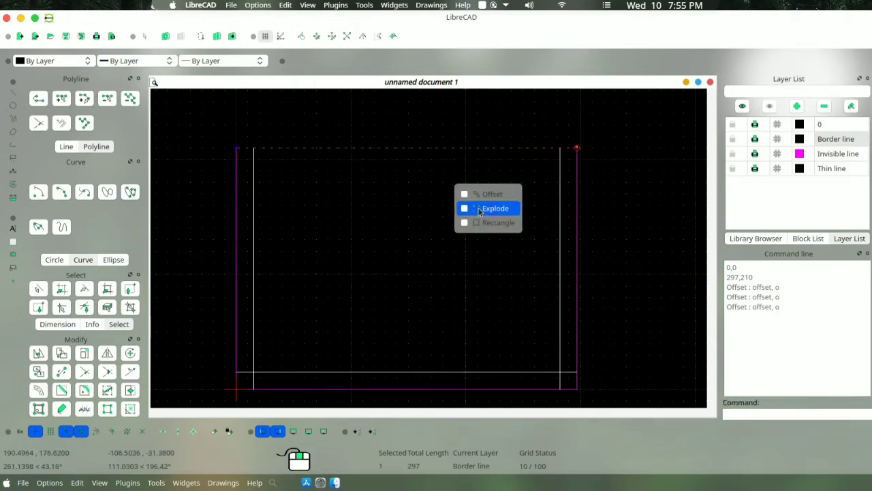
{"action": "left_click", "coordinate": [482, 209]}
{"action": "left_click", "coordinate": [453, 232]}
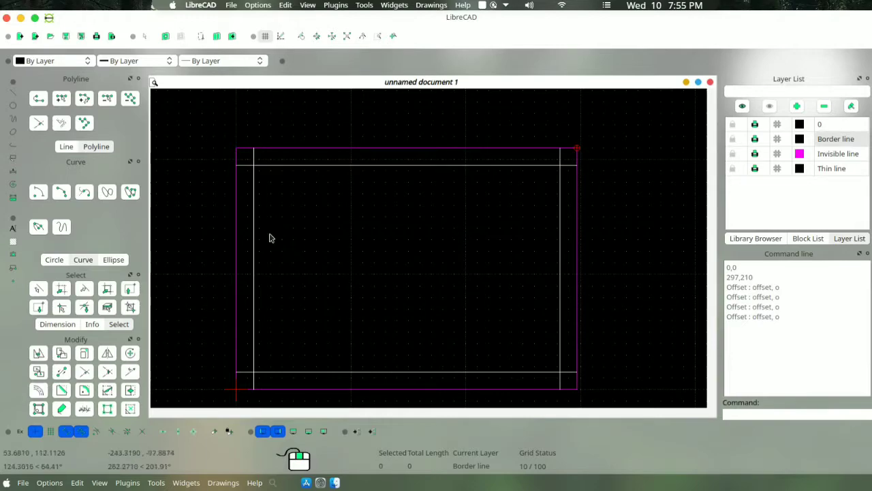
Step: Trim the four offset border lines to each other at all corners with Trim Two to form a closed frame
{"action": "left_click", "coordinate": [107, 371]}
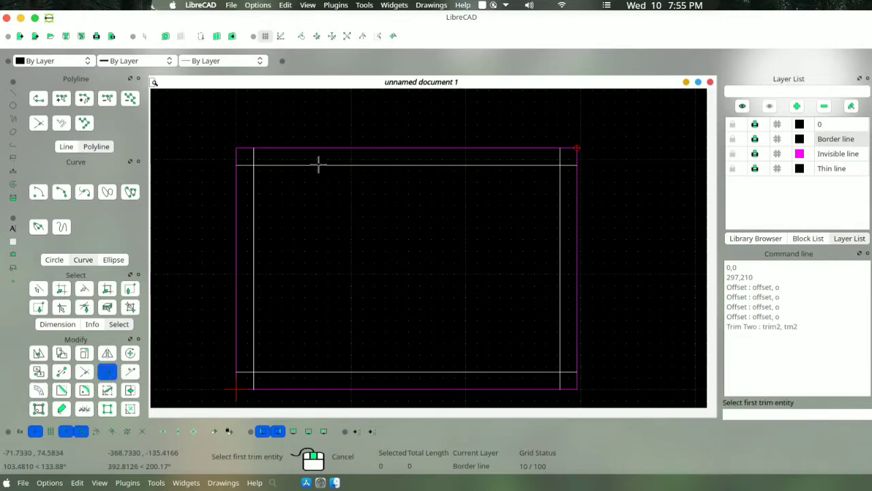
{"action": "left_click", "coordinate": [293, 164]}
{"action": "left_click", "coordinate": [254, 200]}
{"action": "left_click", "coordinate": [256, 338]}
{"action": "left_click", "coordinate": [275, 371]}
{"action": "left_click", "coordinate": [560, 258]}
{"action": "left_click", "coordinate": [533, 365]}
{"action": "left_click", "coordinate": [553, 170]}
{"action": "left_click", "coordinate": [558, 185]}
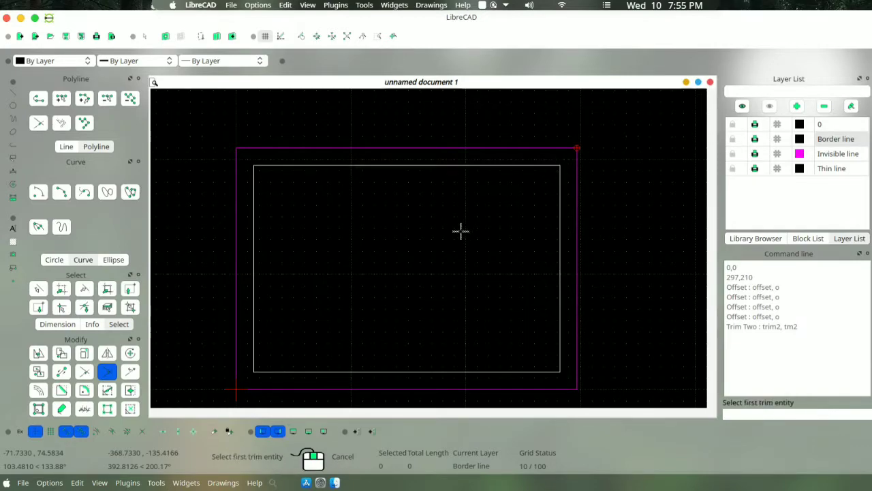
{"action": "right_click", "coordinate": [434, 239]}
Step: Offset the bottom line of the inner border frame upward by 20 mm
{"action": "scroll", "coordinate": [424, 357], "scroll_direction": "up", "scroll_amount": 1}
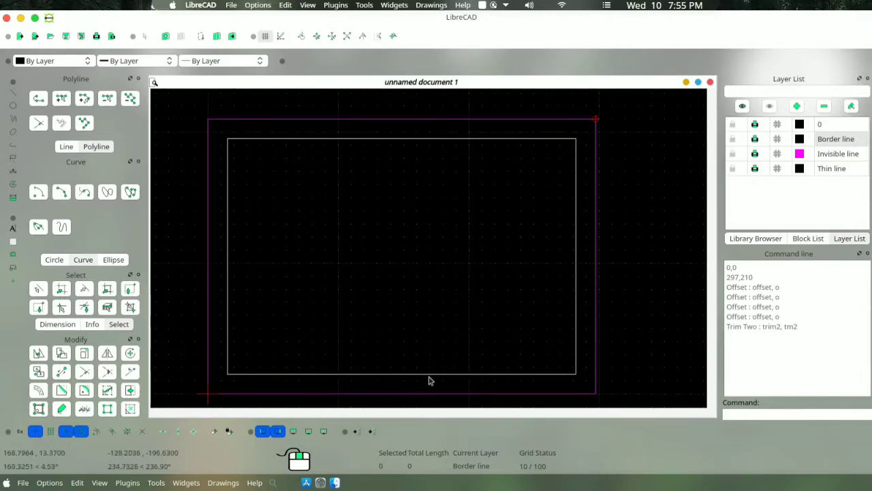
{"action": "left_click", "coordinate": [430, 374]}
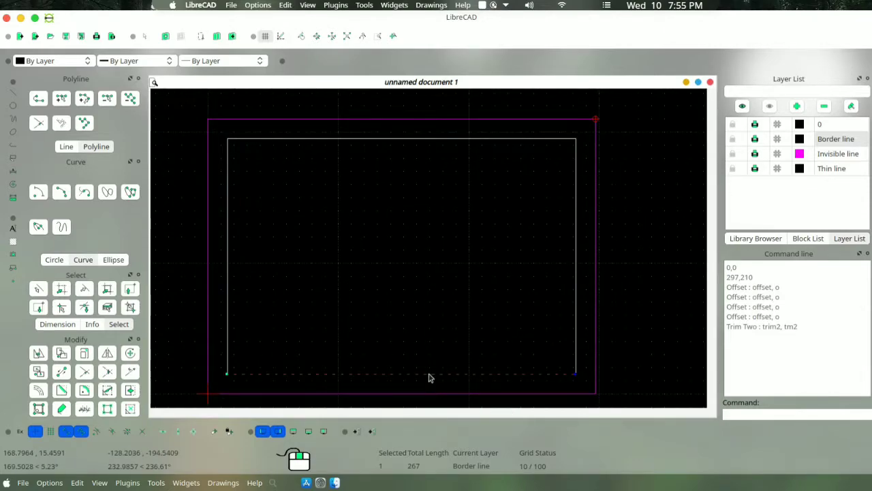
{"action": "left_click", "coordinate": [430, 377]}
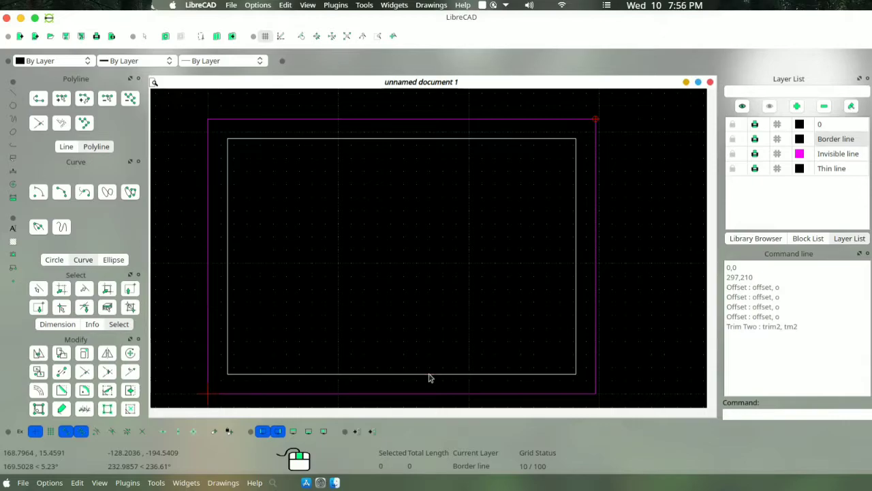
{"action": "right_click", "coordinate": [430, 377]}
{"action": "left_click", "coordinate": [463, 395]}
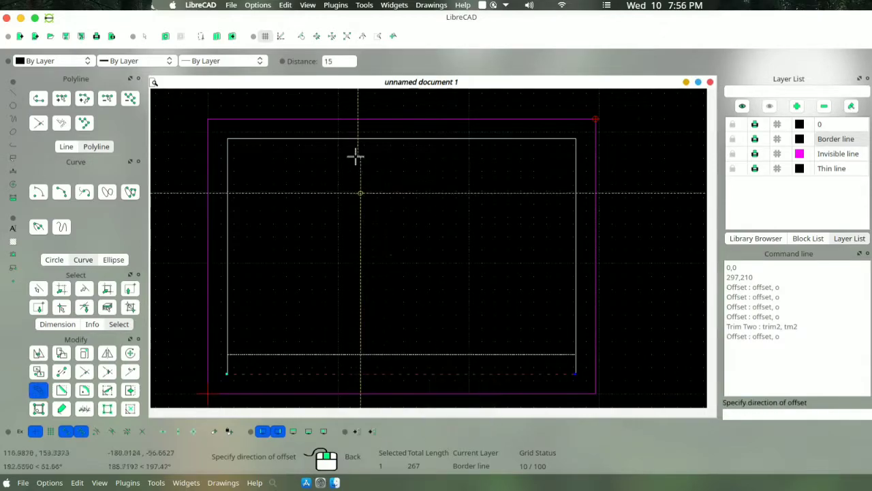
{"action": "left_click", "coordinate": [340, 61]}
{"action": "type", "text": "20"}
{"action": "left_click", "coordinate": [436, 321]}
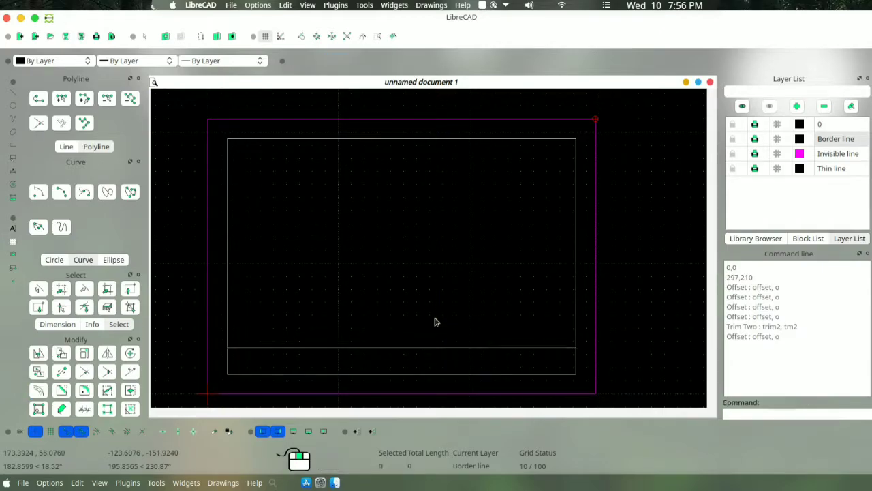
Step: Offset the left border line 70 mm inward, and offset the resulting vertical line a further 15 mm inward
{"action": "left_click", "coordinate": [228, 312]}
{"action": "right_click", "coordinate": [263, 293]}
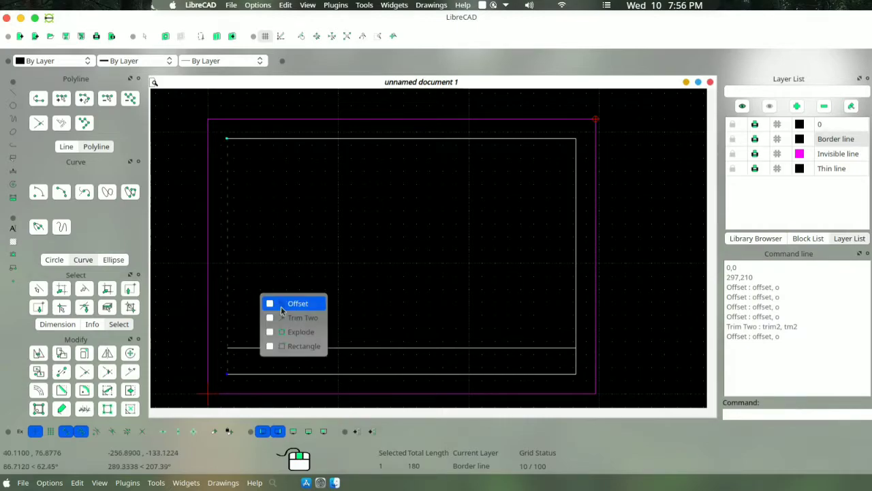
{"action": "left_click", "coordinate": [274, 304]}
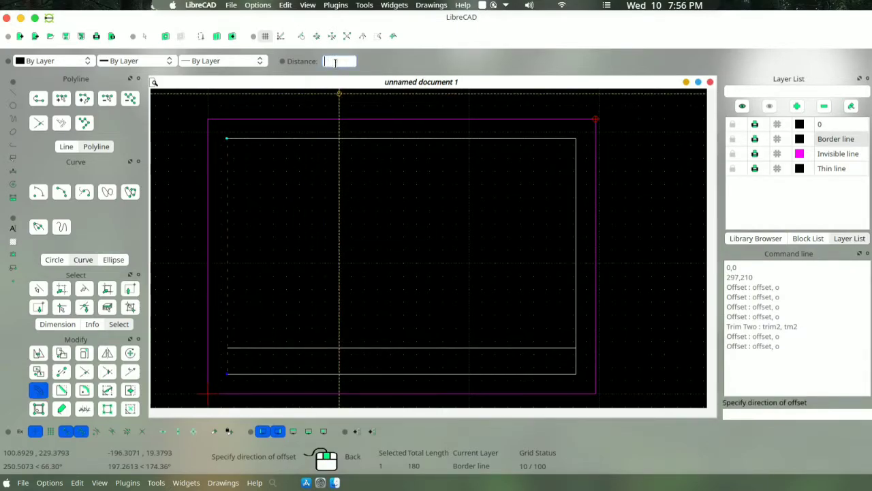
{"action": "left_click", "coordinate": [371, 198]}
{"action": "left_click", "coordinate": [319, 276]}
{"action": "left_click", "coordinate": [319, 277]}
{"action": "right_click", "coordinate": [353, 258]}
{"action": "left_click", "coordinate": [365, 261]}
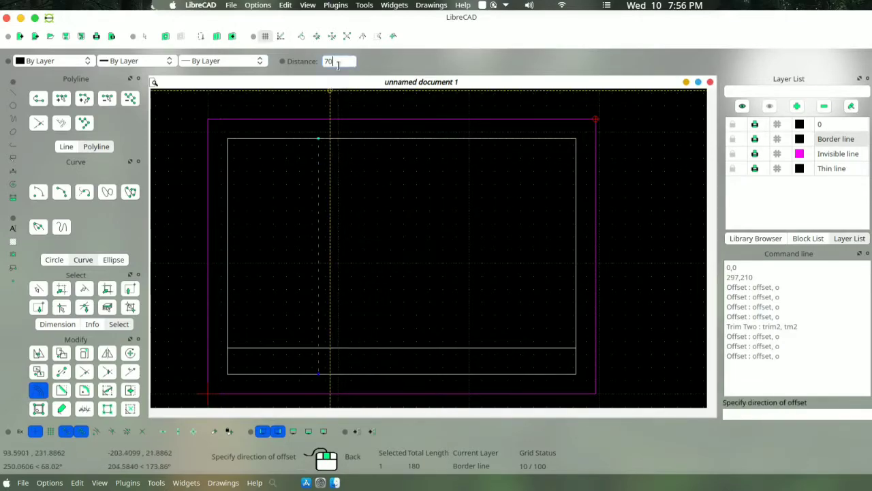
{"action": "left_click", "coordinate": [421, 232]}
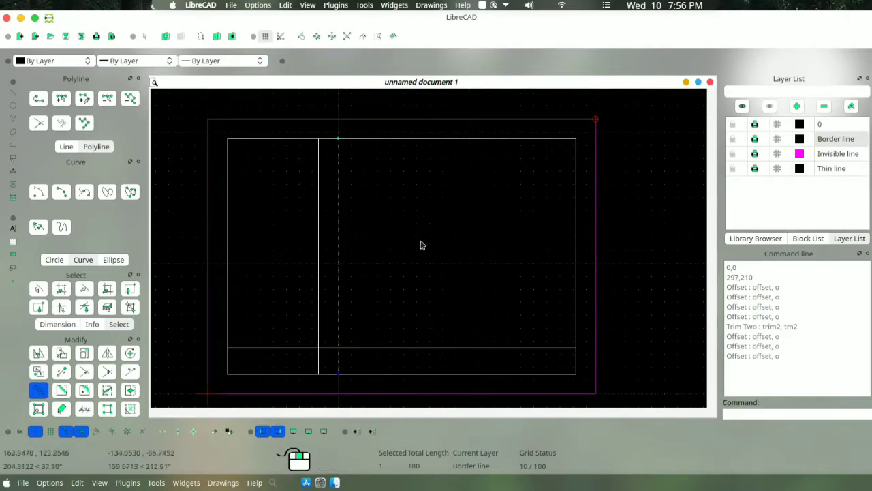
Step: Offset the right border line 15 mm inward, and offset the resulting vertical line a further 70 mm inward
{"action": "right_click", "coordinate": [554, 276]}
{"action": "left_click", "coordinate": [576, 296]}
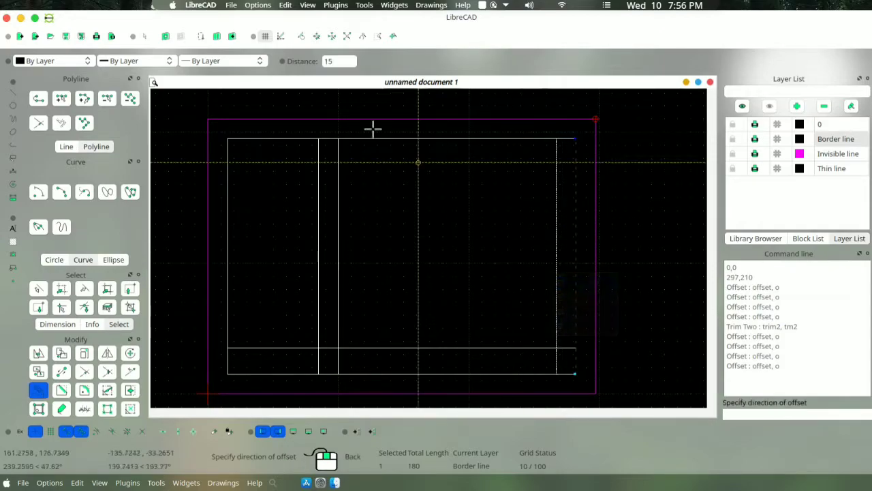
{"action": "left_click", "coordinate": [557, 244]}
{"action": "right_click", "coordinate": [529, 243]}
{"action": "left_click", "coordinate": [545, 249]}
{"action": "left_click", "coordinate": [332, 62]}
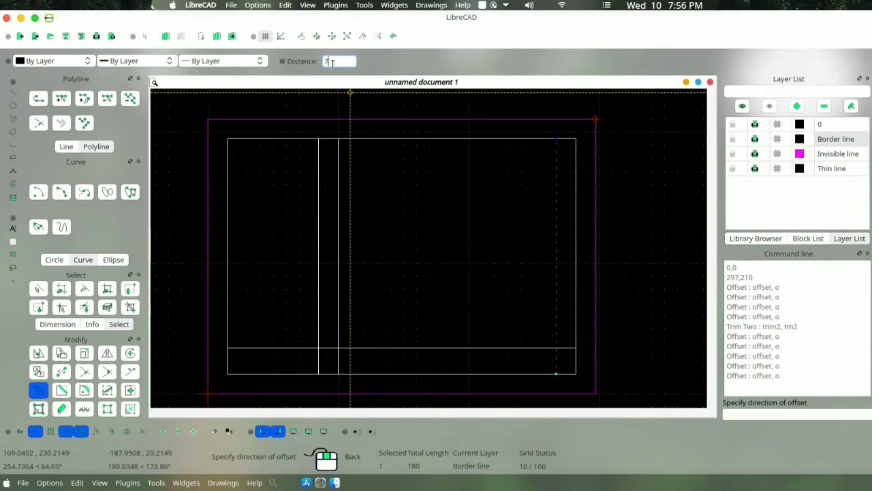
{"action": "left_click", "coordinate": [401, 245]}
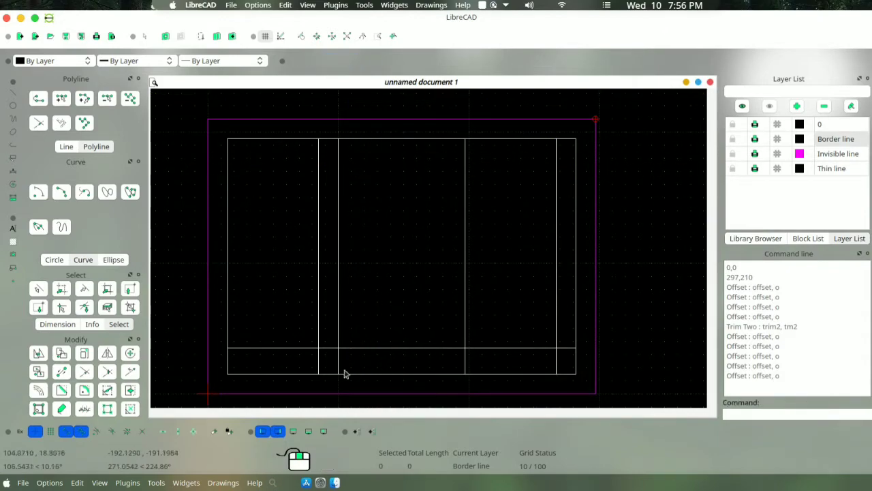
Step: Trim the four inner vertical lines to the horizontal title strip line, keeping only their parts inside the strip
{"action": "scroll", "coordinate": [345, 372], "scroll_direction": "up", "scroll_amount": 1}
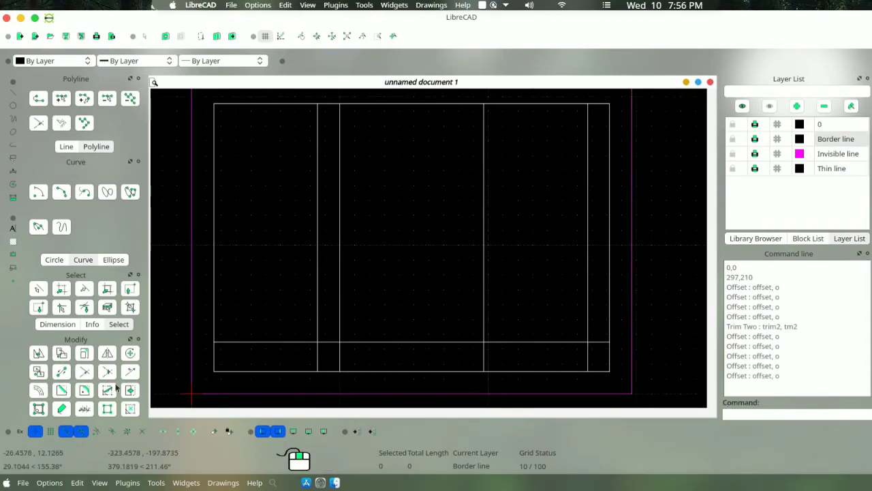
{"action": "left_click", "coordinate": [79, 372]}
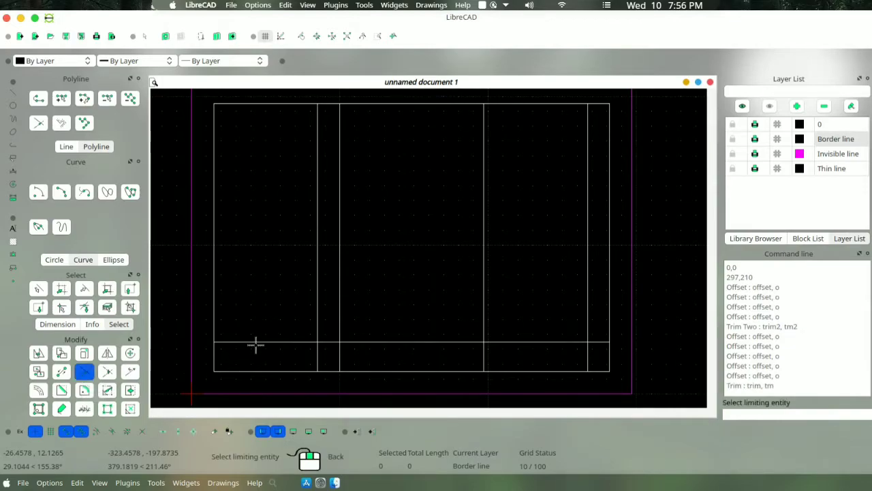
{"action": "left_click", "coordinate": [316, 361]}
{"action": "left_click", "coordinate": [340, 358]}
{"action": "left_click", "coordinate": [483, 360]}
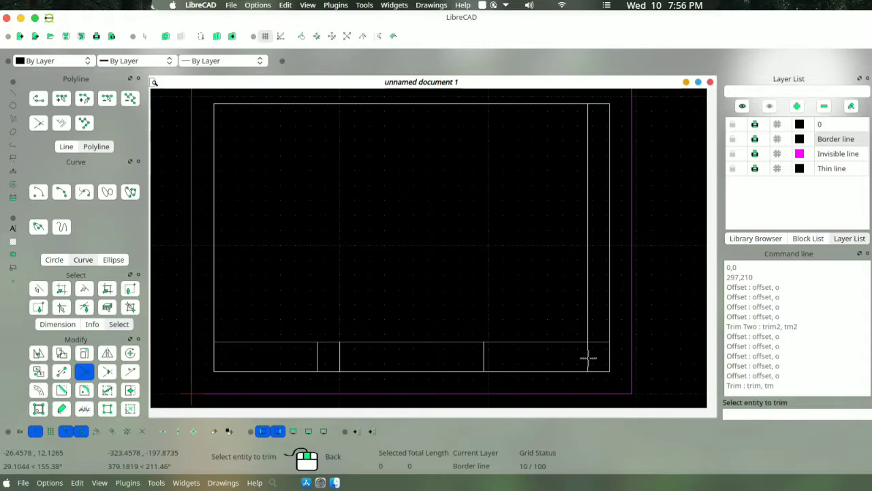
{"action": "left_click", "coordinate": [588, 358]}
{"action": "right_click", "coordinate": [588, 359]}
Step: Offset the bottom border line upward by 10 mm to halve the height of the title strip
{"action": "scroll", "coordinate": [247, 368], "scroll_direction": "up", "scroll_amount": 2}
{"action": "scroll", "coordinate": [456, 368], "scroll_direction": "down", "scroll_amount": 3}
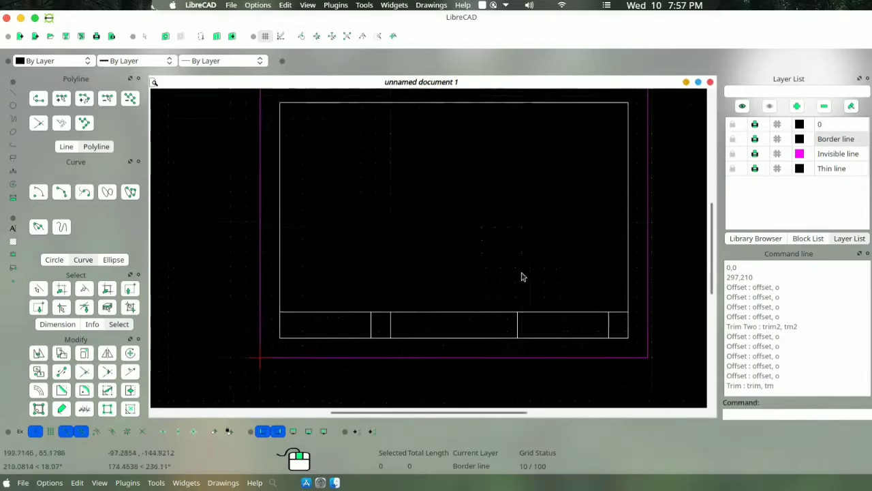
{"action": "scroll", "coordinate": [400, 343], "scroll_direction": "up", "scroll_amount": 2}
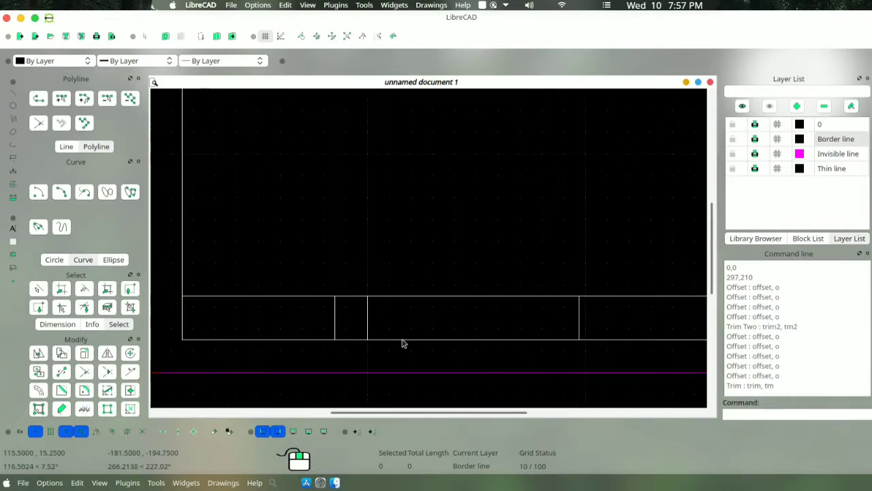
{"action": "left_click", "coordinate": [402, 339]}
{"action": "right_click", "coordinate": [403, 341]}
{"action": "left_click", "coordinate": [424, 363]}
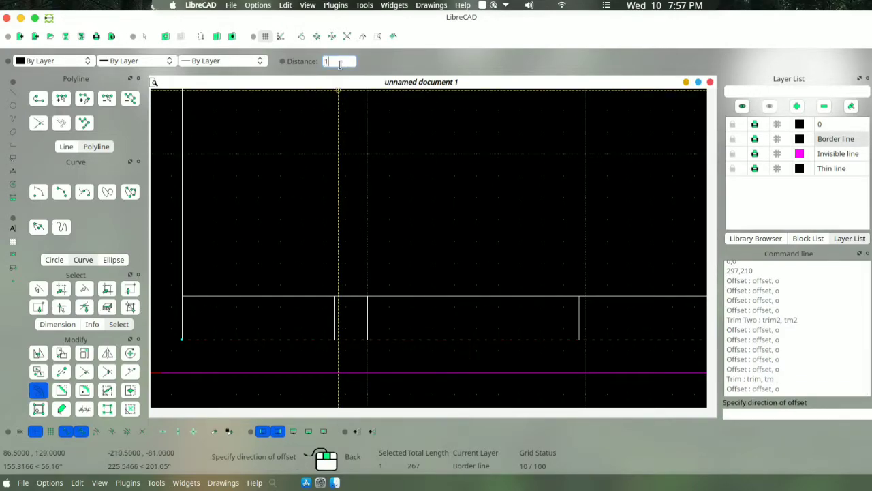
{"action": "left_click", "coordinate": [449, 315]}
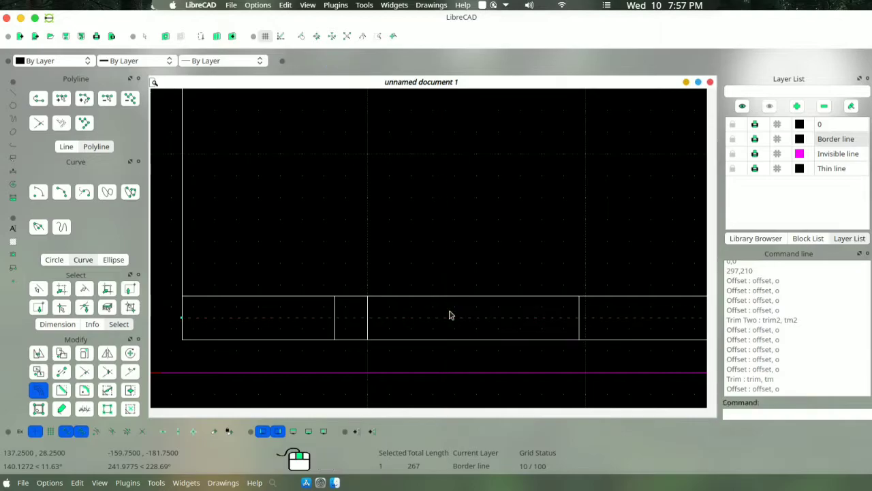
Step: Divide the strip's middle horizontal line where it meets the leftmost divider, with intersection snapping enabled
{"action": "scroll", "coordinate": [224, 327], "scroll_direction": "up", "scroll_amount": 3}
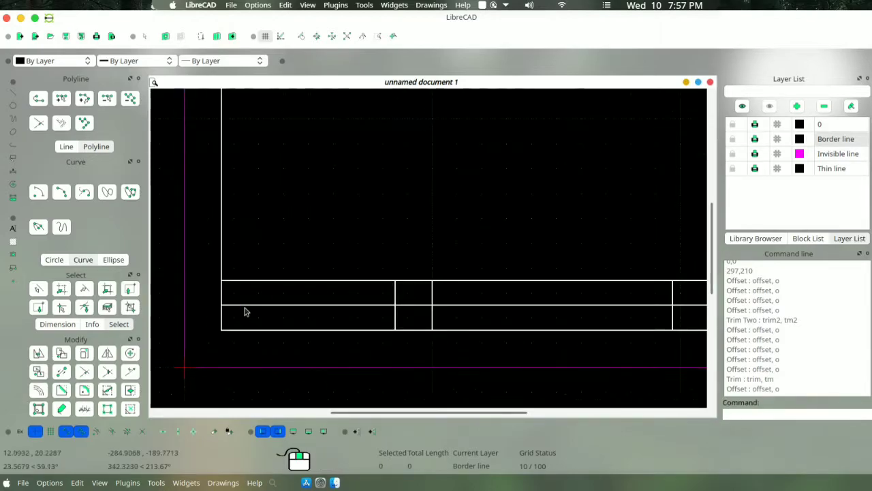
{"action": "scroll", "coordinate": [308, 300], "scroll_direction": "up", "scroll_amount": 1}
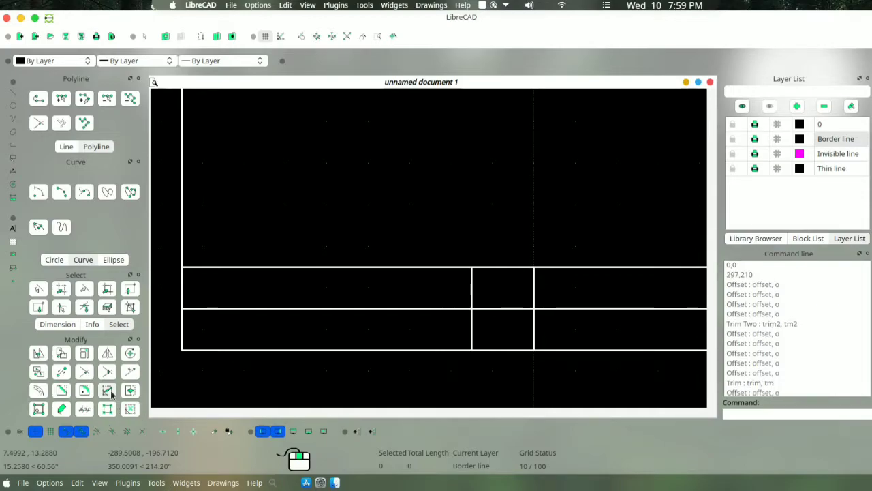
{"action": "left_click", "coordinate": [110, 391]}
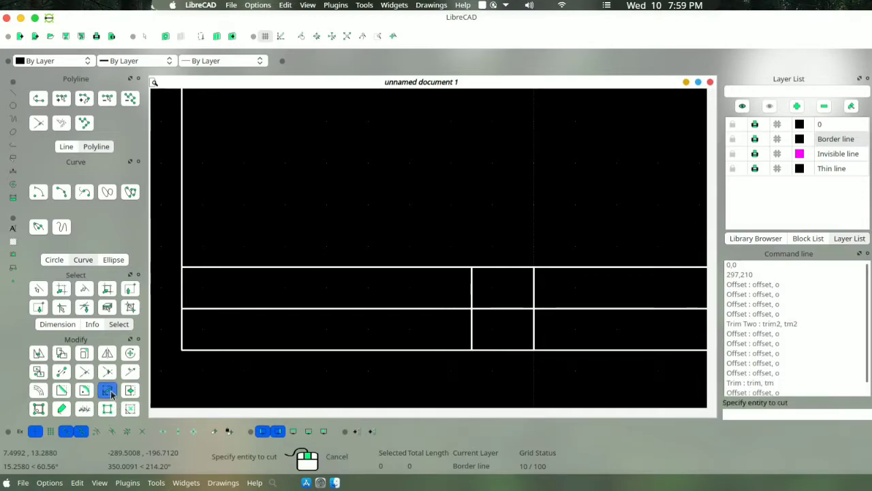
{"action": "left_click", "coordinate": [206, 308]}
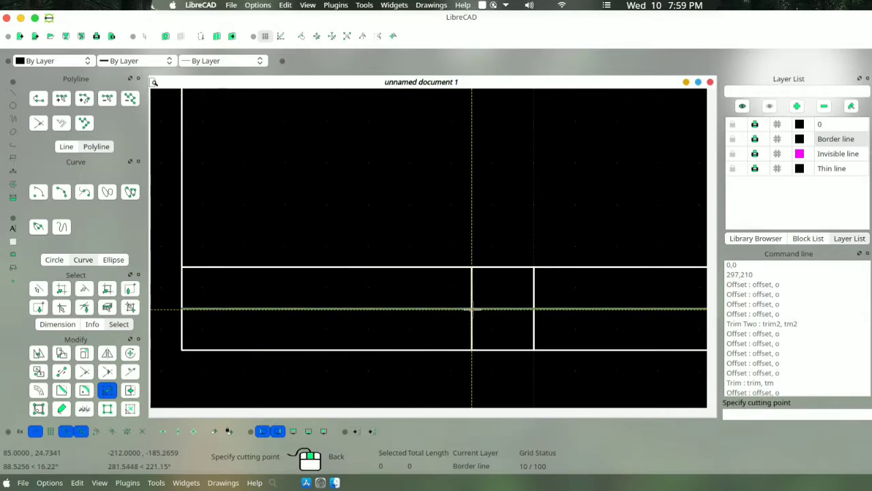
{"action": "left_click", "coordinate": [141, 432]}
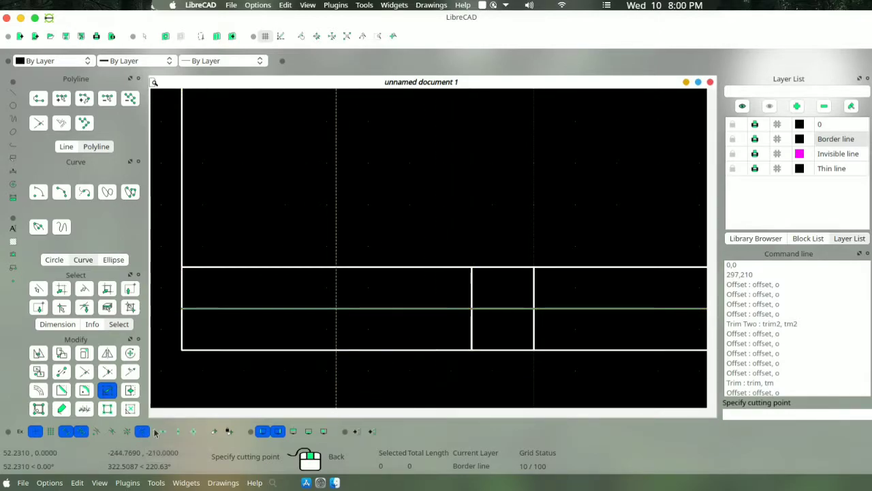
{"action": "left_click", "coordinate": [471, 309]}
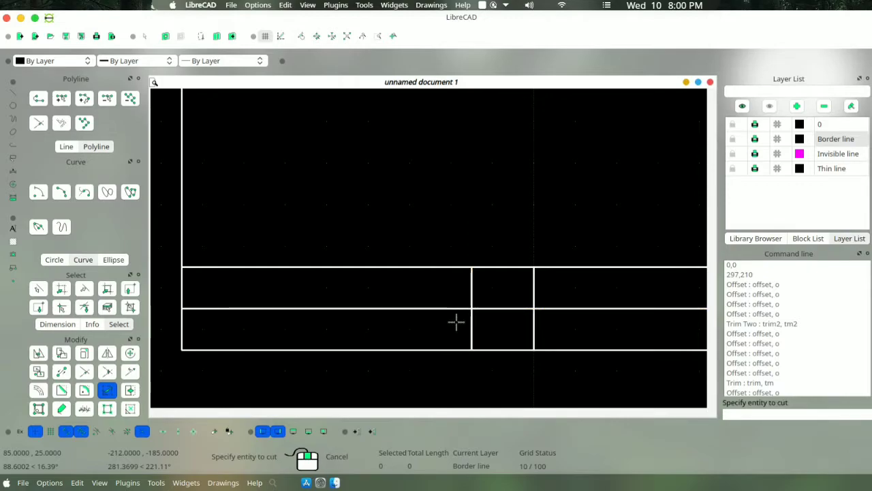
{"action": "right_click", "coordinate": [423, 316]}
{"action": "left_click", "coordinate": [422, 310]}
{"action": "left_click", "coordinate": [422, 311]}
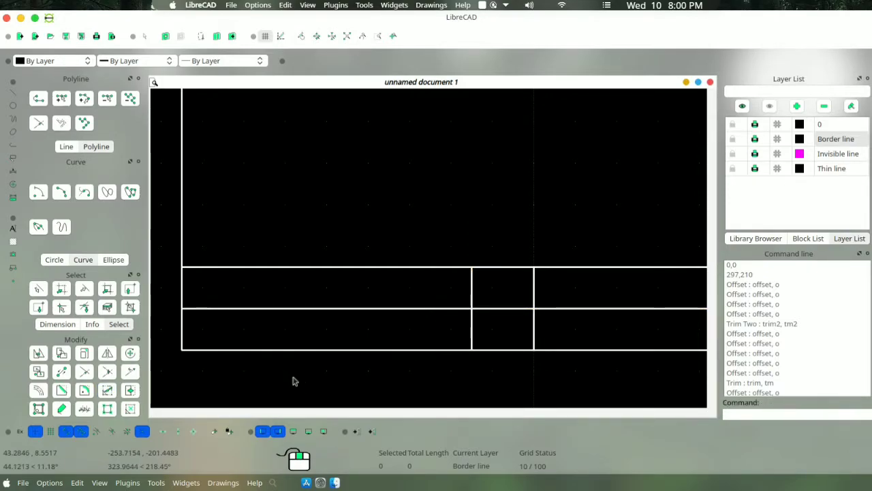
Step: Divide the strip's middle horizontal line where it meets the second divider from the left
{"action": "left_click", "coordinate": [107, 390]}
{"action": "left_click", "coordinate": [486, 309]}
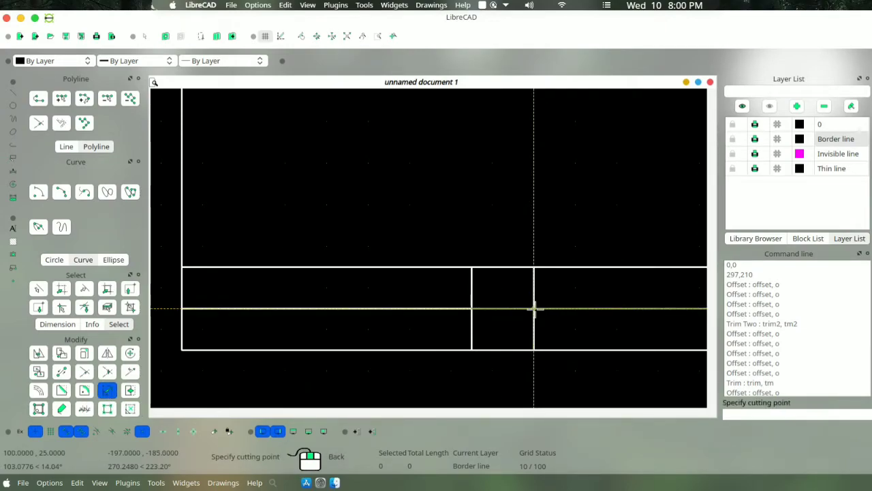
{"action": "left_click", "coordinate": [534, 309]}
{"action": "right_click", "coordinate": [533, 308]}
{"action": "left_click", "coordinate": [512, 310]}
{"action": "left_click", "coordinate": [511, 310]}
Step: Divide the strip's upper line and the bottom border line at their intersections with the leftmost divider
{"action": "left_click", "coordinate": [107, 390]}
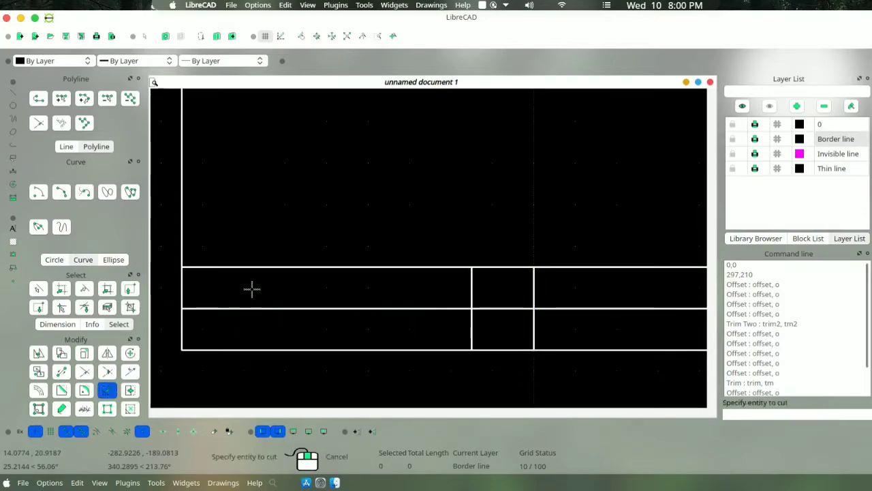
{"action": "left_click", "coordinate": [249, 266]}
{"action": "left_click", "coordinate": [471, 266]}
{"action": "right_click", "coordinate": [438, 272]}
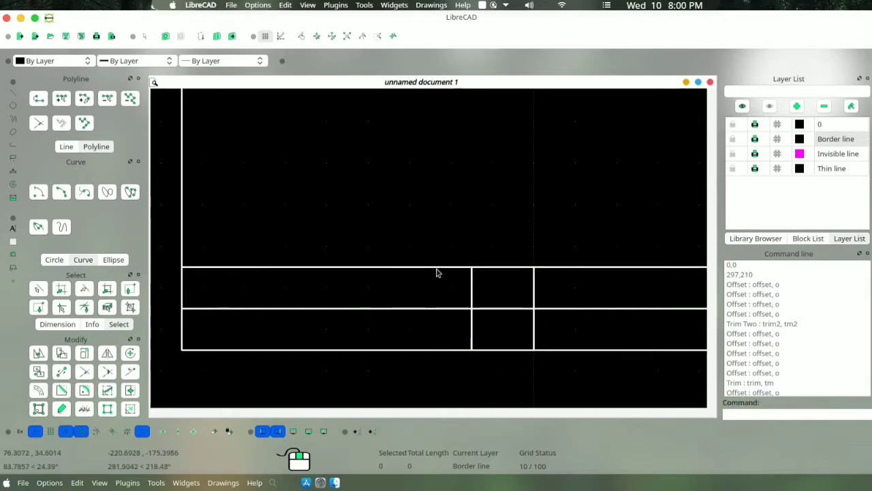
{"action": "left_click", "coordinate": [110, 394]}
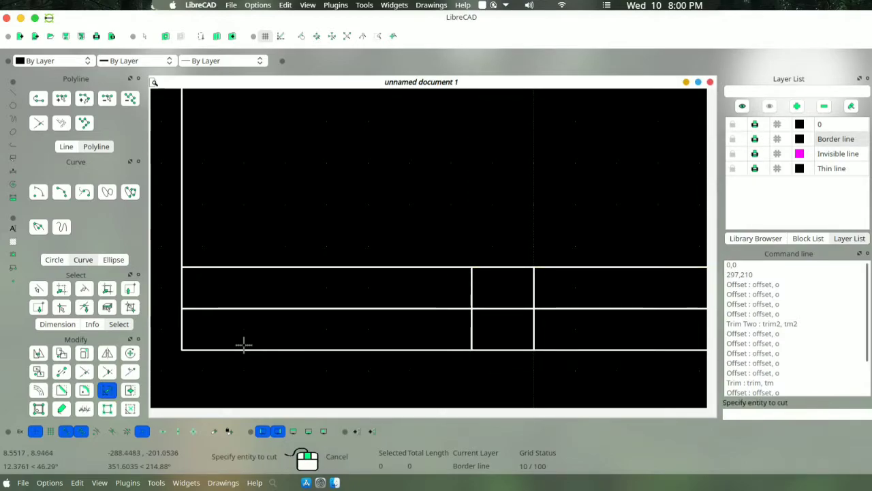
{"action": "left_click", "coordinate": [251, 349]}
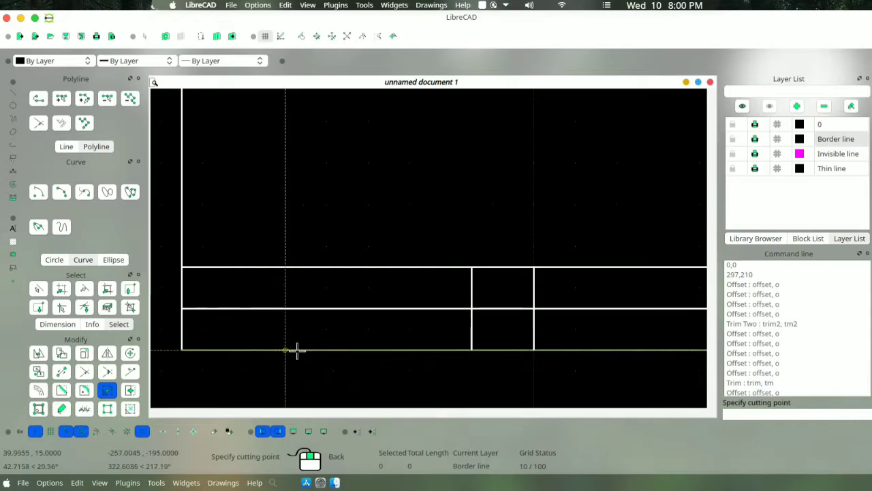
{"action": "left_click", "coordinate": [471, 349]}
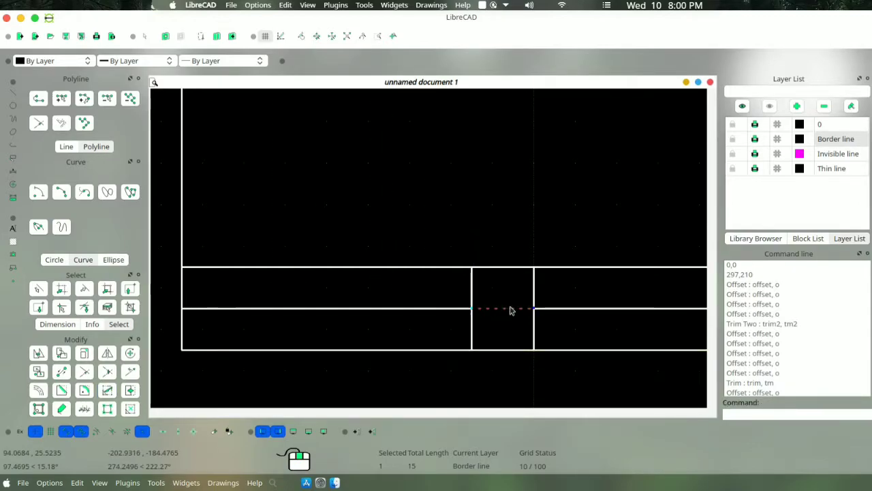
Step: Delete the middle line segment between the two left dividers and draw a diagonal from that cell's lower-left corner to its upper-right corner
{"action": "left_click", "coordinate": [13, 92]}
{"action": "left_click", "coordinate": [59, 95]}
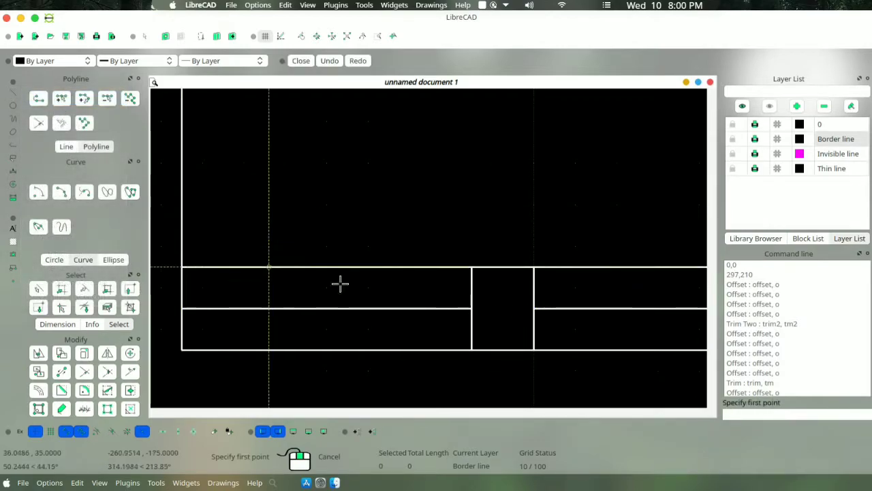
{"action": "left_click", "coordinate": [472, 350]}
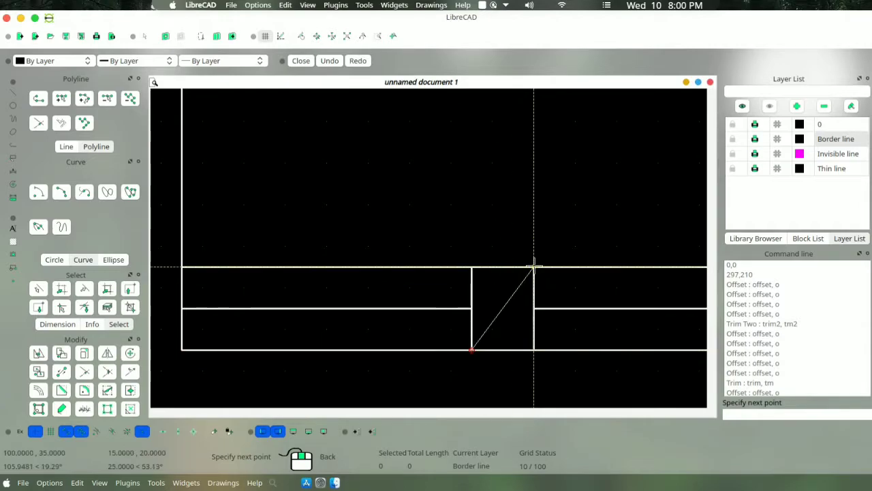
{"action": "left_click", "coordinate": [533, 266]}
{"action": "right_click", "coordinate": [321, 321]}
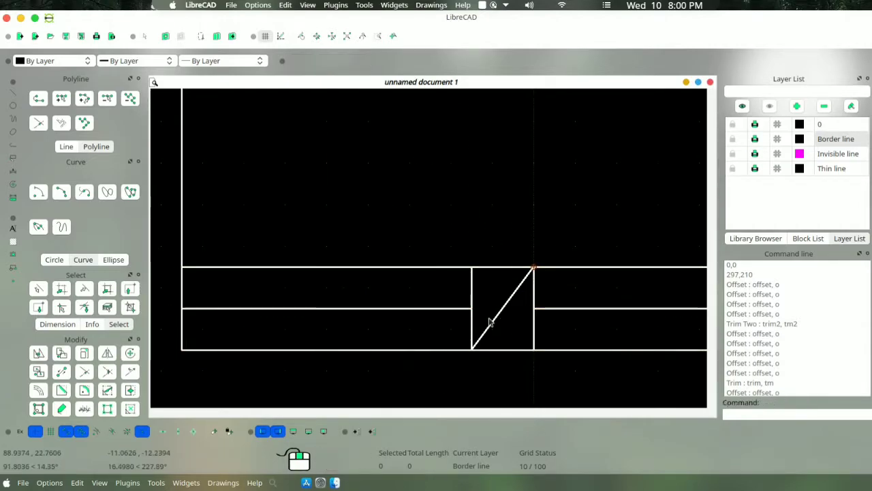
Step: Divide the bottom border line and the strip's upper line where they meet the second divider from the left
{"action": "scroll", "coordinate": [491, 323], "scroll_direction": "down", "scroll_amount": 9}
{"action": "scroll", "coordinate": [617, 279], "scroll_direction": "up", "scroll_amount": 3}
{"action": "scroll", "coordinate": [457, 240], "scroll_direction": "up", "scroll_amount": 1}
{"action": "scroll", "coordinate": [432, 283], "scroll_direction": "up", "scroll_amount": 2}
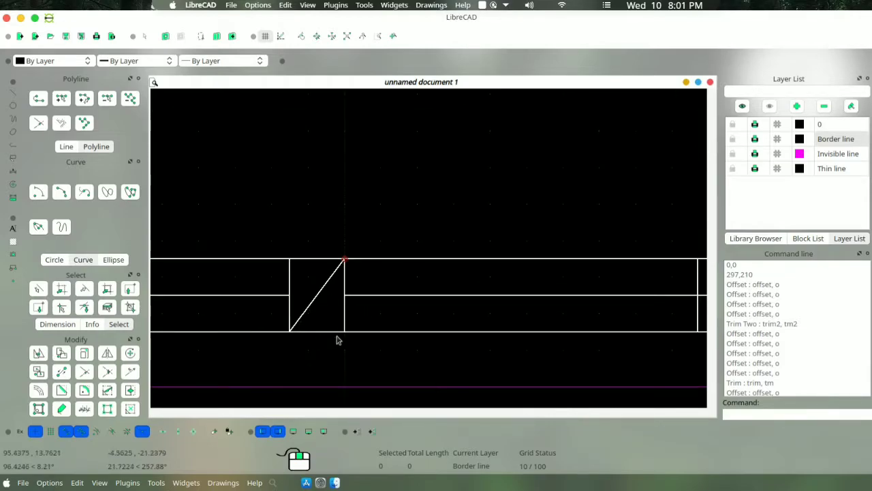
{"action": "left_click", "coordinate": [130, 390]}
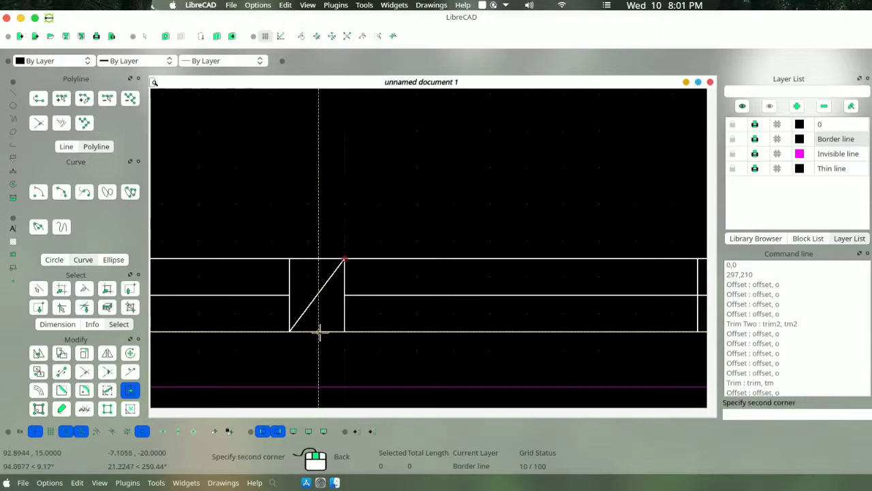
{"action": "left_click", "coordinate": [130, 390]}
{"action": "left_click", "coordinate": [109, 391]}
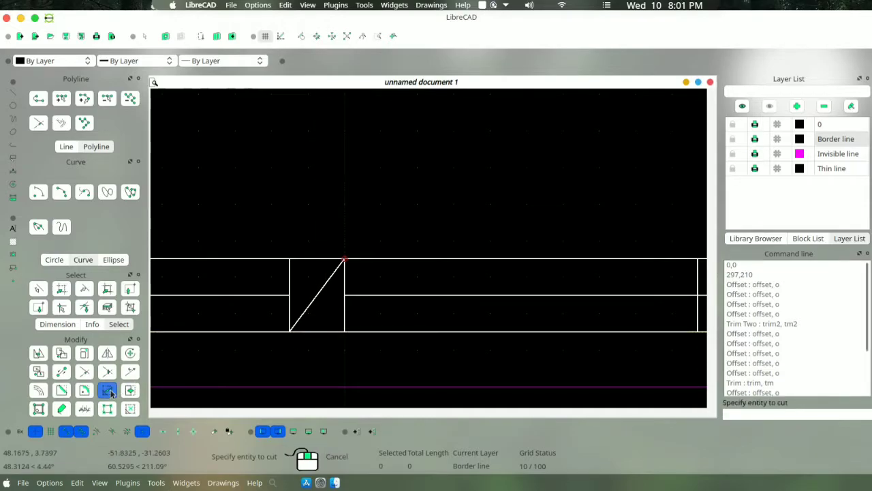
{"action": "left_click", "coordinate": [335, 332]}
{"action": "left_click", "coordinate": [345, 332]}
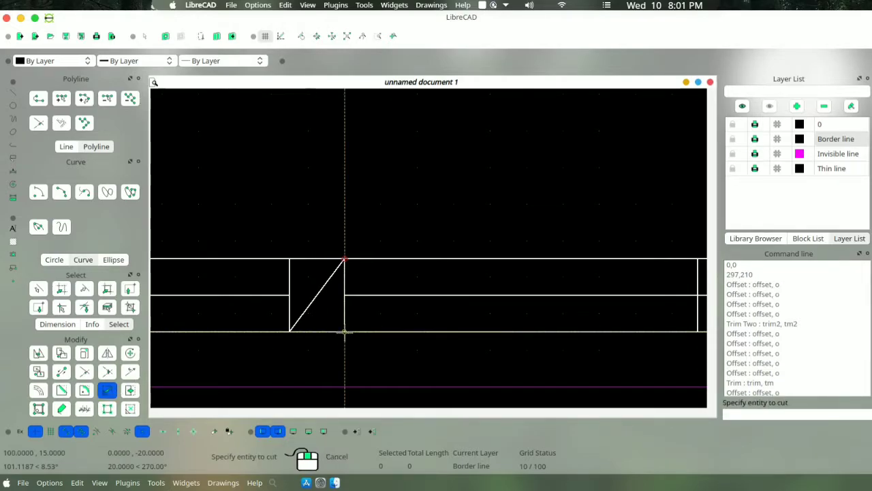
{"action": "left_click", "coordinate": [107, 389]}
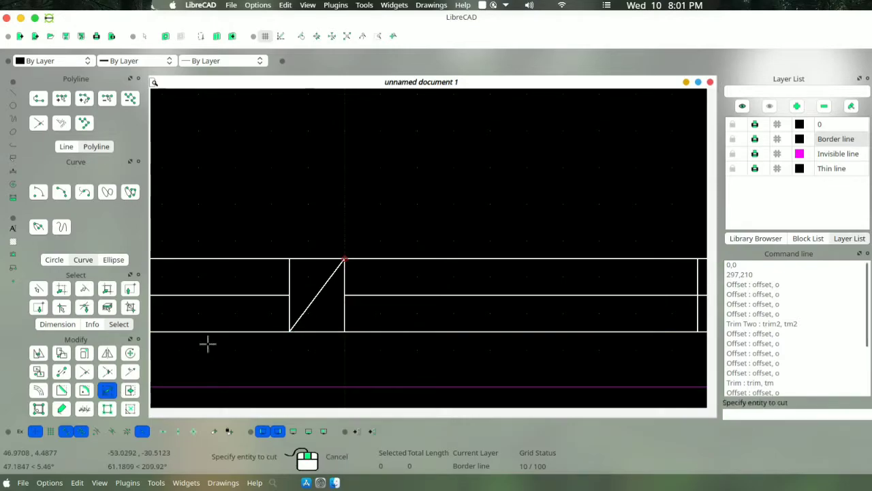
{"action": "left_click", "coordinate": [300, 259]}
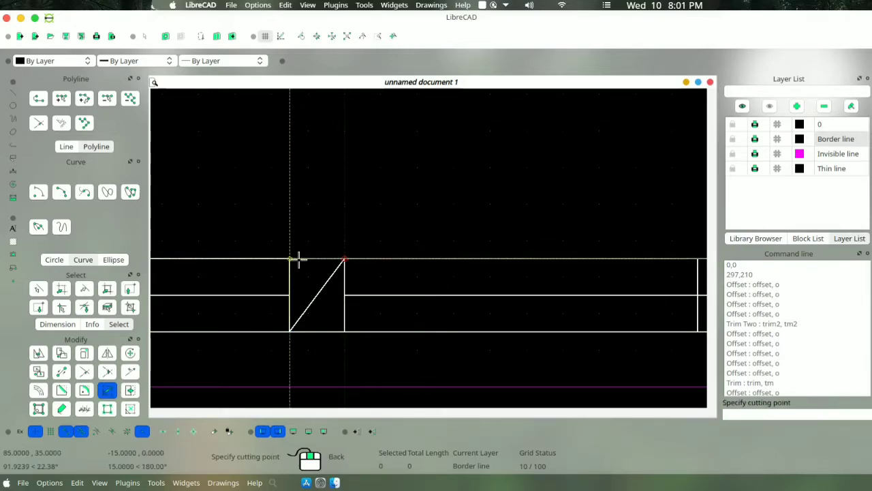
{"action": "left_click", "coordinate": [345, 258]}
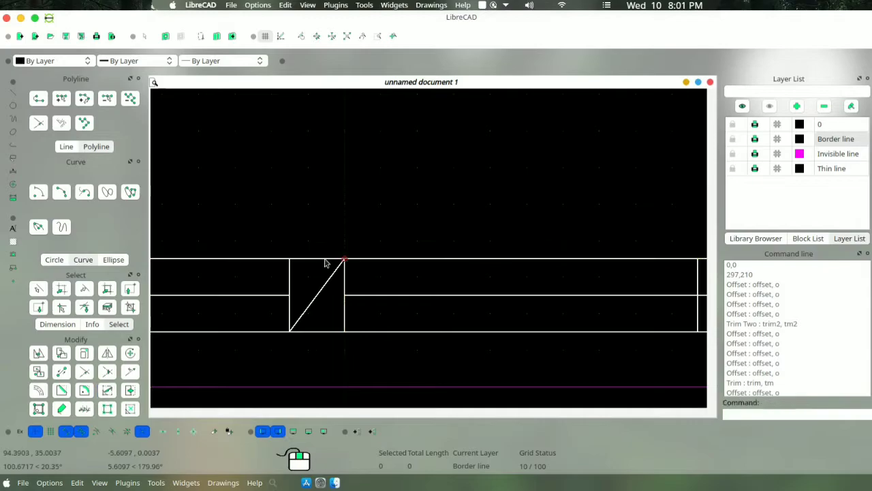
Step: Divide the strip's upper line, the bottom border line and the middle line where they meet the third divider from the left
{"action": "left_click", "coordinate": [107, 389]}
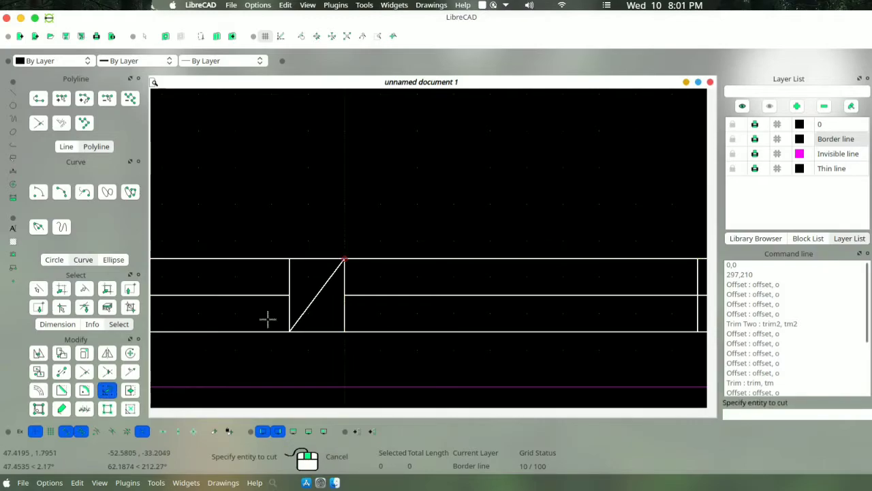
{"action": "left_click", "coordinate": [382, 259]}
{"action": "left_click", "coordinate": [697, 258]}
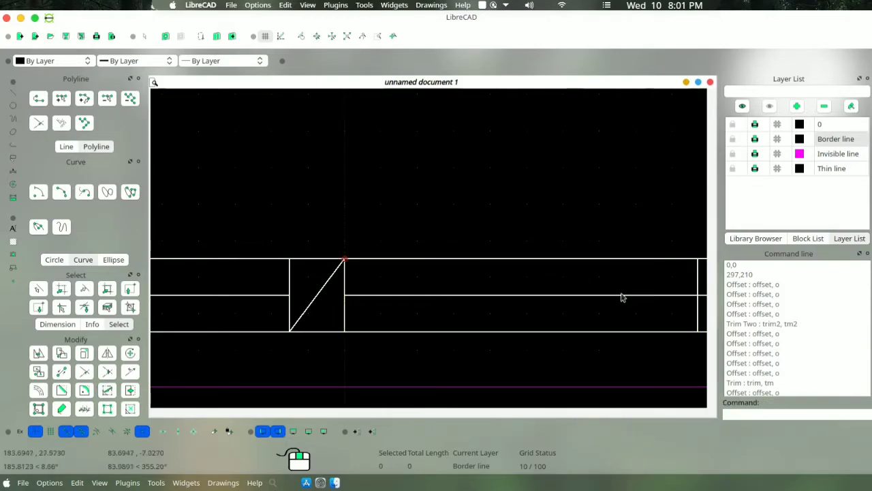
{"action": "left_click", "coordinate": [107, 390]}
{"action": "left_click", "coordinate": [385, 331]}
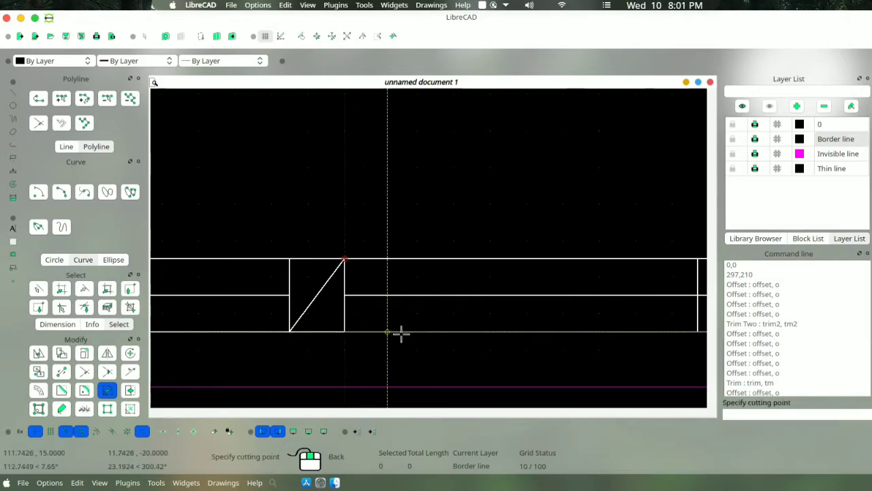
{"action": "left_click", "coordinate": [697, 331]}
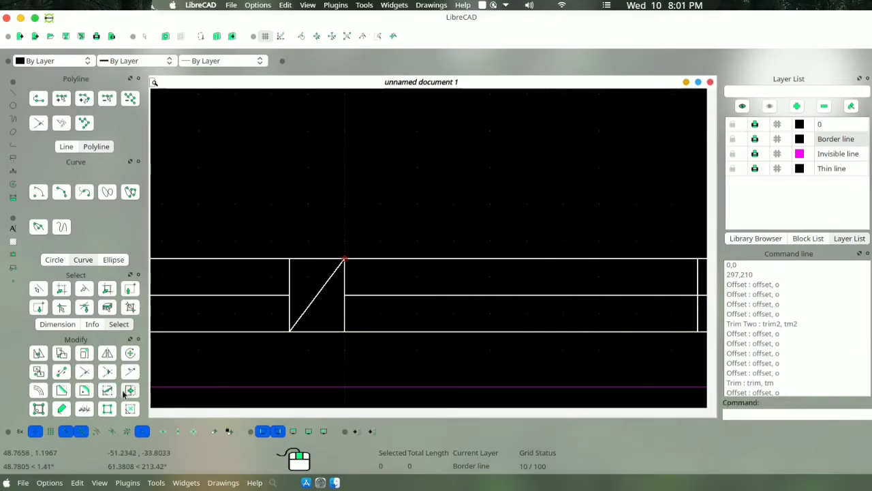
{"action": "left_click", "coordinate": [428, 295]}
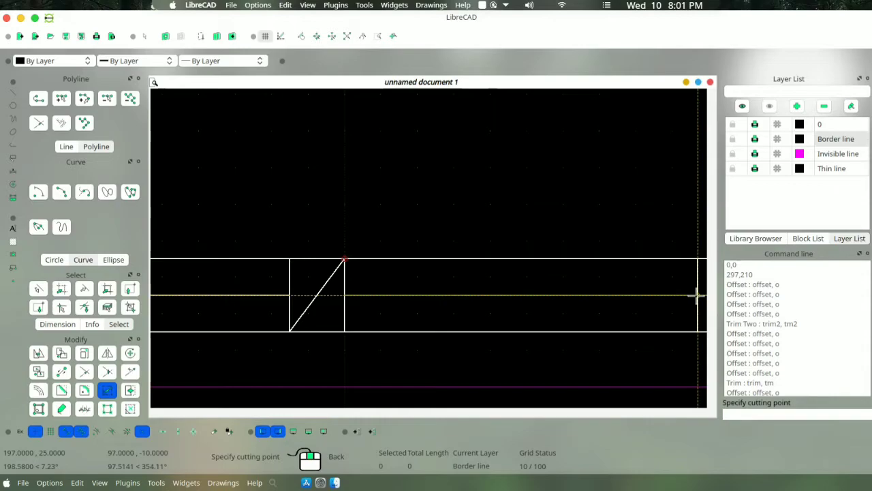
{"action": "left_click", "coordinate": [698, 295]}
Step: Divide the strip's upper, middle and bottom lines at their intersections with the rightmost divider
{"action": "scroll", "coordinate": [663, 296], "scroll_direction": "down", "scroll_amount": 3}
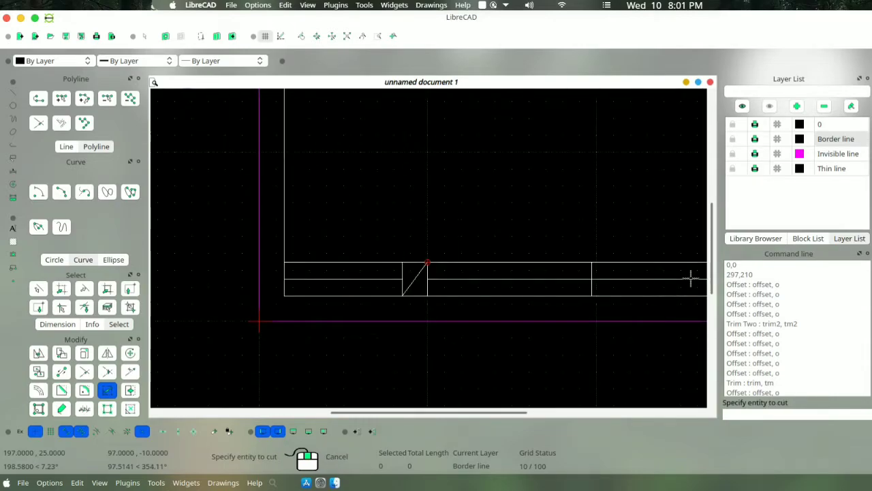
{"action": "scroll", "coordinate": [582, 218], "scroll_direction": "up", "scroll_amount": 1}
{"action": "right_click", "coordinate": [534, 234]}
{"action": "right_click", "coordinate": [517, 217]}
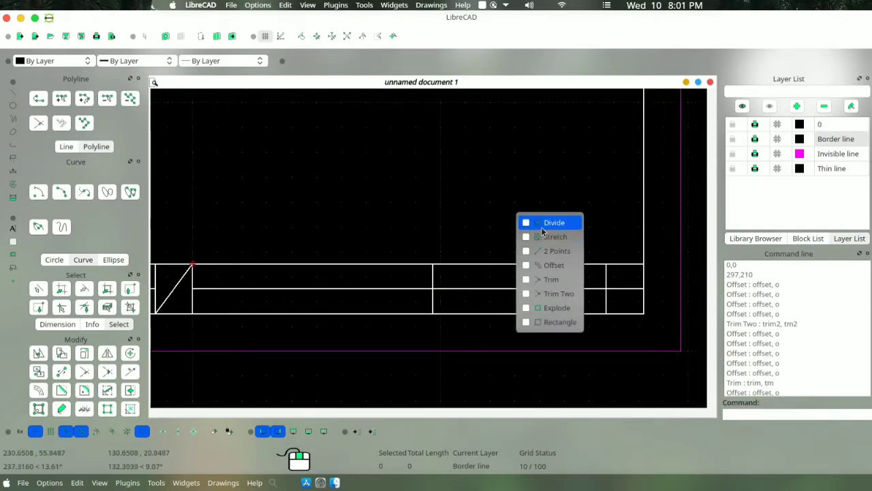
{"action": "left_click", "coordinate": [545, 234]}
{"action": "left_click", "coordinate": [477, 264]}
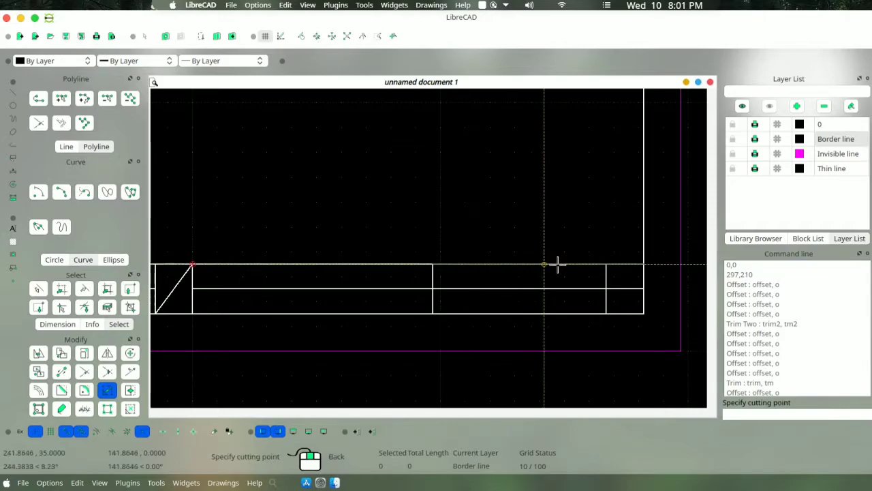
{"action": "left_click", "coordinate": [606, 263]}
{"action": "left_click", "coordinate": [490, 288]}
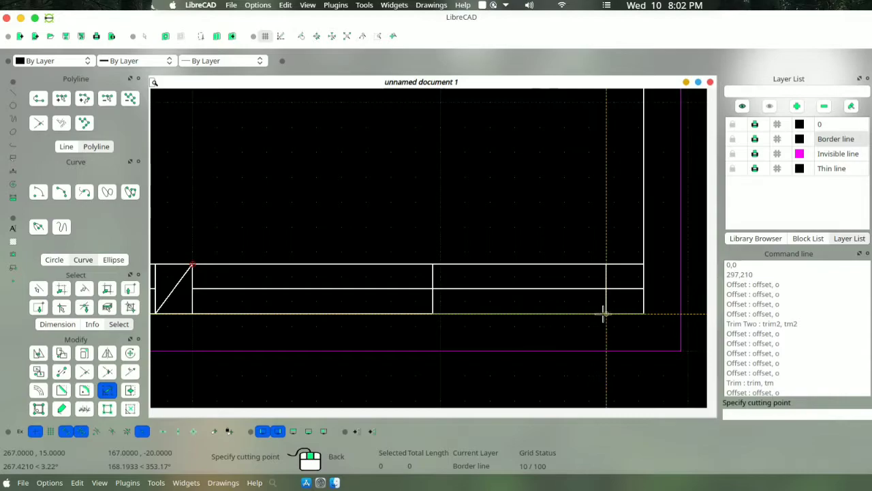
{"action": "left_click", "coordinate": [643, 288]}
Step: Divide the right border line where it meets the strip's upper line
{"action": "left_click", "coordinate": [643, 265]}
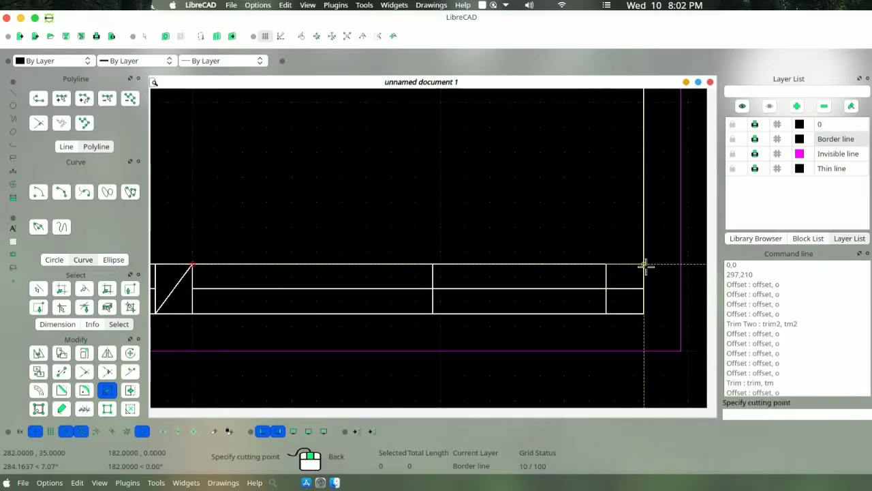
{"action": "left_click", "coordinate": [644, 264]}
{"action": "key", "text": "Escape"}
Step: Make Thin line the current layer
{"action": "scroll", "coordinate": [384, 230], "scroll_direction": "down", "scroll_amount": 10}
{"action": "scroll", "coordinate": [248, 209], "scroll_direction": "up", "scroll_amount": 8}
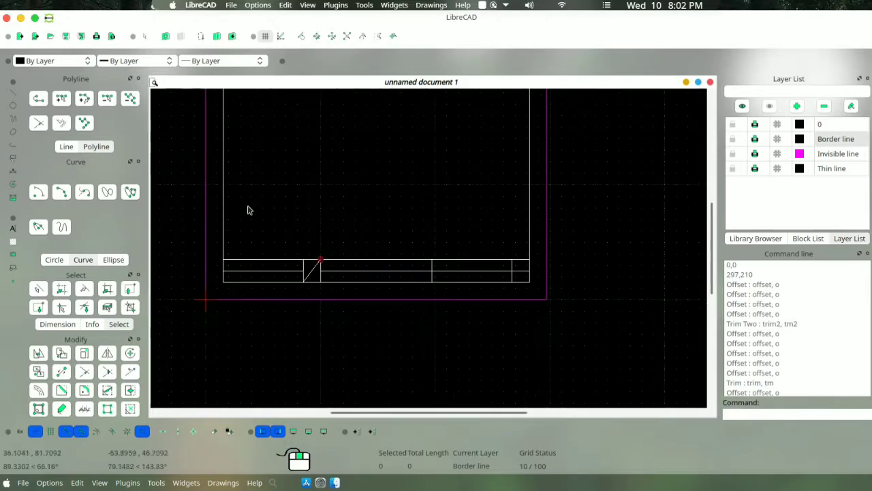
{"action": "scroll", "coordinate": [284, 331], "scroll_direction": "up", "scroll_amount": 6}
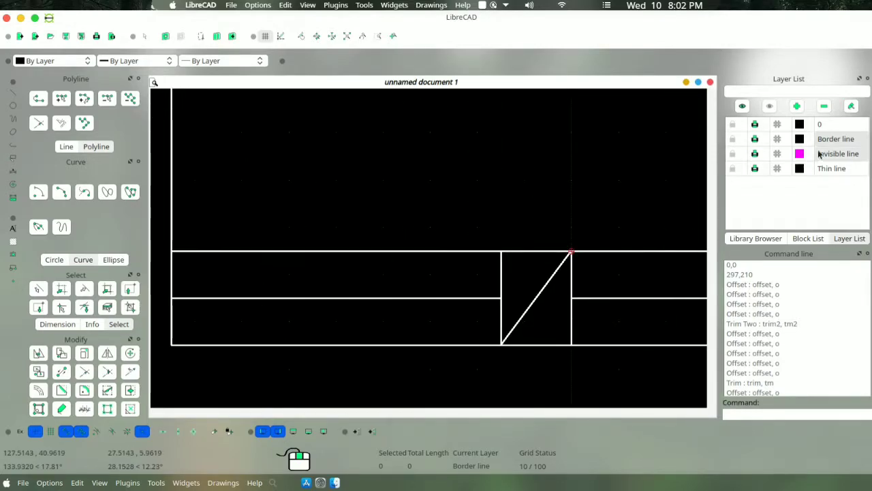
{"action": "left_click", "coordinate": [821, 175]}
Step: Try to offset the upper line segment left of the first divider by 1 and undo the copy
{"action": "left_click", "coordinate": [389, 251]}
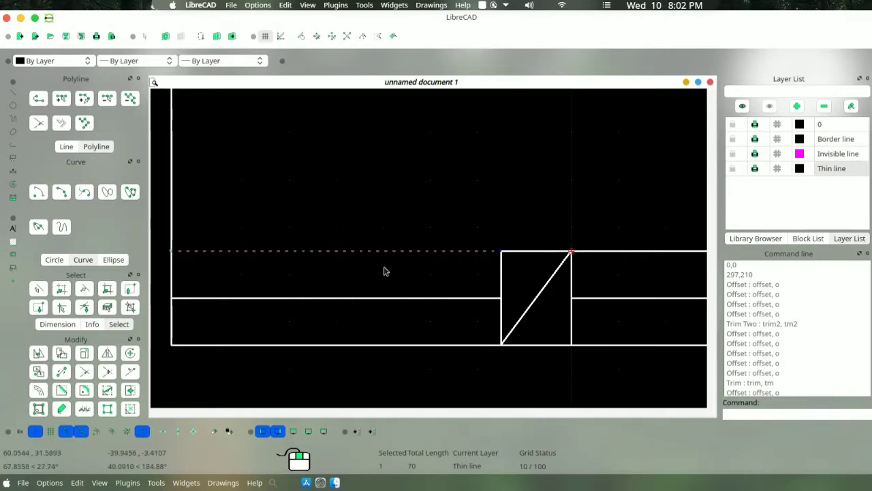
{"action": "right_click", "coordinate": [399, 225]}
{"action": "left_click", "coordinate": [417, 260]}
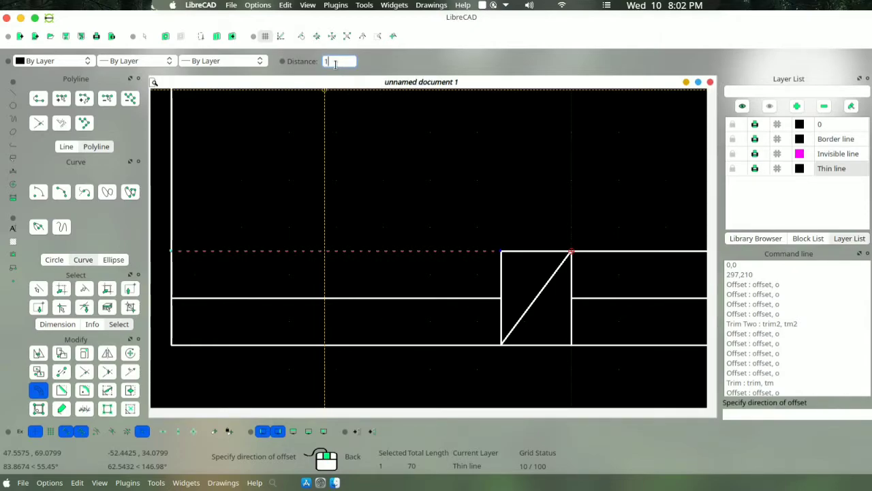
{"action": "left_click", "coordinate": [375, 276]}
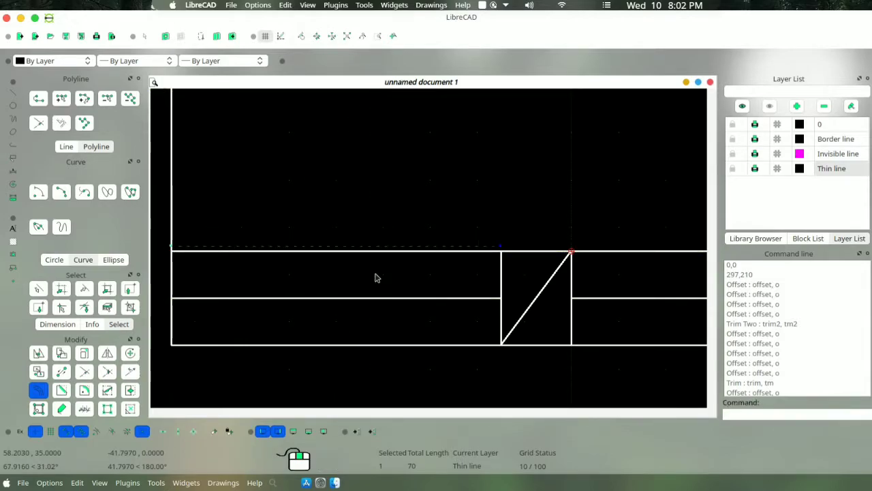
{"action": "left_click", "coordinate": [165, 38]}
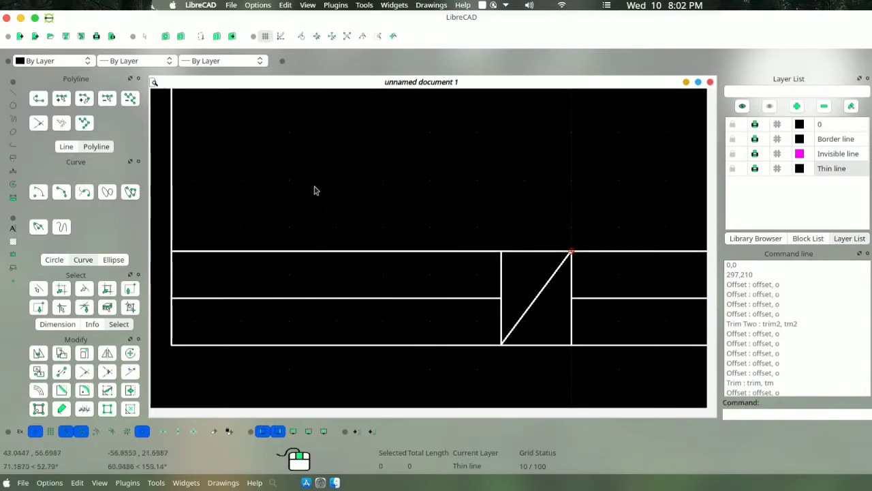
Step: Offset the strip's upper line segment left of the first divider downward by 1 to create a thin line
{"action": "left_click", "coordinate": [345, 257]}
{"action": "right_click", "coordinate": [351, 266]}
{"action": "left_click", "coordinate": [364, 273]}
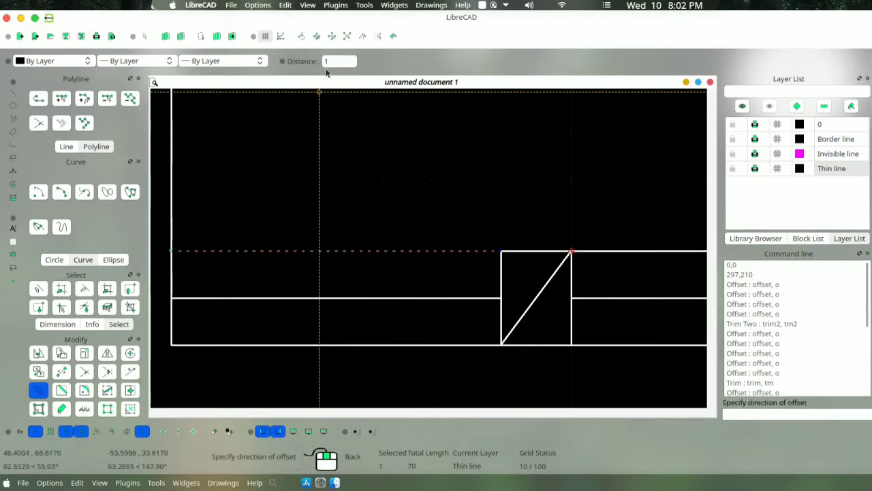
{"action": "left_click", "coordinate": [363, 279]}
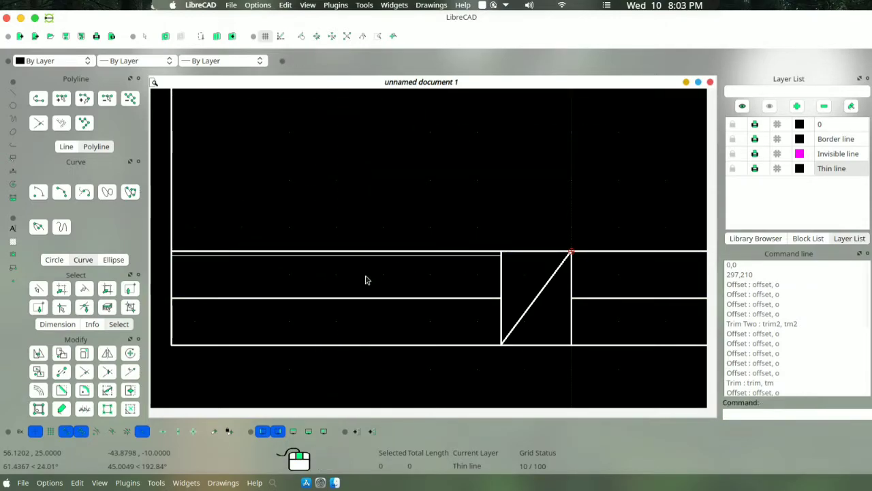
Step: Offset the new thin line downward by about 3.5 mm within the upper half of the strip's left section
{"action": "scroll", "coordinate": [366, 280], "scroll_direction": "up", "scroll_amount": 2}
{"action": "scroll", "coordinate": [241, 275], "scroll_direction": "down", "scroll_amount": 2}
{"action": "scroll", "coordinate": [247, 253], "scroll_direction": "up", "scroll_amount": 3}
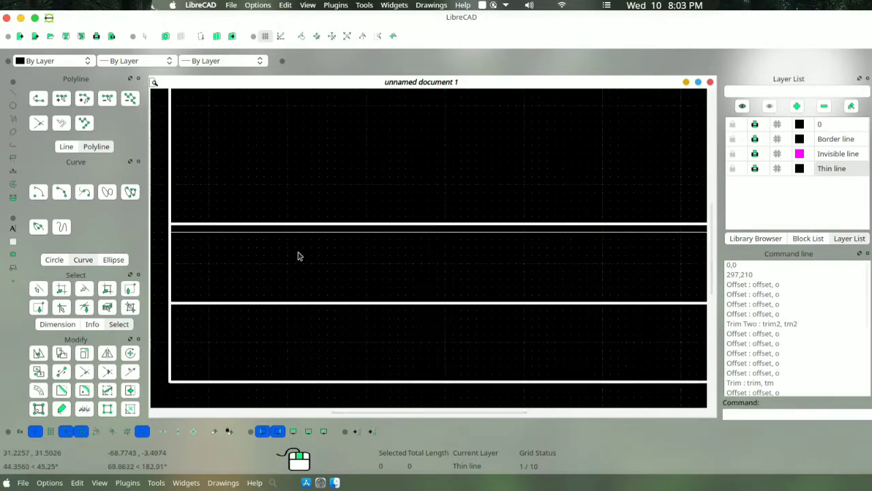
{"action": "left_click", "coordinate": [317, 233]}
{"action": "right_click", "coordinate": [326, 252]}
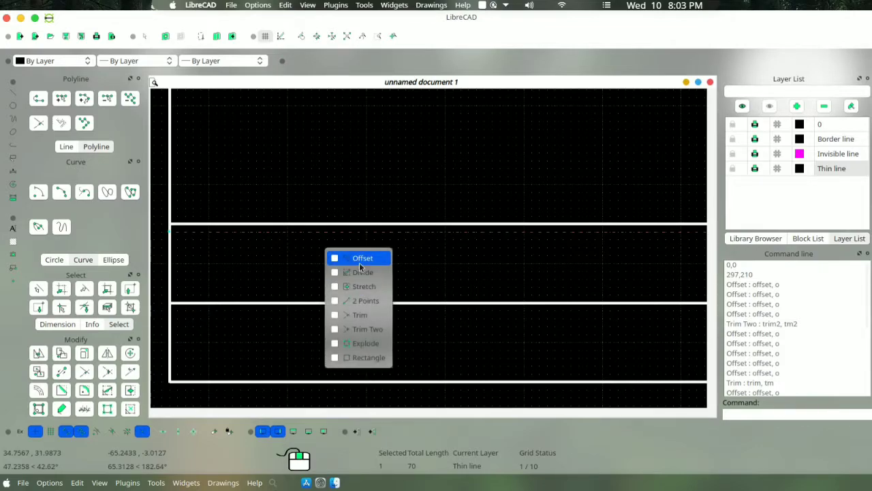
{"action": "left_click", "coordinate": [361, 255]}
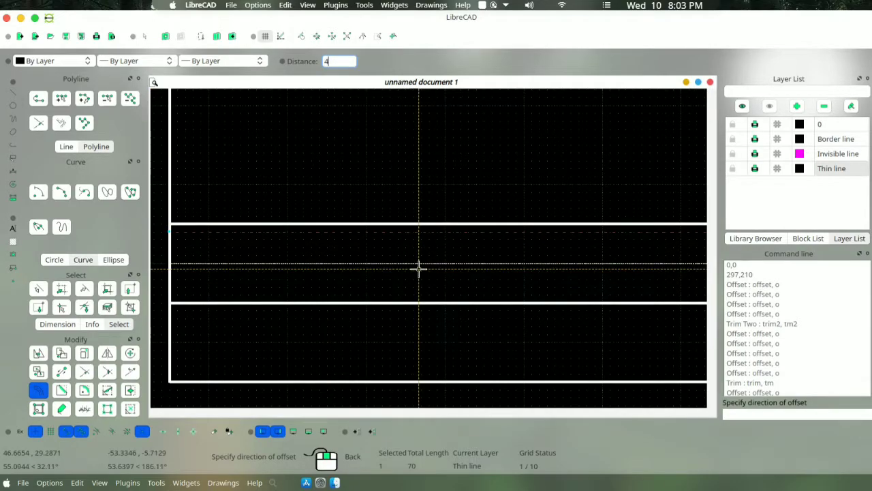
{"action": "left_click", "coordinate": [419, 268]}
{"action": "right_click", "coordinate": [421, 274]}
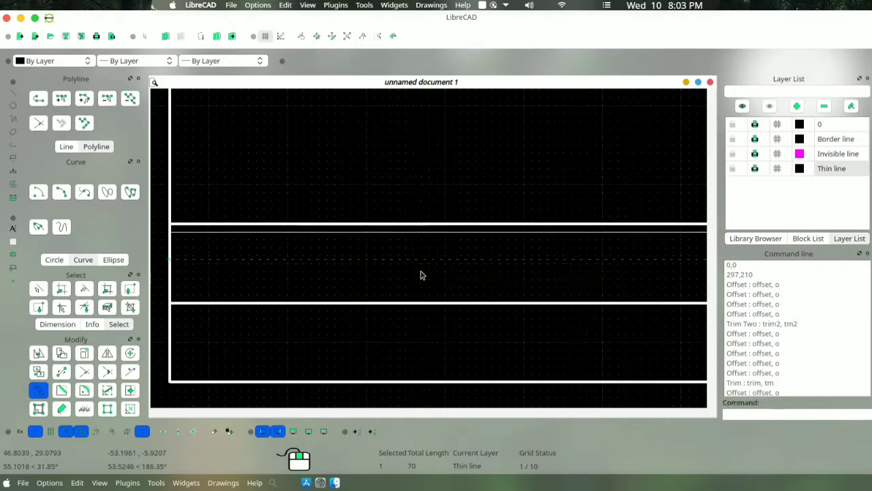
{"action": "key", "text": "Escape"}
Step: Offset the lower of the two thin lines downward by 1
{"action": "left_click", "coordinate": [417, 260]}
{"action": "right_click", "coordinate": [416, 259]}
{"action": "left_click", "coordinate": [430, 271]}
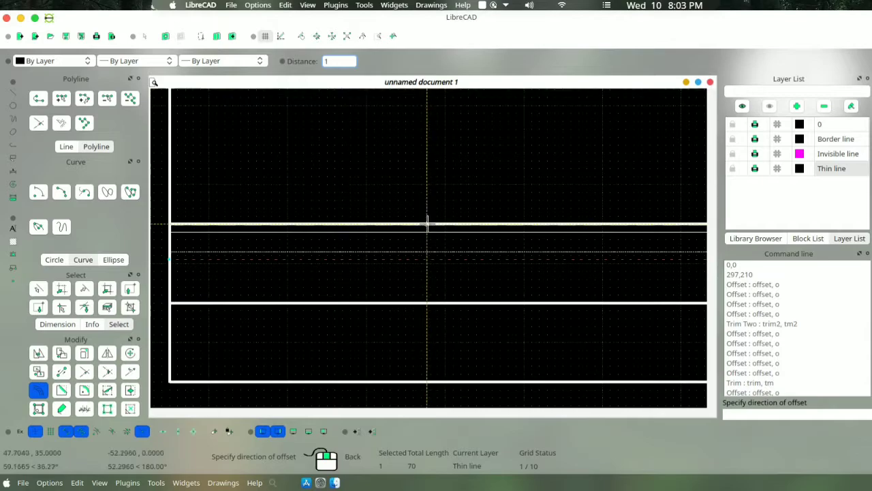
{"action": "left_click", "coordinate": [446, 280]}
{"action": "key", "text": "Escape"}
Step: Offset the middle line segment left of the first divider upward by 1 as a thin line
{"action": "left_click", "coordinate": [432, 302]}
{"action": "right_click", "coordinate": [435, 302]}
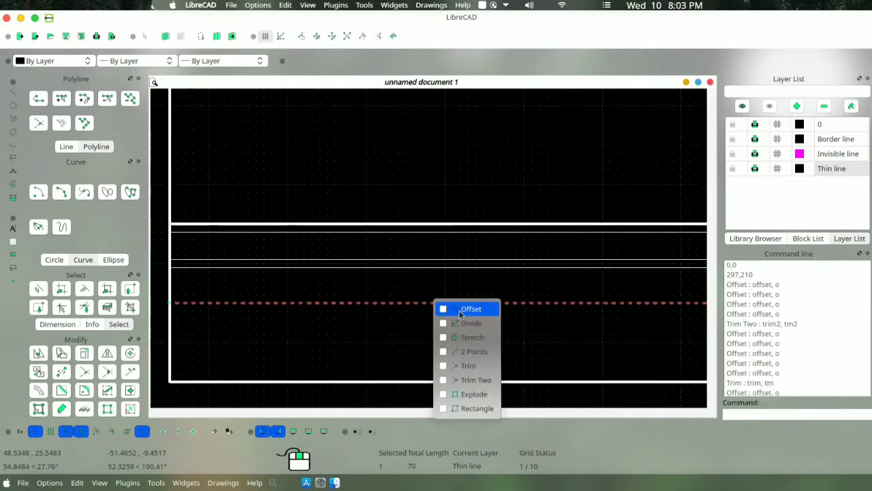
{"action": "left_click", "coordinate": [462, 309]}
{"action": "left_click", "coordinate": [418, 285]}
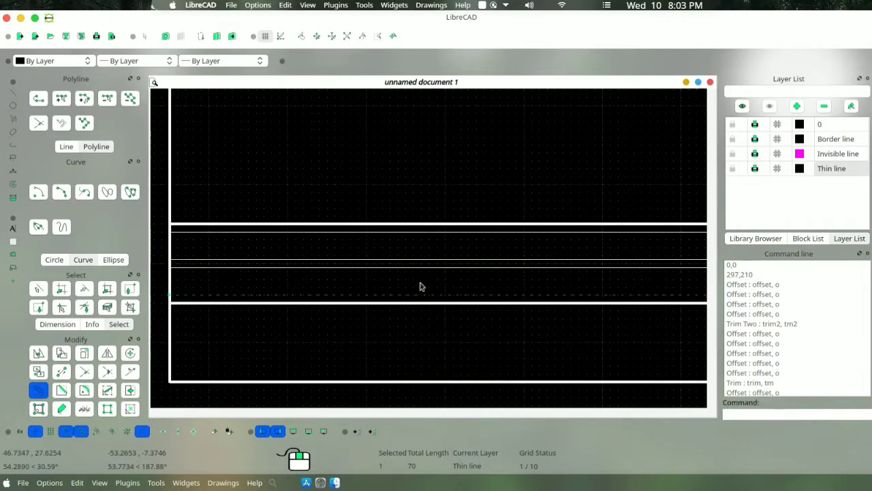
Step: Offset the same middle line segment downward by 1 to create a thin line in the lower half
{"action": "scroll", "coordinate": [415, 298], "scroll_direction": "down", "scroll_amount": 2}
{"action": "scroll", "coordinate": [409, 307], "scroll_direction": "up", "scroll_amount": 1}
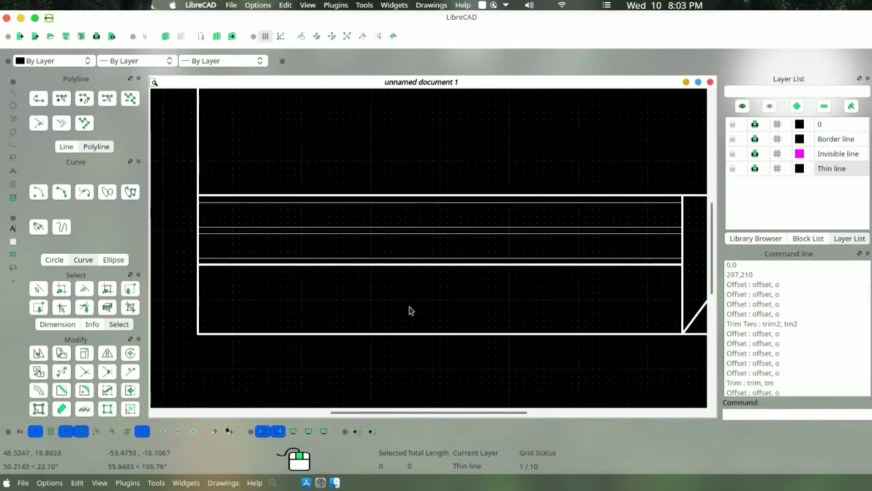
{"action": "scroll", "coordinate": [343, 307], "scroll_direction": "up", "scroll_amount": 1}
{"action": "left_click", "coordinate": [321, 261]}
{"action": "right_click", "coordinate": [321, 263]}
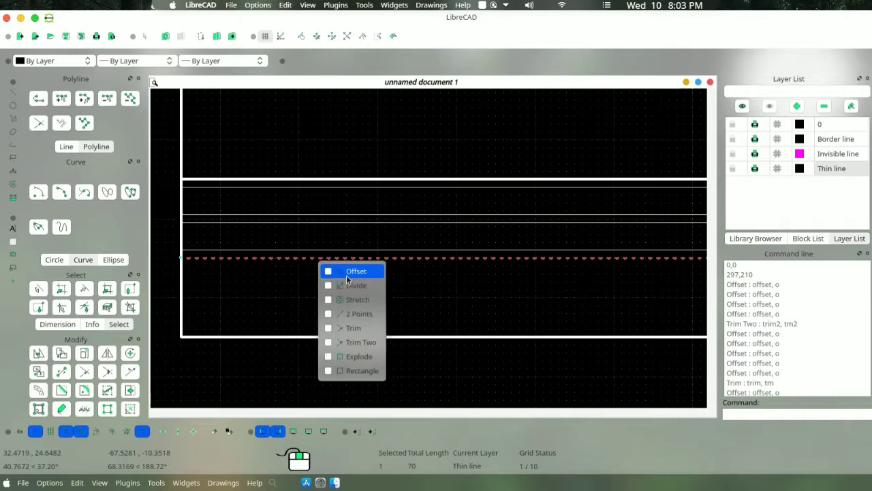
{"action": "left_click", "coordinate": [351, 271]}
{"action": "left_click", "coordinate": [349, 292]}
Step: Offset the new thin line below the middle segment downward by about 3.5 in the left section's lower half
{"action": "left_click", "coordinate": [349, 271]}
{"action": "right_click", "coordinate": [349, 270]}
{"action": "left_click", "coordinate": [371, 277]}
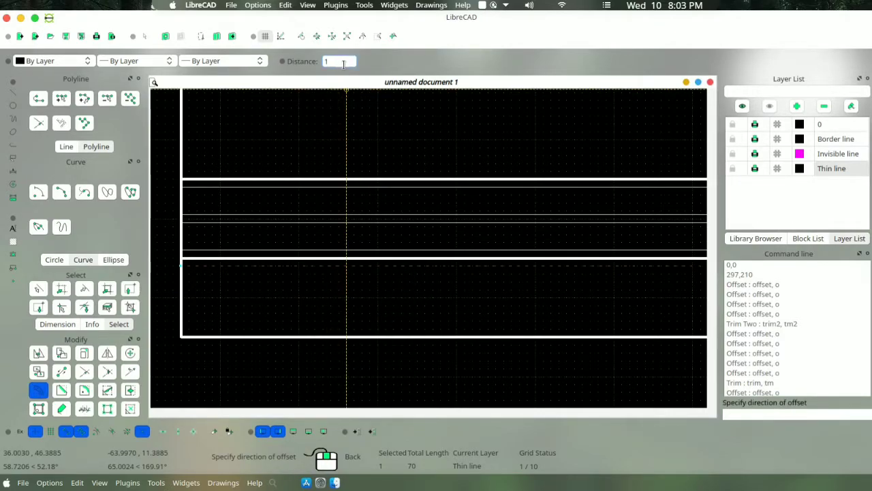
{"action": "left_click", "coordinate": [421, 304]}
Step: Offset the lower of the two thin lines in the lower half downward by 1
{"action": "left_click", "coordinate": [427, 294]}
{"action": "right_click", "coordinate": [429, 306]}
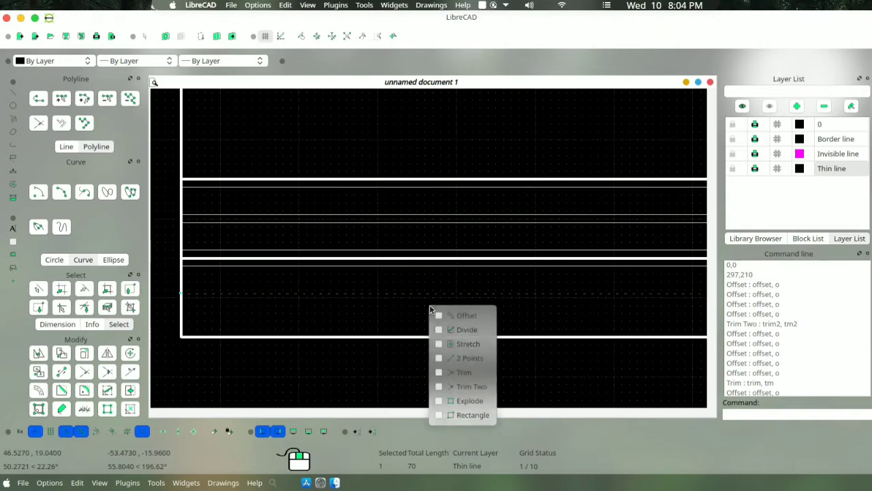
{"action": "left_click", "coordinate": [442, 312]}
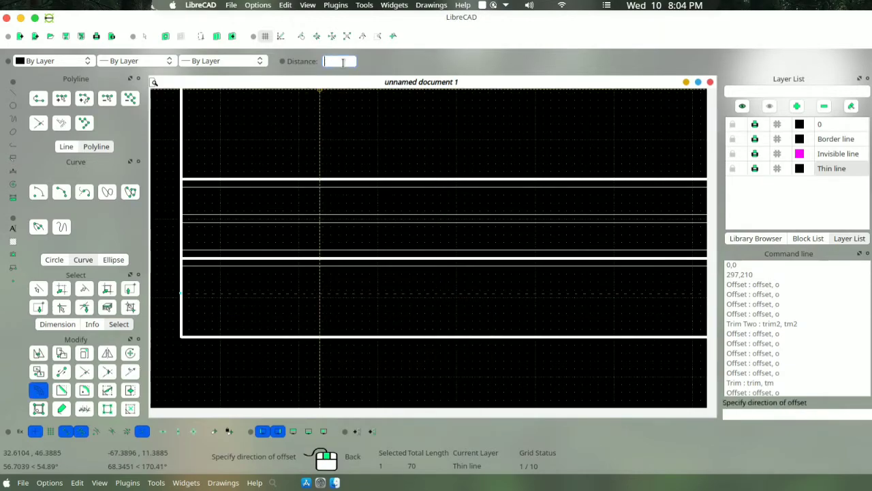
{"action": "left_click", "coordinate": [453, 306]}
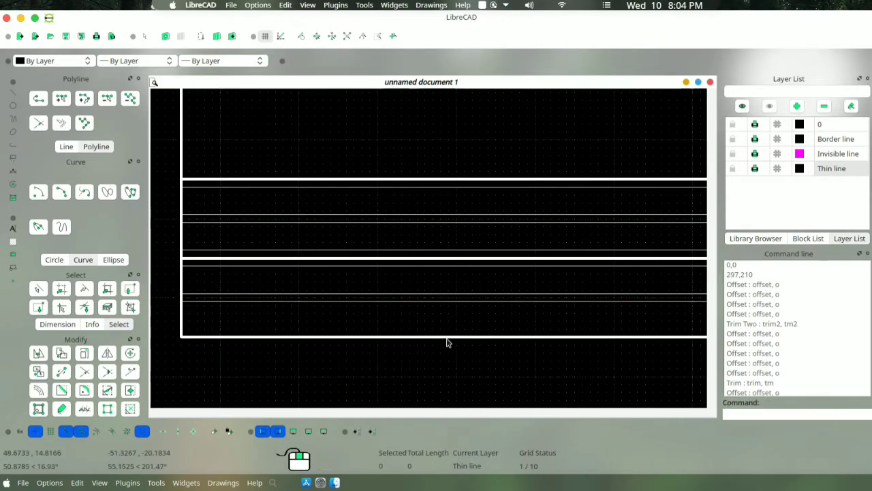
Step: Offset the strip's bottom border segment in the left section upward by 1 as a thin line
{"action": "left_click", "coordinate": [448, 337]}
{"action": "right_click", "coordinate": [448, 337]}
{"action": "left_click", "coordinate": [468, 345]}
{"action": "left_click", "coordinate": [465, 321]}
Step: Offset the top segment of the section with the diagonal downward by 1.5 as a thin line
{"action": "scroll", "coordinate": [467, 323], "scroll_direction": "down", "scroll_amount": 5}
{"action": "scroll", "coordinate": [622, 279], "scroll_direction": "up", "scroll_amount": 1}
{"action": "scroll", "coordinate": [534, 251], "scroll_direction": "up", "scroll_amount": 3}
{"action": "scroll", "coordinate": [542, 251], "scroll_direction": "down", "scroll_amount": 1}
{"action": "scroll", "coordinate": [586, 242], "scroll_direction": "up", "scroll_amount": 4}
{"action": "scroll", "coordinate": [517, 219], "scroll_direction": "down", "scroll_amount": 2}
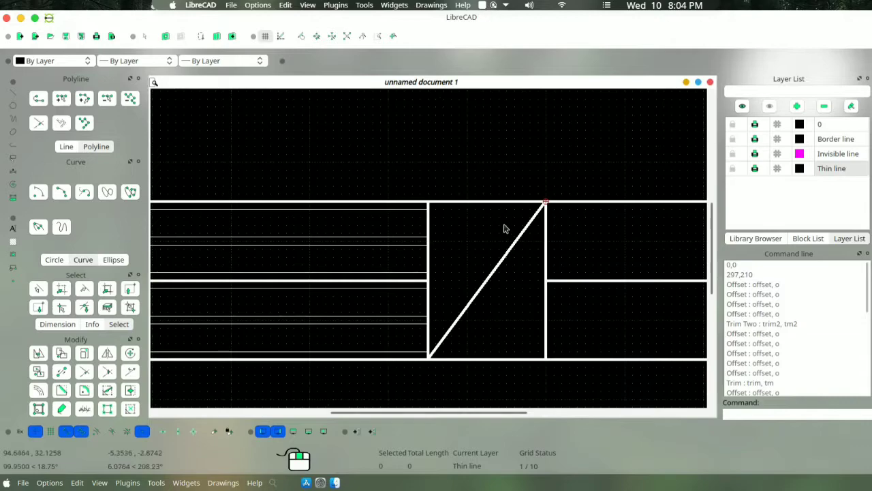
{"action": "left_click", "coordinate": [479, 199]}
{"action": "right_click", "coordinate": [479, 202]}
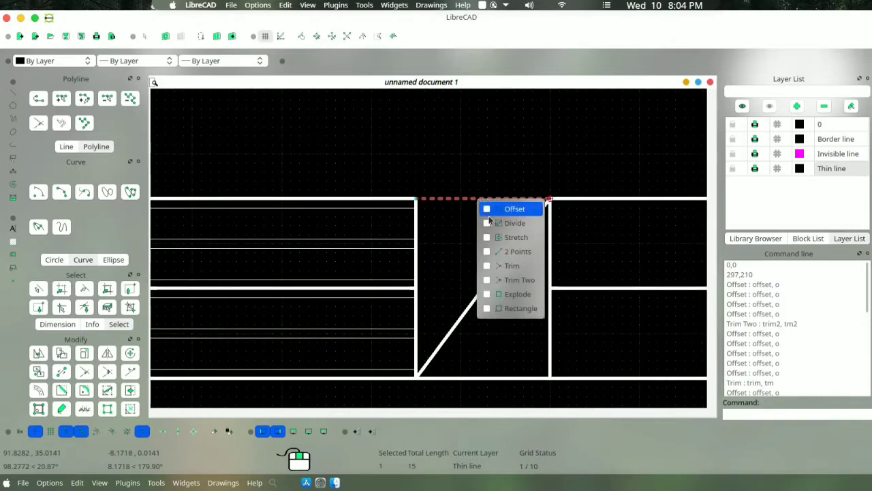
{"action": "left_click", "coordinate": [511, 206]}
{"action": "left_click", "coordinate": [328, 61]}
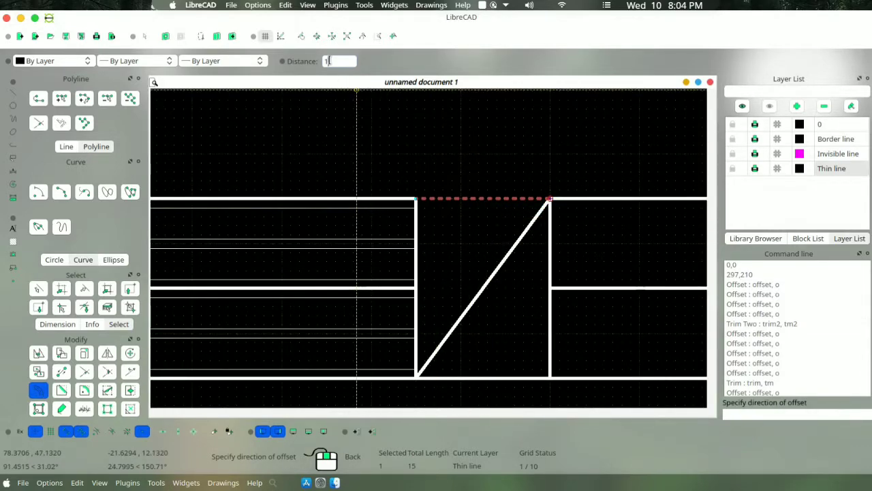
{"action": "key", "text": "BackSpace"}
{"action": "type", "text": "2"}
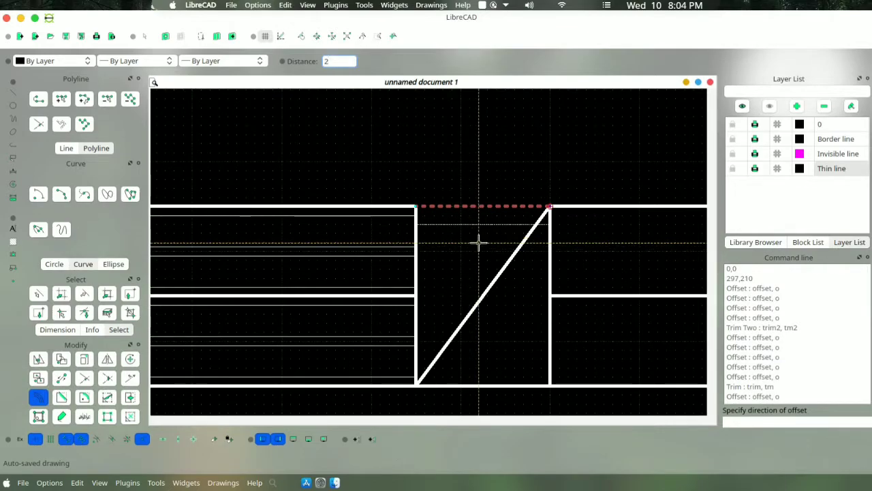
{"action": "key", "text": "BackSpace"}
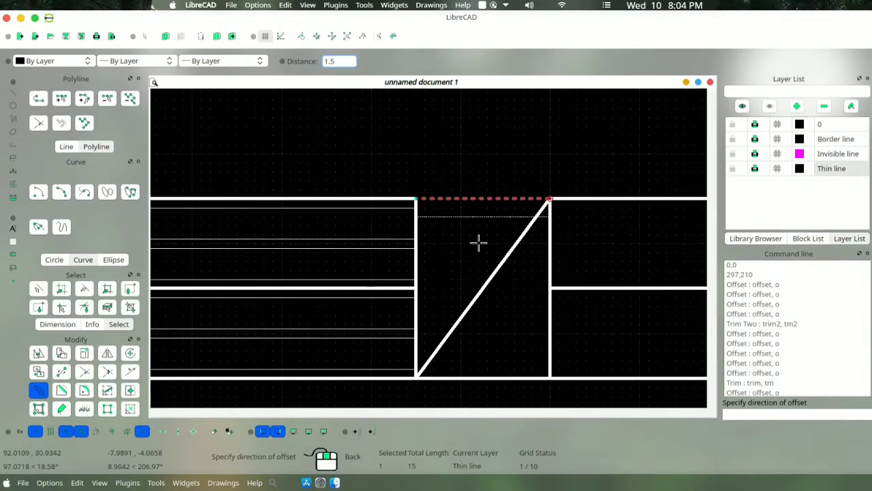
{"action": "left_click", "coordinate": [481, 220]}
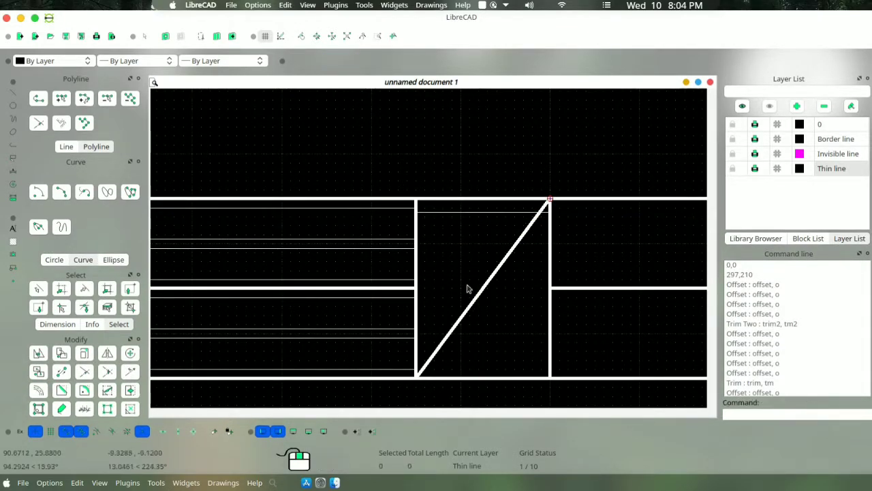
Step: Offset the same top segment of the diagonal section downward by 10 to add a thin middle line
{"action": "right_click", "coordinate": [477, 204]}
{"action": "left_click", "coordinate": [496, 210]}
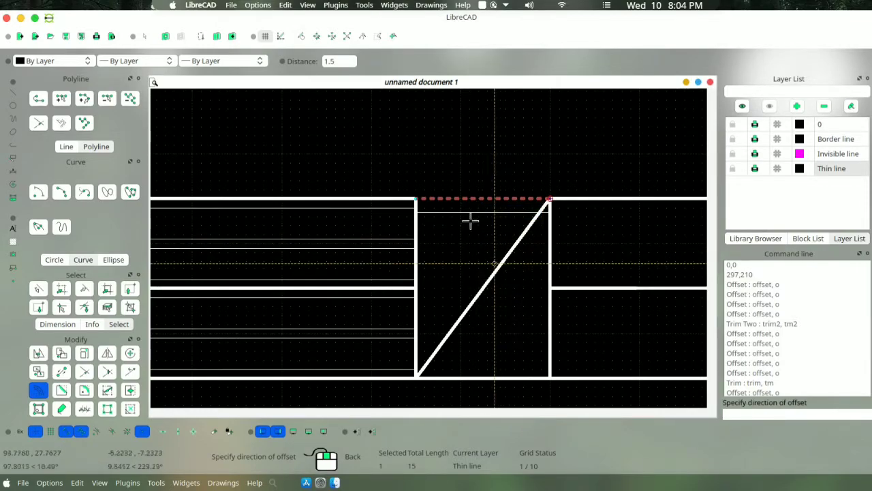
{"action": "type", "text": "10"}
{"action": "left_click", "coordinate": [477, 291]}
Step: Offset the bottom segment of the diagonal section upward by about 1.5 as a thin line
{"action": "left_click", "coordinate": [514, 379]}
{"action": "right_click", "coordinate": [515, 380]}
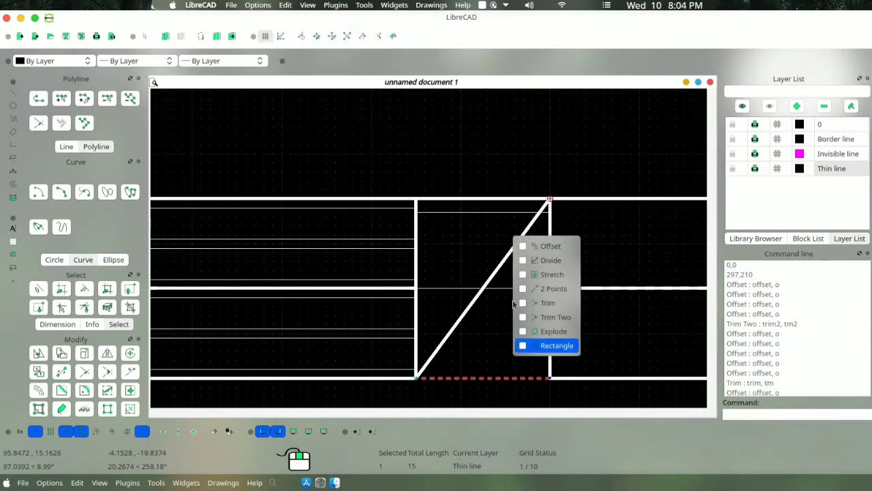
{"action": "left_click", "coordinate": [526, 245]}
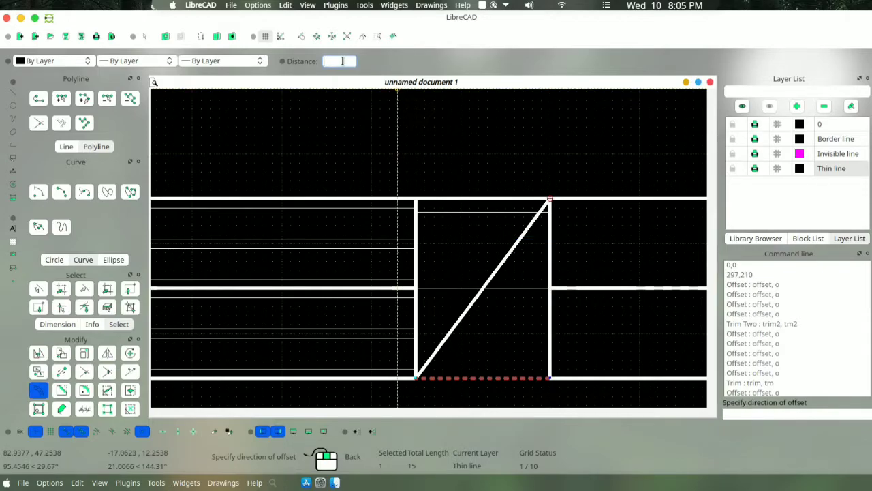
{"action": "left_click", "coordinate": [492, 333]}
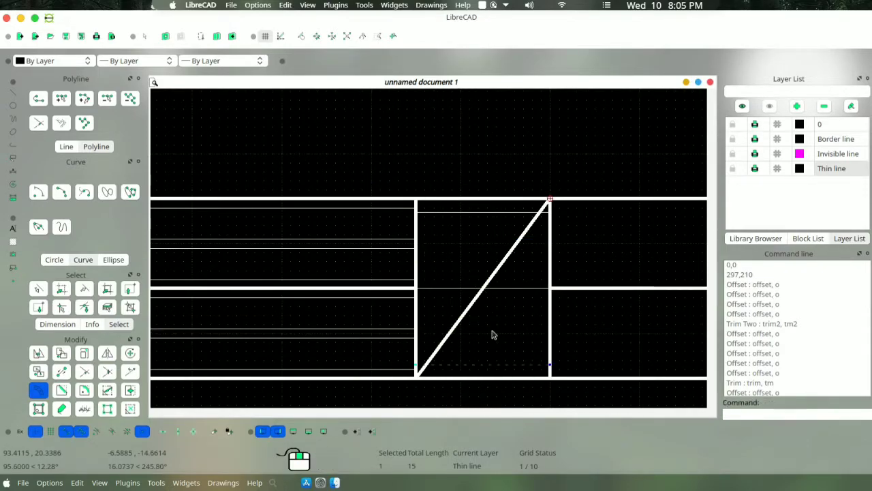
Step: Delete the thick middle line segment in the wide section right of the diagonal
{"action": "scroll", "coordinate": [514, 341], "scroll_direction": "down", "scroll_amount": 5}
{"action": "scroll", "coordinate": [570, 302], "scroll_direction": "down", "scroll_amount": 3}
{"action": "scroll", "coordinate": [574, 287], "scroll_direction": "up", "scroll_amount": 3}
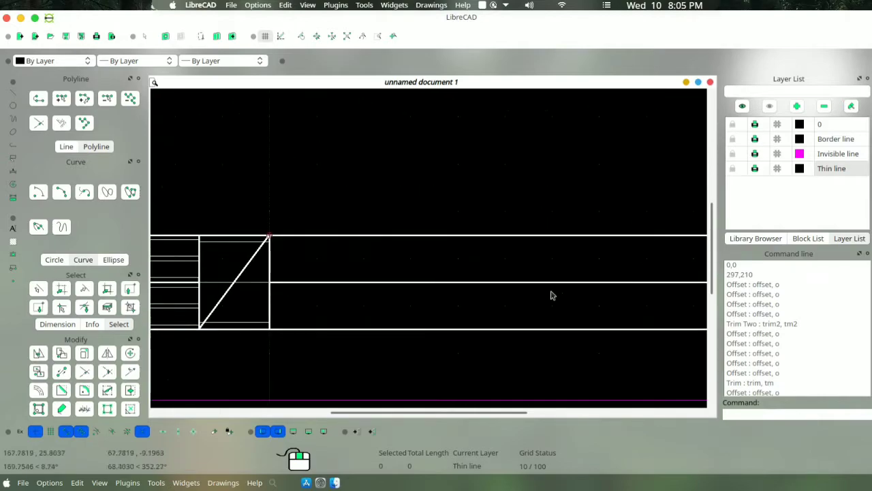
{"action": "scroll", "coordinate": [483, 311], "scroll_direction": "up", "scroll_amount": 1}
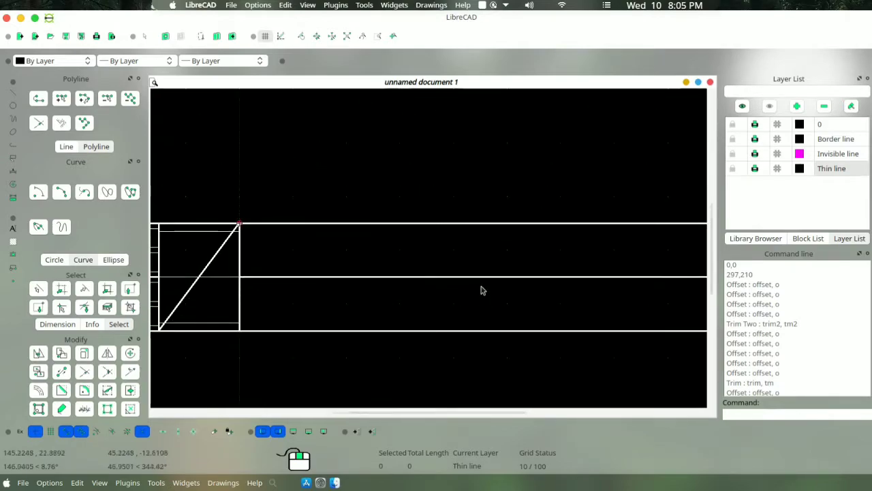
{"action": "left_click", "coordinate": [480, 277]}
{"action": "key", "text": "Delete"}
Step: Offset the wide section's top segment downward by 4 as a thin line
{"action": "scroll", "coordinate": [511, 262], "scroll_direction": "down", "scroll_amount": 4}
{"action": "scroll", "coordinate": [589, 216], "scroll_direction": "down", "scroll_amount": 1}
{"action": "scroll", "coordinate": [566, 218], "scroll_direction": "up", "scroll_amount": 3}
{"action": "left_click", "coordinate": [484, 249]}
{"action": "right_click", "coordinate": [474, 268]}
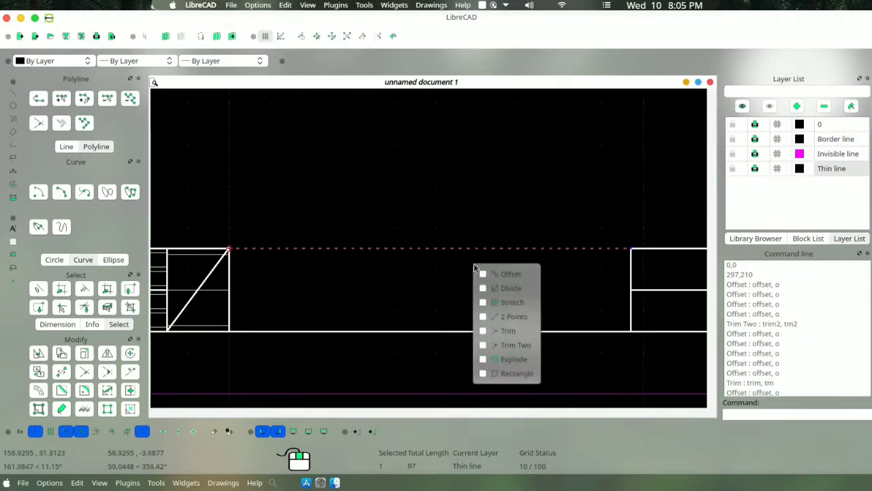
{"action": "left_click", "coordinate": [507, 273]}
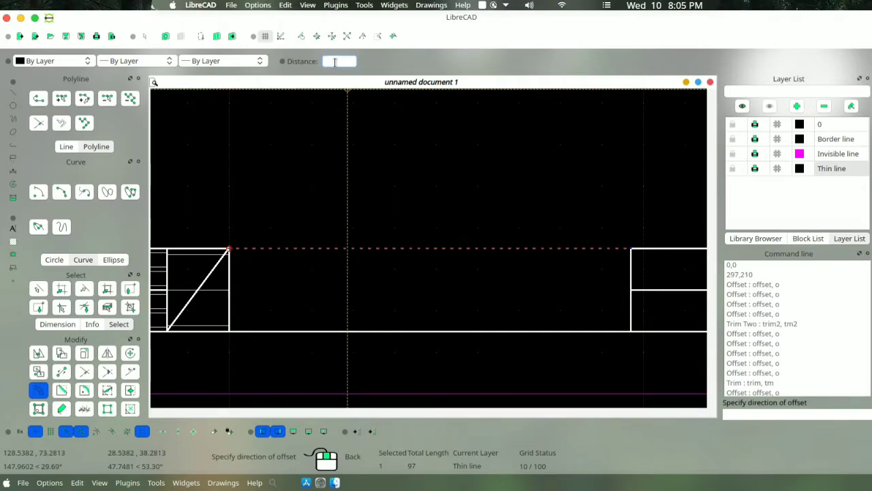
{"action": "type", "text": "4"}
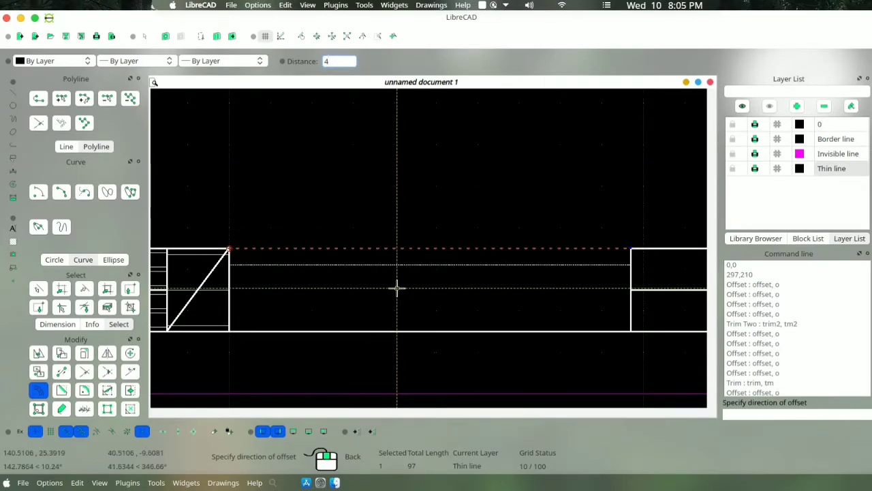
{"action": "left_click", "coordinate": [398, 292]}
{"action": "key", "text": "Escape"}
{"action": "left_click", "coordinate": [399, 332]}
{"action": "right_click", "coordinate": [399, 332]}
{"action": "left_click", "coordinate": [426, 342]}
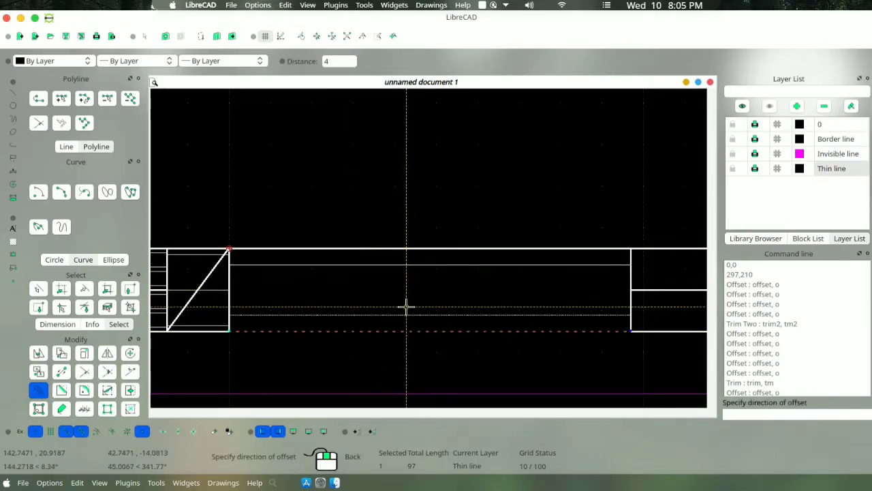
{"action": "key", "text": "Escape"}
Step: Offset the wide section's bottom segment upward by 4 as a thin line
{"action": "left_click", "coordinate": [413, 332]}
{"action": "right_click", "coordinate": [413, 332]}
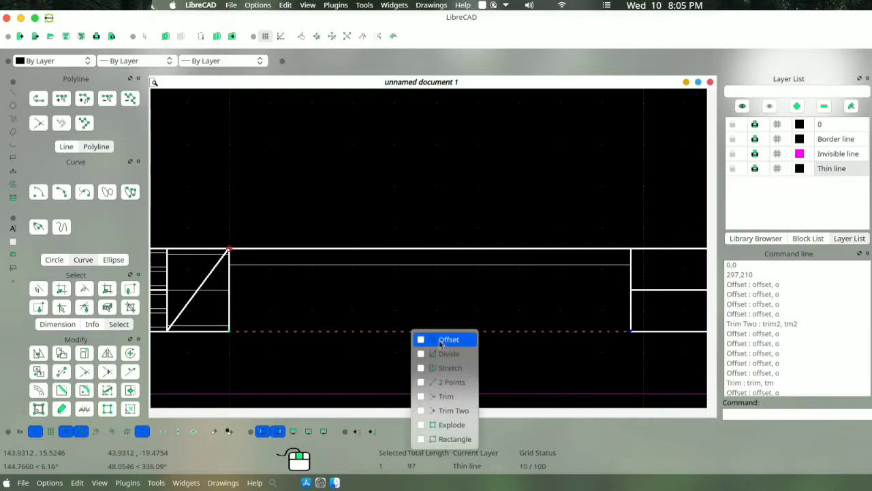
{"action": "left_click", "coordinate": [427, 341]}
{"action": "left_click", "coordinate": [429, 309]}
{"action": "left_click", "coordinate": [410, 271]}
{"action": "right_click", "coordinate": [408, 272]}
{"action": "left_click", "coordinate": [422, 282]}
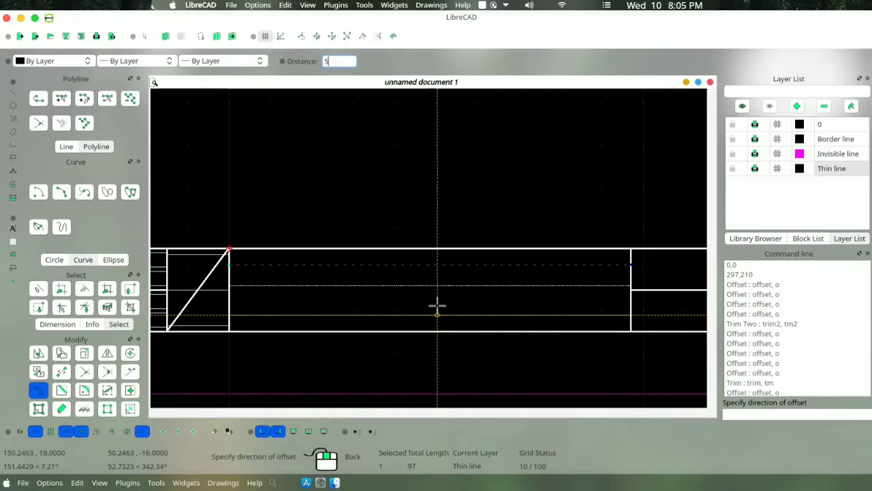
Step: Offset the wide section's top segment downward by 10 to add a thin middle line
{"action": "left_click", "coordinate": [436, 259]}
{"action": "right_click", "coordinate": [442, 281]}
{"action": "left_click", "coordinate": [485, 287]}
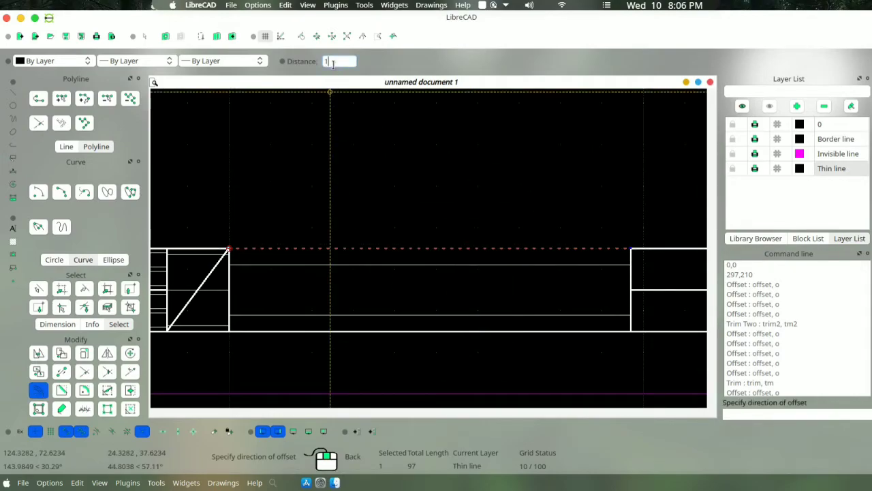
{"action": "left_click", "coordinate": [454, 300]}
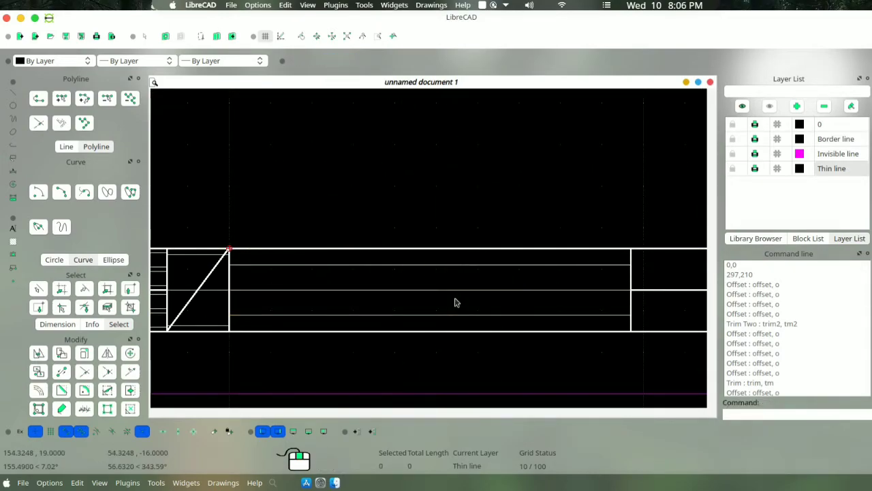
Step: Delete the thick middle line segment in the next section to the right of the wide one
{"action": "scroll", "coordinate": [470, 300], "scroll_direction": "down", "scroll_amount": 3}
{"action": "scroll", "coordinate": [608, 271], "scroll_direction": "up", "scroll_amount": 4}
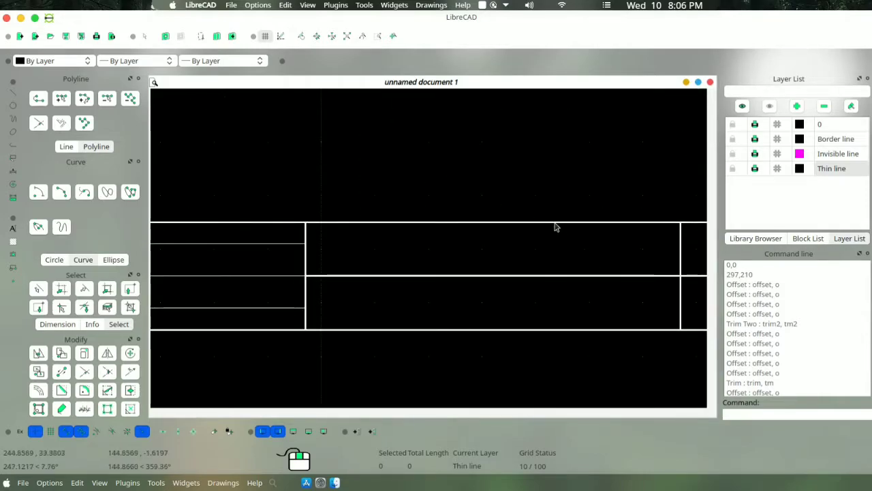
{"action": "left_click", "coordinate": [562, 276]}
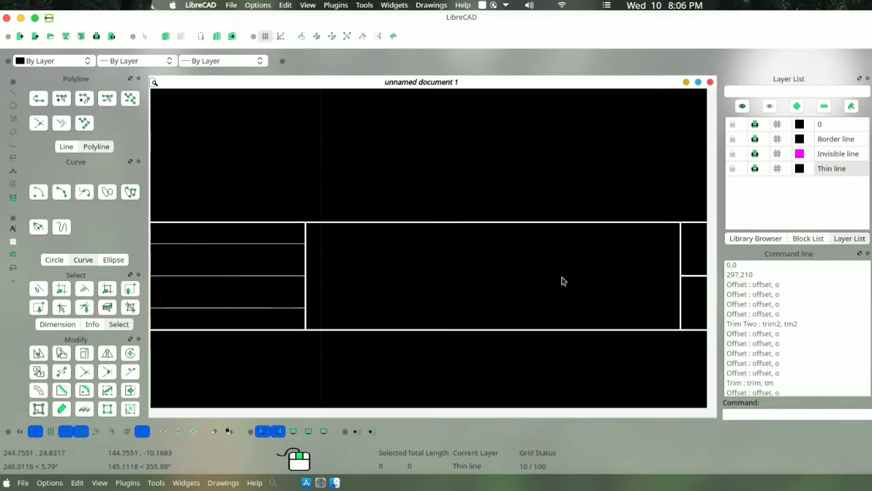
Step: Try offsetting the emptied section's bottom segment upward by 4 as a thin line
{"action": "right_click", "coordinate": [552, 329]}
{"action": "left_click", "coordinate": [565, 333]}
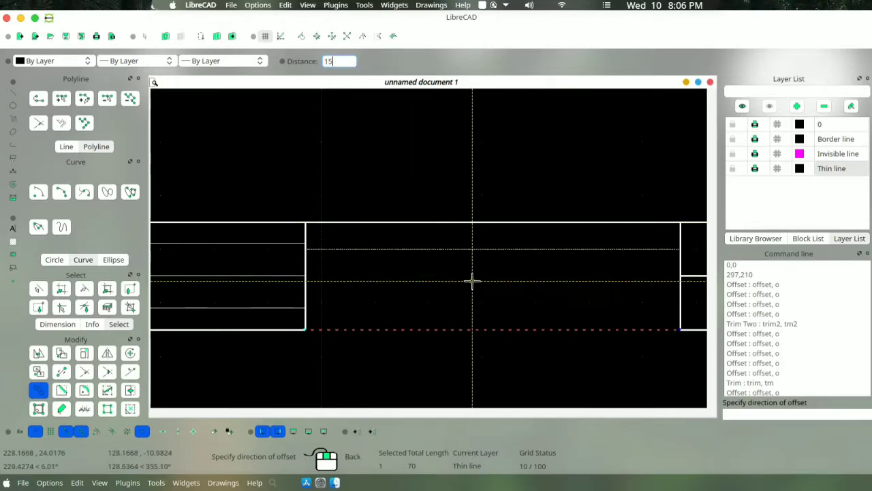
{"action": "key", "text": "BackSpace"}
{"action": "key", "text": "BackSpace"}
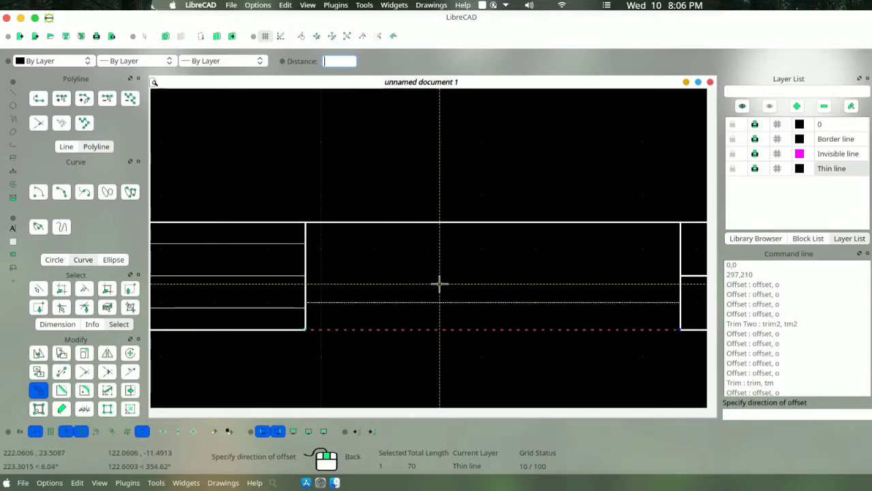
{"action": "left_click", "coordinate": [463, 305]}
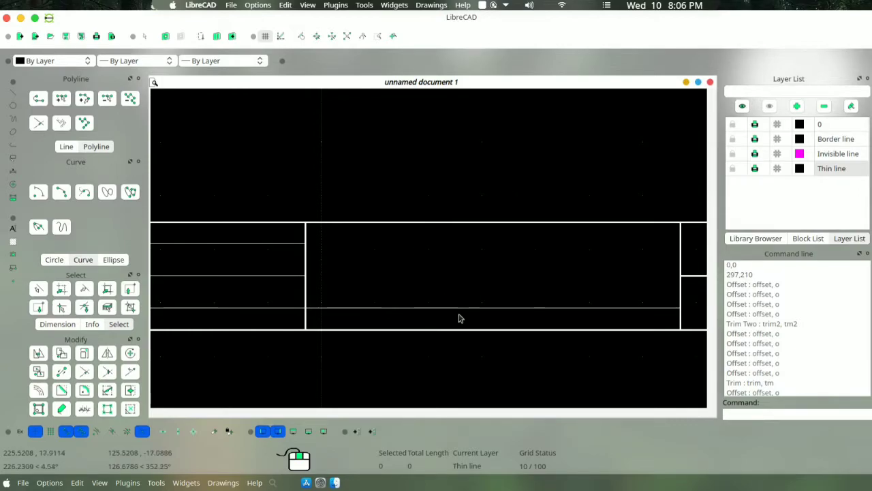
Step: Make Border line the current layer and offset the emptied section's bottom segment upward by 4
{"action": "left_click", "coordinate": [818, 139]}
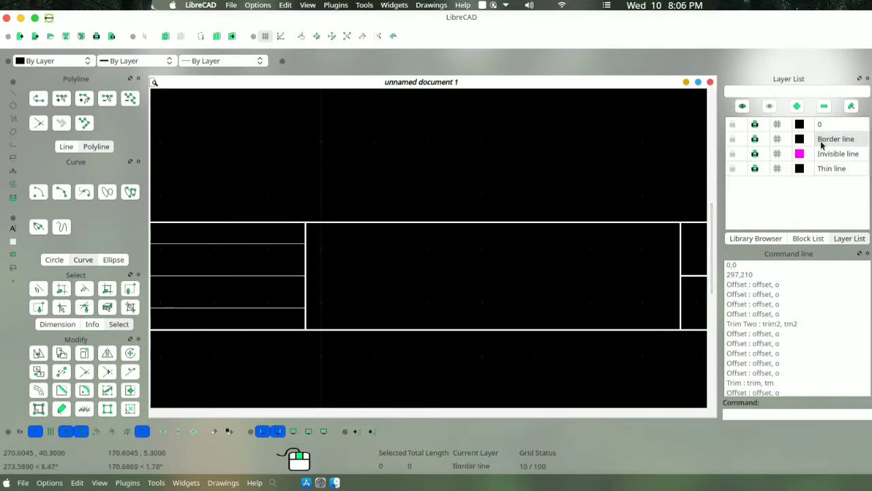
{"action": "left_click", "coordinate": [579, 330]}
{"action": "right_click", "coordinate": [577, 322]}
{"action": "left_click", "coordinate": [600, 329]}
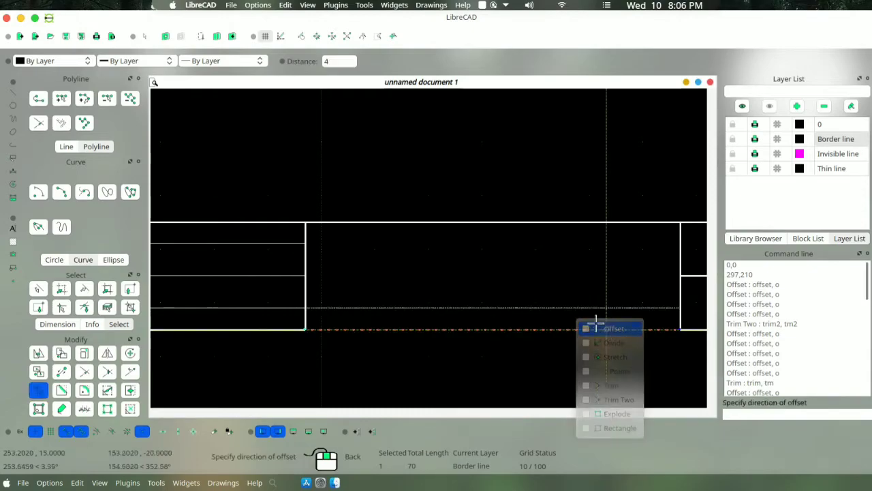
{"action": "left_click", "coordinate": [577, 301]}
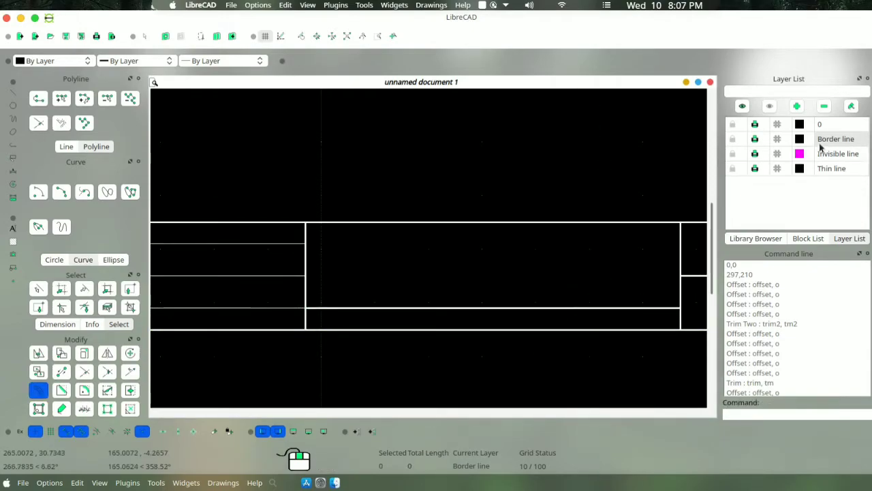
Step: Make Thin line the current layer and offset the same section's top segment downward by 10
{"action": "left_click", "coordinate": [827, 167]}
{"action": "left_click", "coordinate": [475, 222]}
{"action": "right_click", "coordinate": [476, 223]}
{"action": "left_click", "coordinate": [491, 232]}
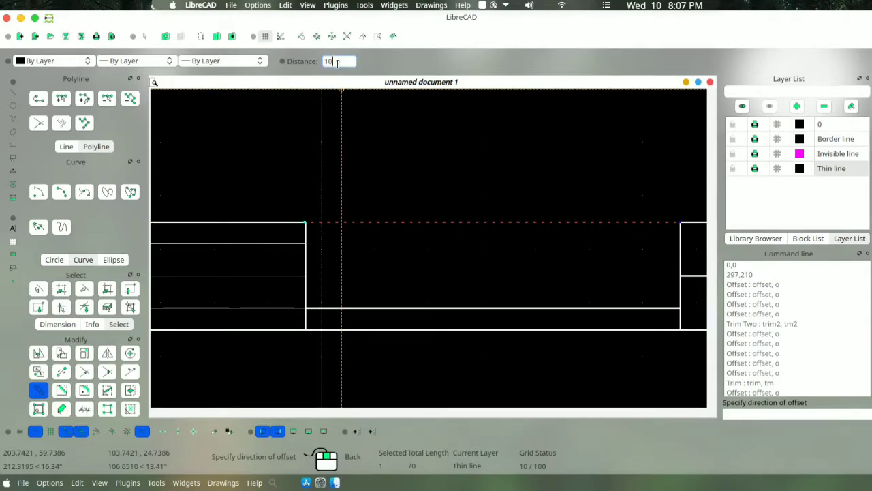
{"action": "left_click", "coordinate": [439, 272]}
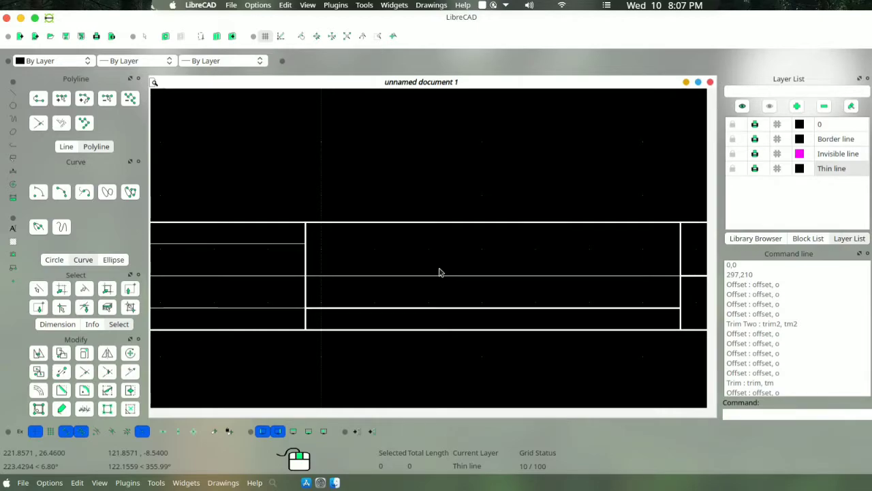
Step: Offset the section's top segment downward by 1 and its thin middle line upward by 1 as thin lines
{"action": "left_click", "coordinate": [462, 229]}
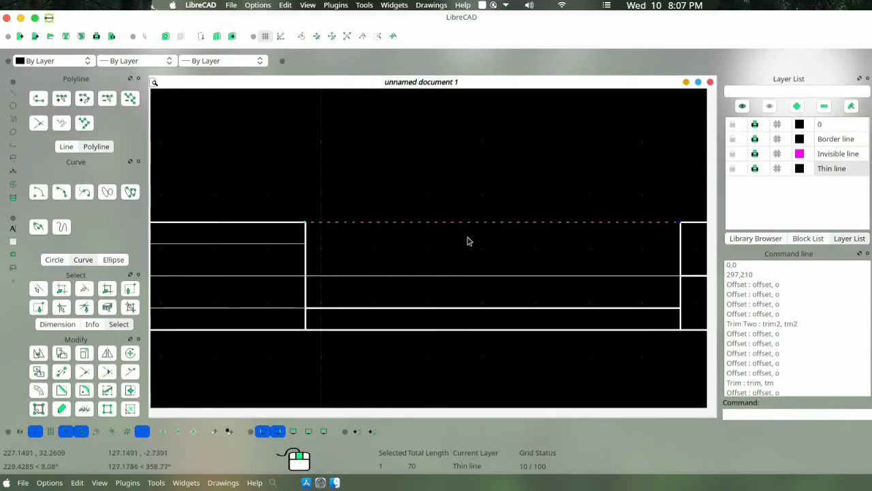
{"action": "right_click", "coordinate": [468, 239]}
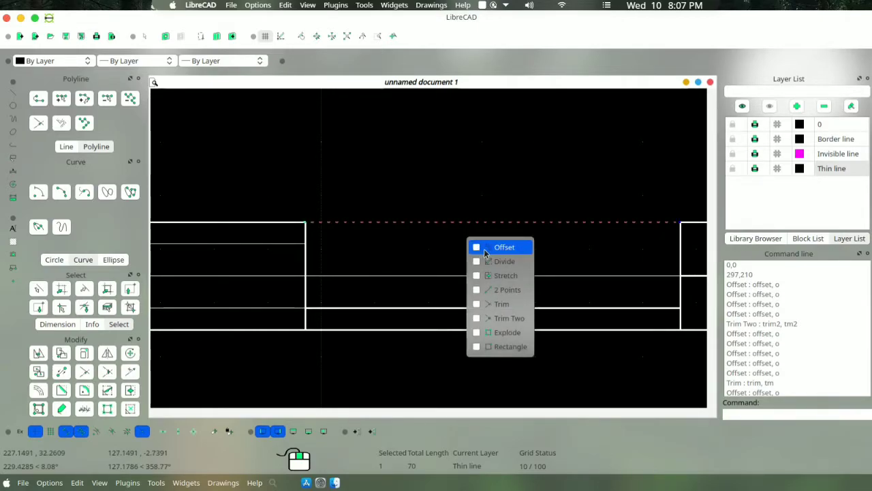
{"action": "left_click", "coordinate": [485, 249]}
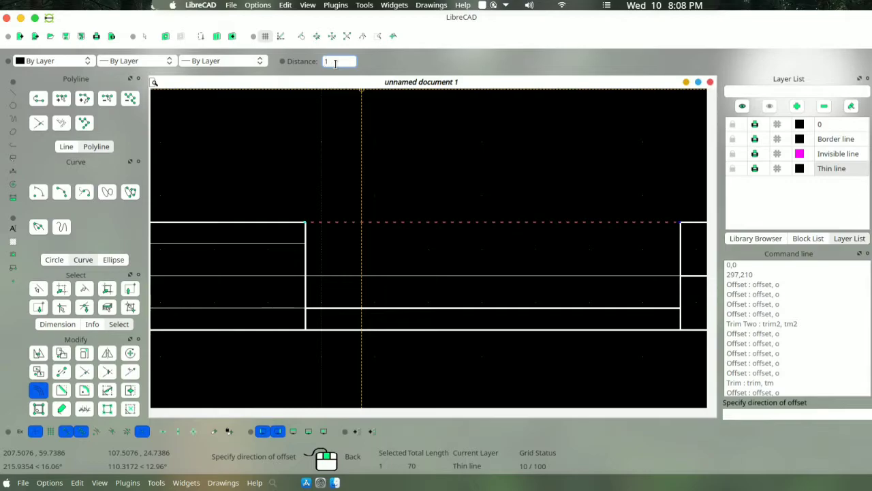
{"action": "left_click", "coordinate": [474, 254]}
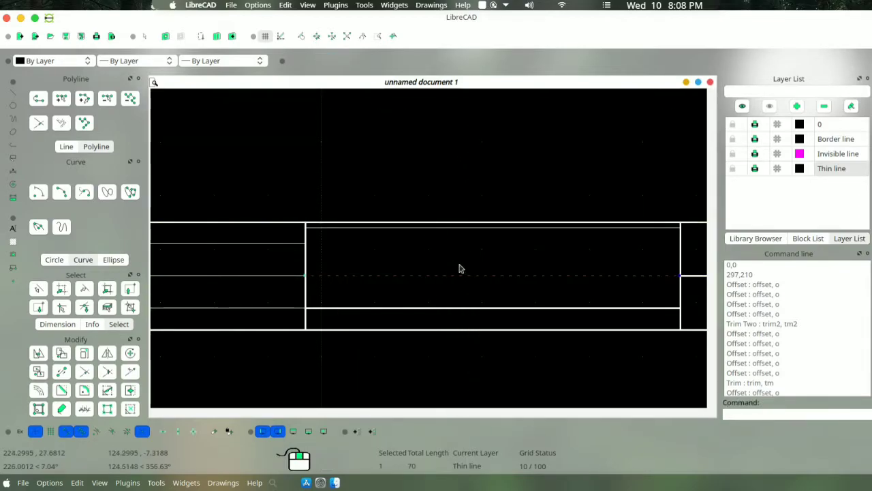
{"action": "right_click", "coordinate": [453, 266]}
{"action": "left_click", "coordinate": [470, 268]}
{"action": "left_click", "coordinate": [479, 249]}
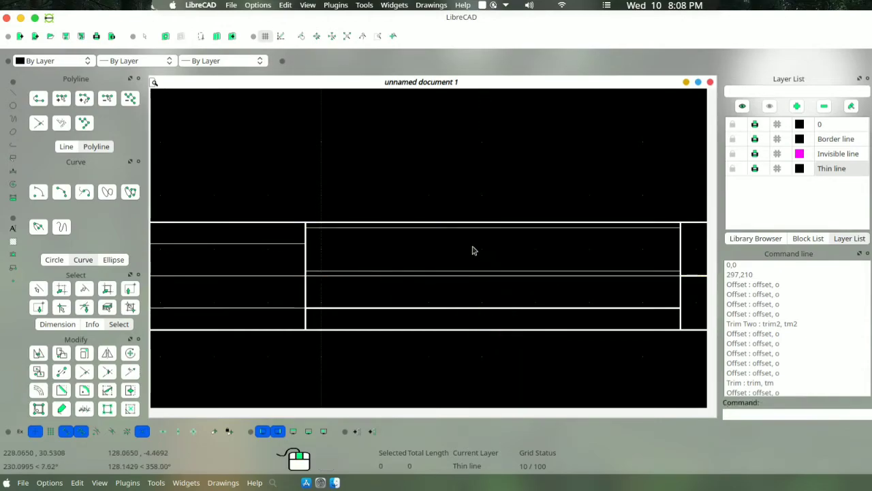
Step: Offset the section's top segment downward by 5 as a thin line
{"action": "right_click", "coordinate": [380, 227]}
{"action": "left_click", "coordinate": [407, 232]}
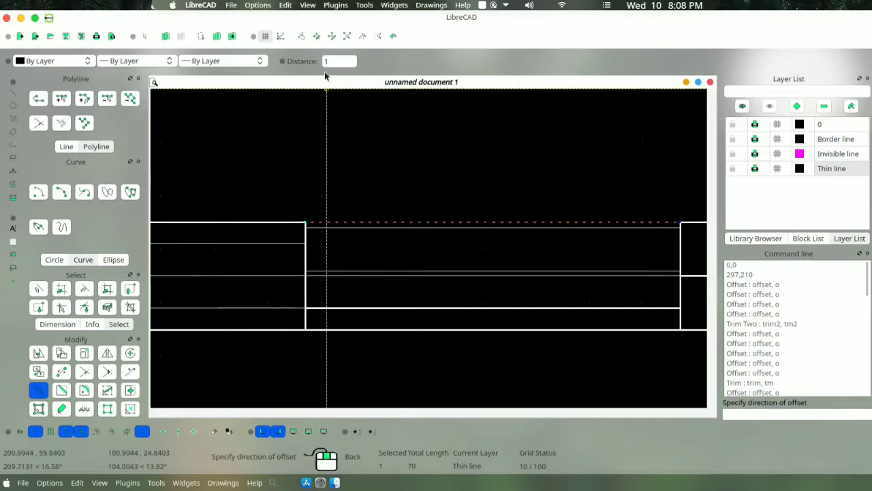
{"action": "left_click", "coordinate": [448, 249]}
Step: Offset the thin line 5 below the section's top by 1 upward and by 1 downward
{"action": "right_click", "coordinate": [445, 250]}
{"action": "left_click", "coordinate": [480, 258]}
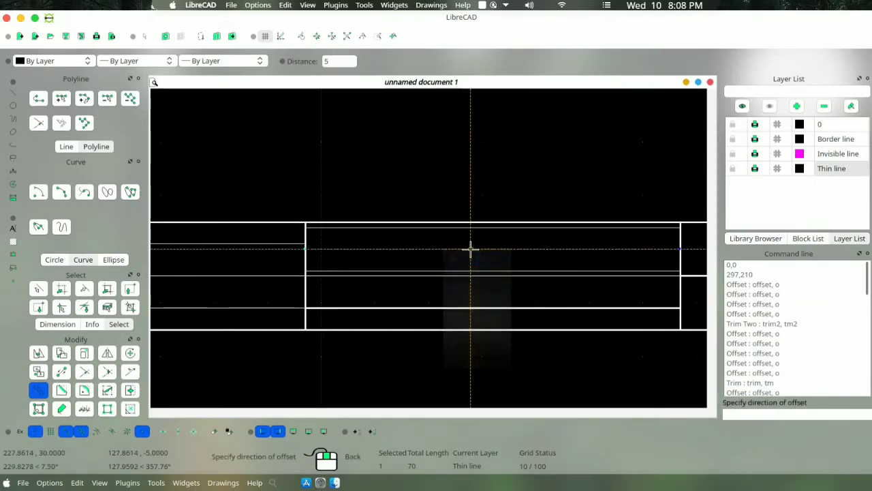
{"action": "left_click", "coordinate": [340, 61]}
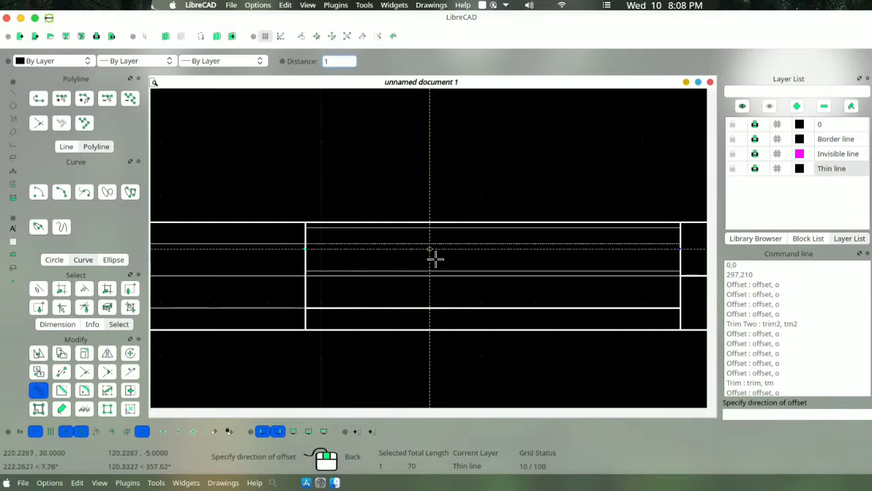
{"action": "left_click", "coordinate": [443, 240]}
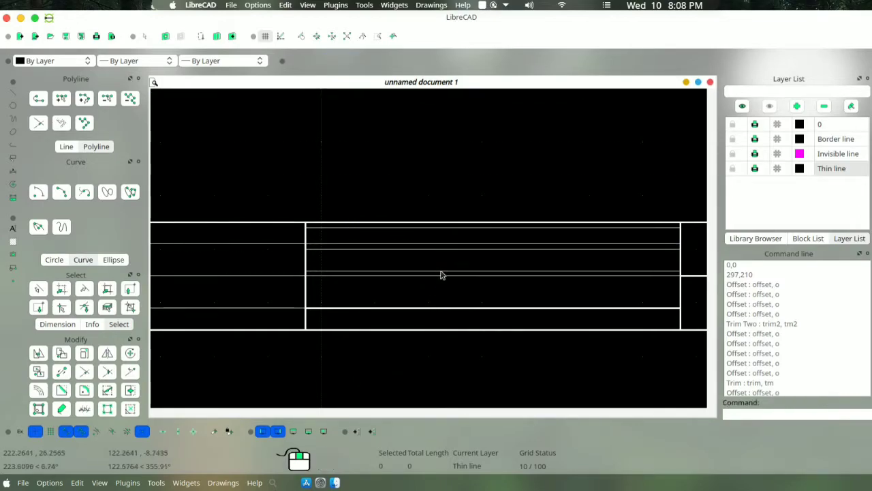
{"action": "right_click", "coordinate": [448, 254]}
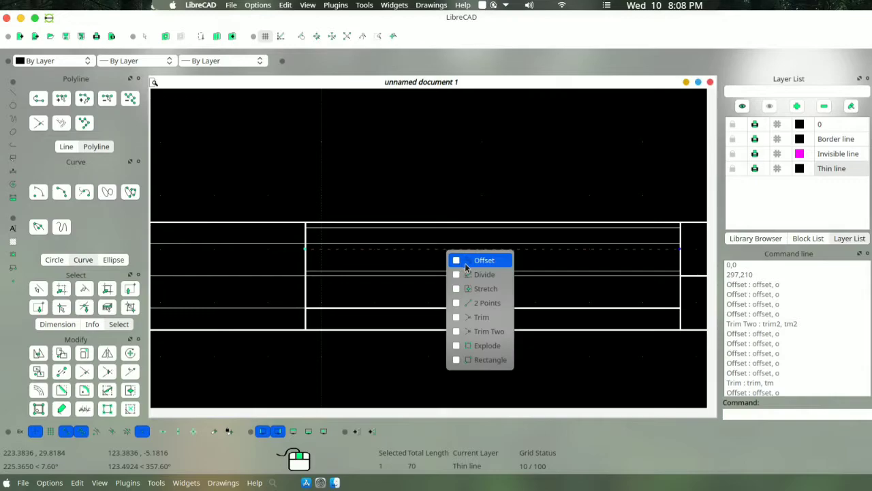
{"action": "left_click", "coordinate": [463, 257]}
{"action": "left_click", "coordinate": [467, 271]}
Step: Delete the six thin lines inside the section between its top segment and the lower thick line
{"action": "scroll", "coordinate": [443, 310], "scroll_direction": "down", "scroll_amount": 1}
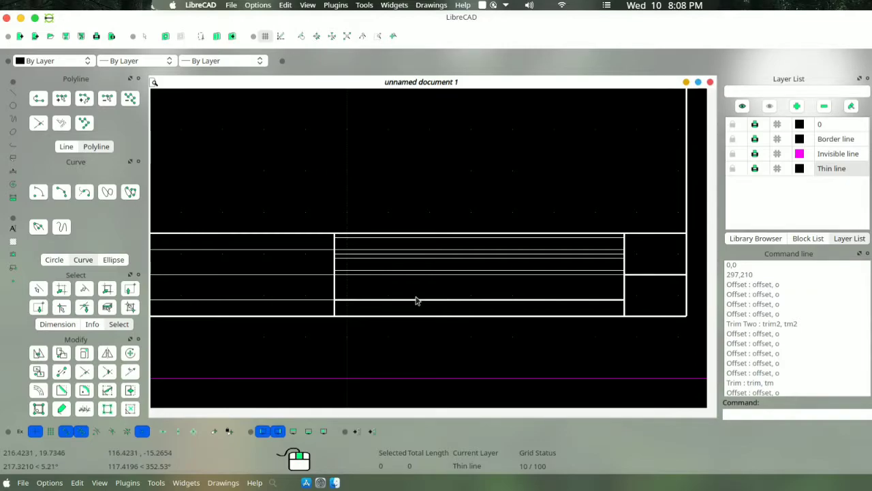
{"action": "scroll", "coordinate": [415, 294], "scroll_direction": "up", "scroll_amount": 2}
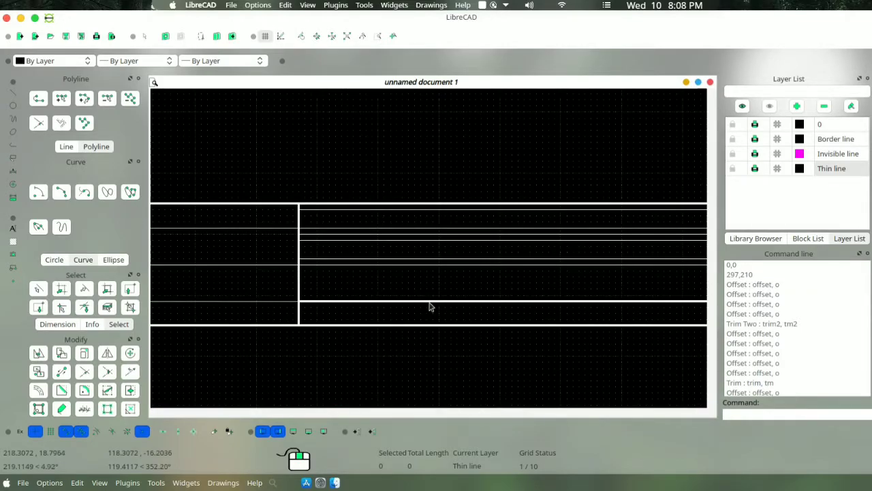
{"action": "left_click", "coordinate": [439, 235]}
{"action": "left_click", "coordinate": [443, 269]}
{"action": "left_click", "coordinate": [445, 259]}
{"action": "left_click", "coordinate": [450, 241]}
{"action": "left_click", "coordinate": [449, 230]}
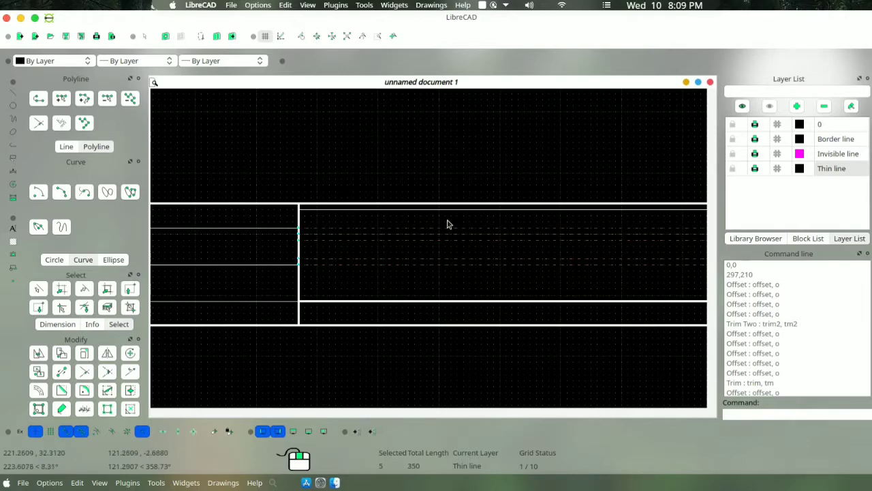
{"action": "left_click", "coordinate": [447, 216]}
Step: Offset the emptied section's top segment downward by 2 as a thin line
{"action": "left_click", "coordinate": [441, 211]}
{"action": "right_click", "coordinate": [445, 226]}
{"action": "left_click", "coordinate": [467, 230]}
{"action": "left_click", "coordinate": [344, 61]}
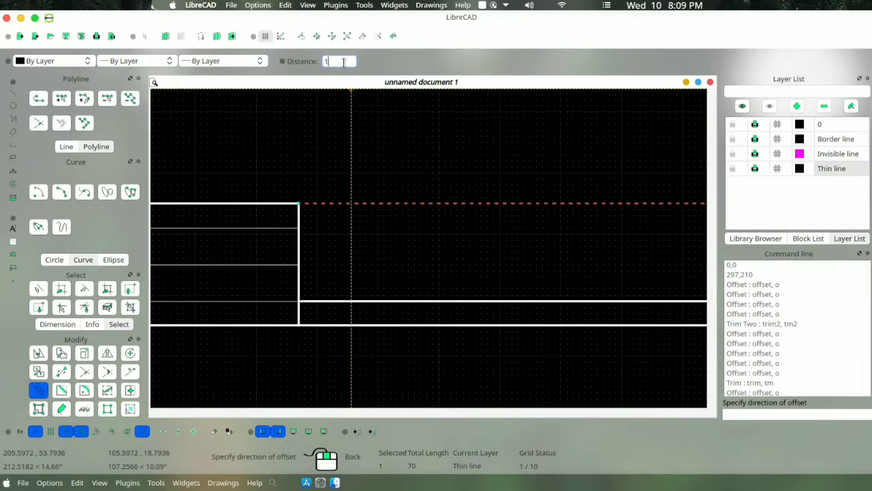
{"action": "left_click", "coordinate": [451, 245]}
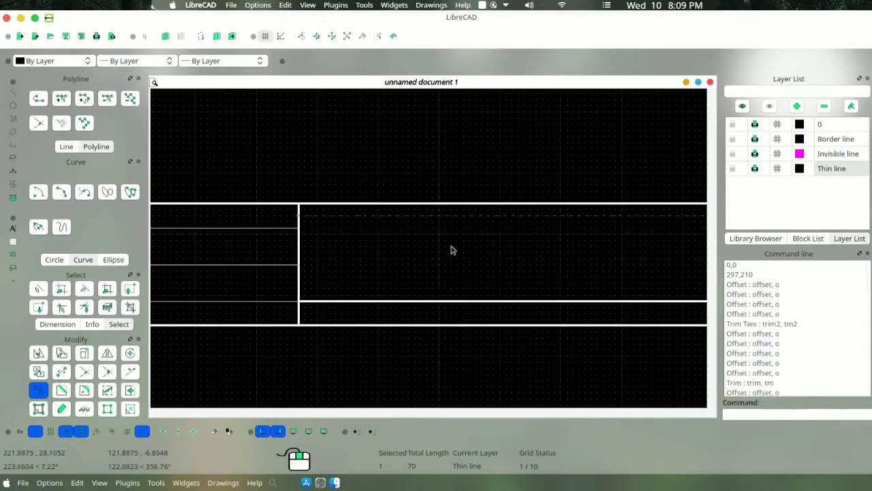
Step: Offset the section's lower thick line upward by 2 as a thin line
{"action": "scroll", "coordinate": [470, 249], "scroll_direction": "down", "scroll_amount": 1}
{"action": "scroll", "coordinate": [470, 249], "scroll_direction": "up", "scroll_amount": 1}
{"action": "left_click", "coordinate": [506, 296]}
{"action": "right_click", "coordinate": [504, 272]}
{"action": "left_click", "coordinate": [520, 280]}
{"action": "left_click", "coordinate": [521, 271]}
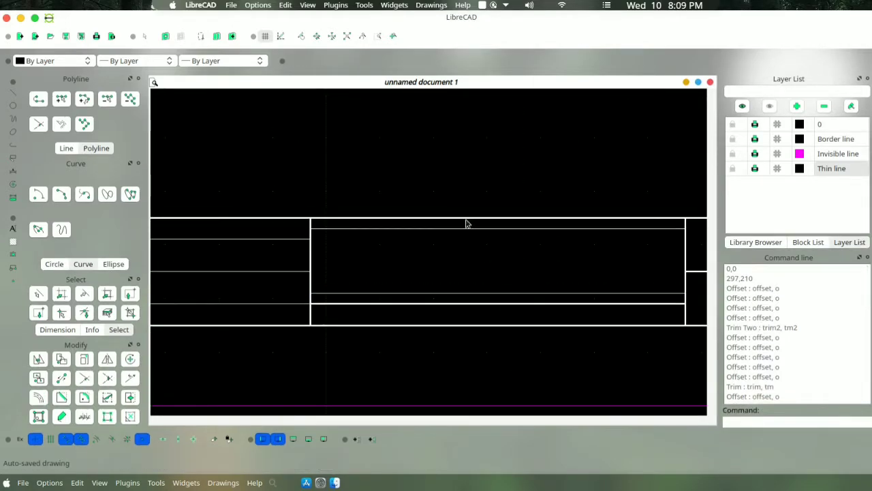
Step: Offset the section's upper thin line downward by 4 and its lower thin line upward by 4
{"action": "left_click", "coordinate": [437, 221]}
{"action": "right_click", "coordinate": [445, 235]}
{"action": "left_click", "coordinate": [477, 243]}
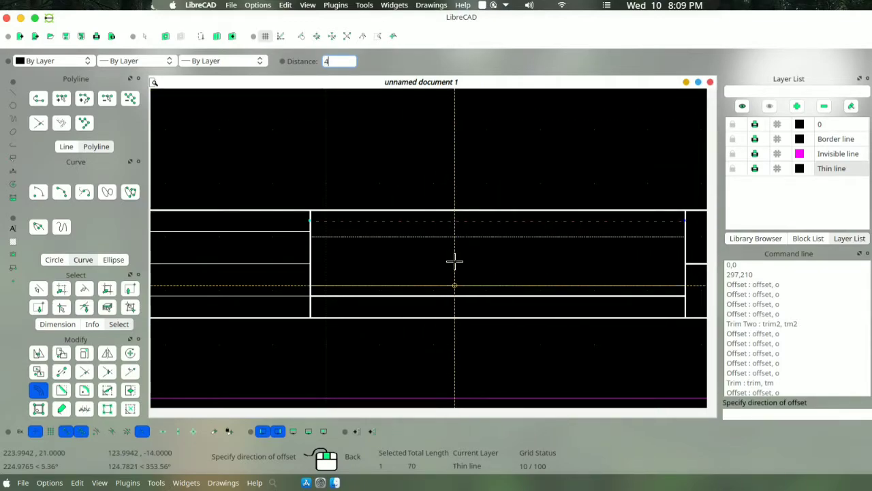
{"action": "left_click", "coordinate": [438, 263]}
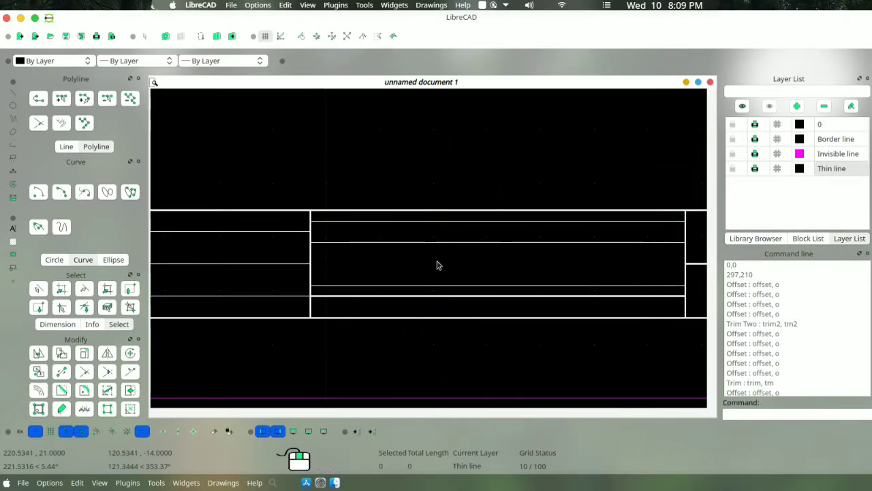
{"action": "left_click", "coordinate": [456, 285]}
{"action": "right_click", "coordinate": [456, 285]}
{"action": "left_click", "coordinate": [477, 291]}
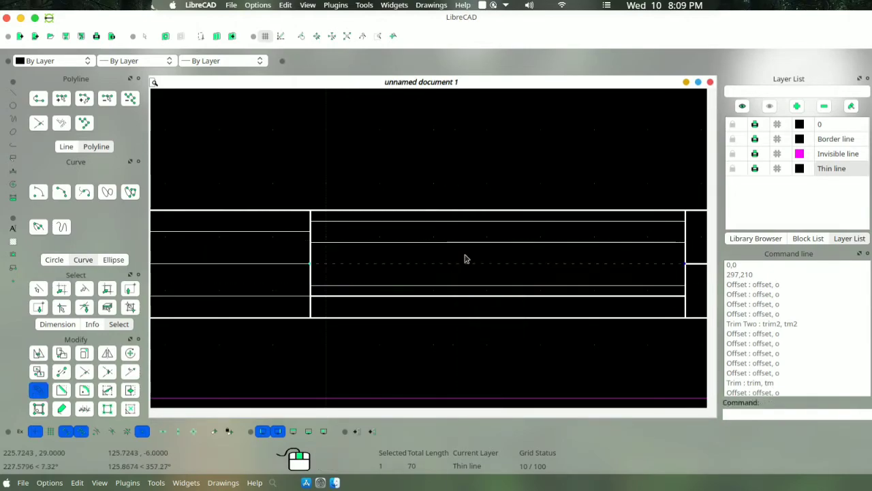
{"action": "left_click", "coordinate": [464, 258]}
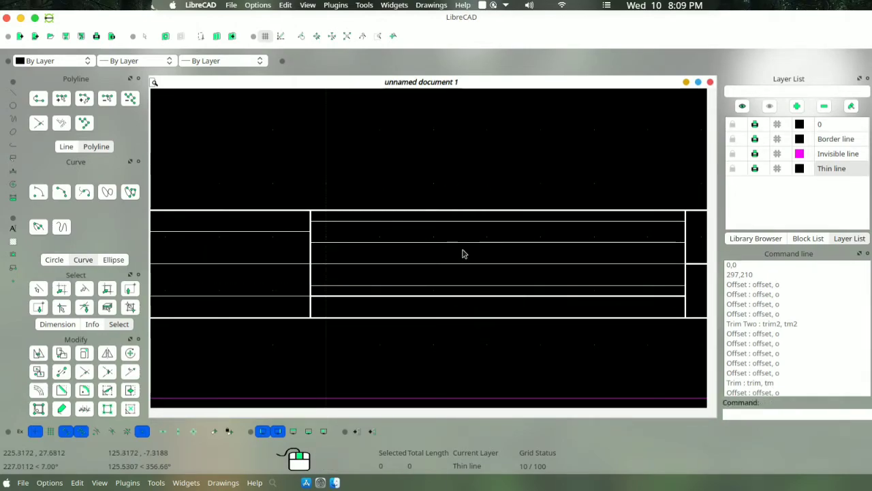
Step: Delete the two inner thin lines of the section
{"action": "left_click", "coordinate": [456, 263]}
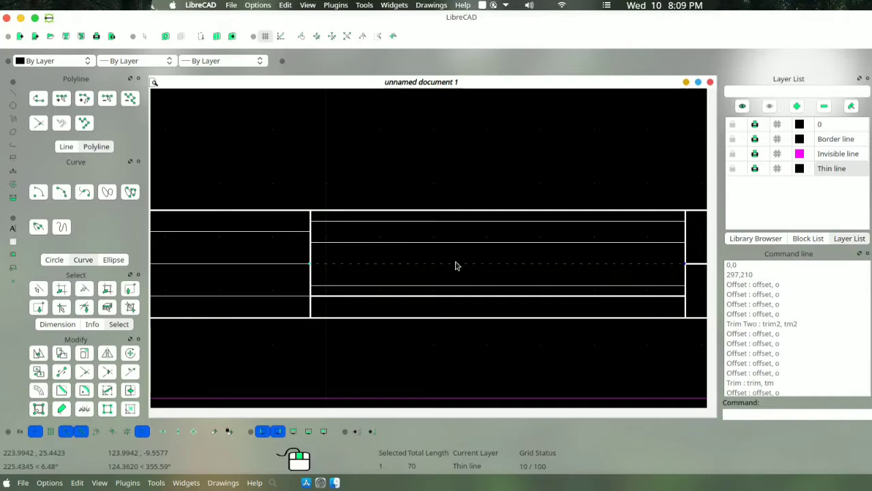
{"action": "left_click", "coordinate": [456, 242]}
{"action": "key", "text": "Delete"}
Step: Offset the section's upper thin line downward by 5 and its lower thin line upward by 5
{"action": "left_click", "coordinate": [466, 221]}
{"action": "right_click", "coordinate": [469, 233]}
{"action": "left_click", "coordinate": [479, 244]}
{"action": "left_click", "coordinate": [339, 61]}
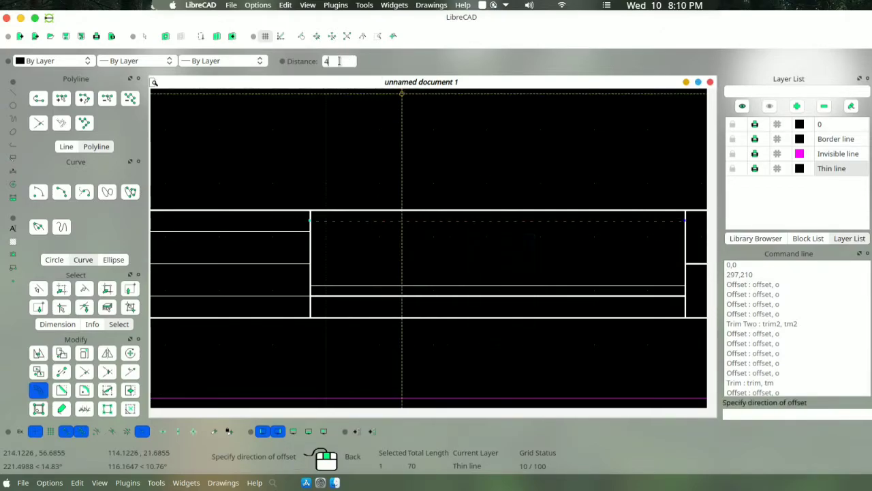
{"action": "left_click", "coordinate": [449, 259]}
{"action": "left_click", "coordinate": [462, 286]}
{"action": "right_click", "coordinate": [461, 287]}
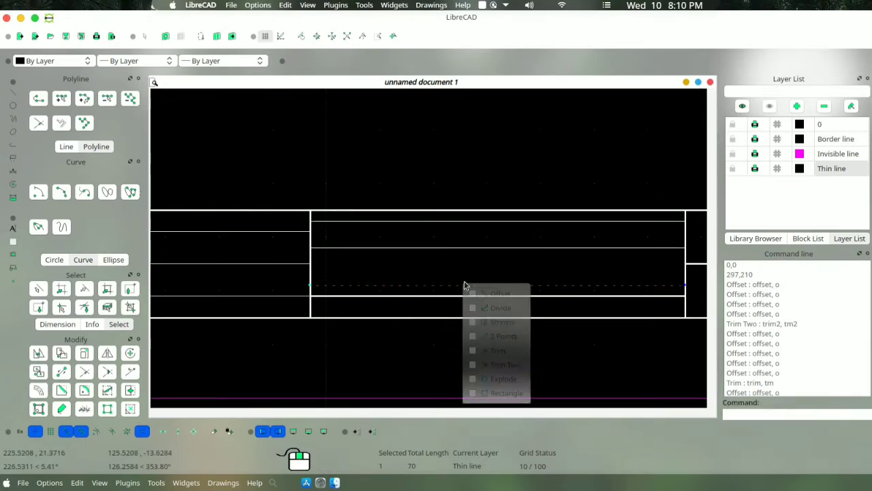
{"action": "left_click", "coordinate": [478, 293]}
{"action": "left_click", "coordinate": [479, 263]}
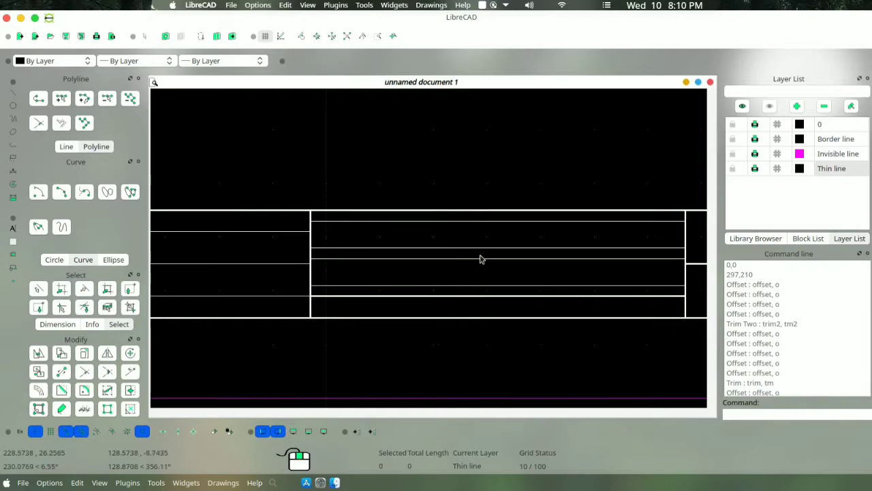
Step: Offset the upper of the two inner thin lines downward by 1
{"action": "right_click", "coordinate": [491, 261]}
{"action": "left_click", "coordinate": [511, 268]}
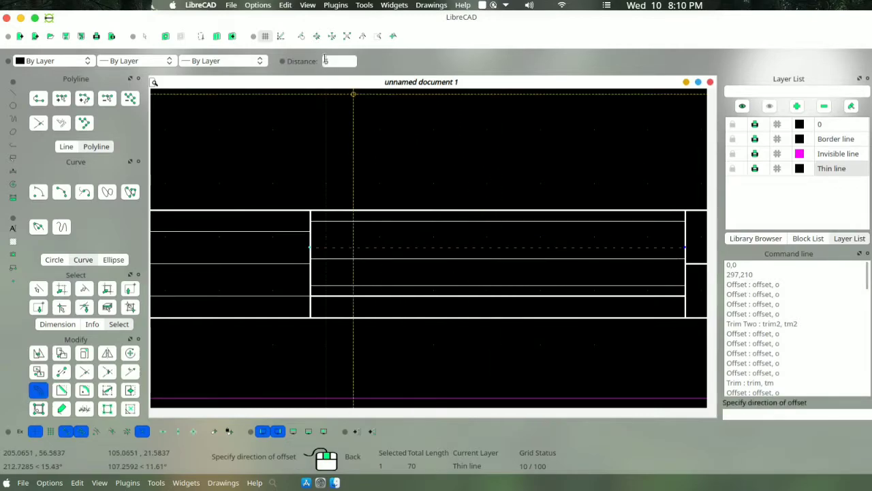
{"action": "left_click", "coordinate": [464, 259]}
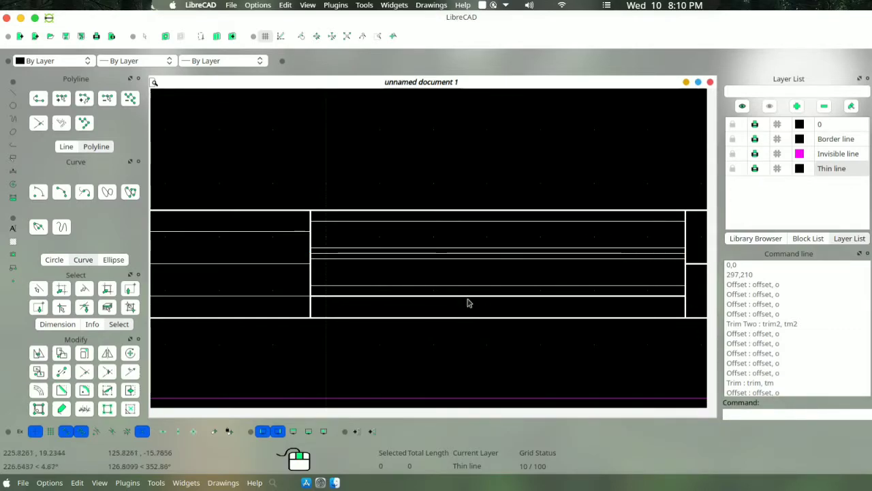
Step: Turn off the endpoint, on-entity and intersection snaps and turn on Snap Middle
{"action": "left_click", "coordinate": [138, 432]}
{"action": "left_click", "coordinate": [65, 431]}
{"action": "left_click", "coordinate": [80, 431]}
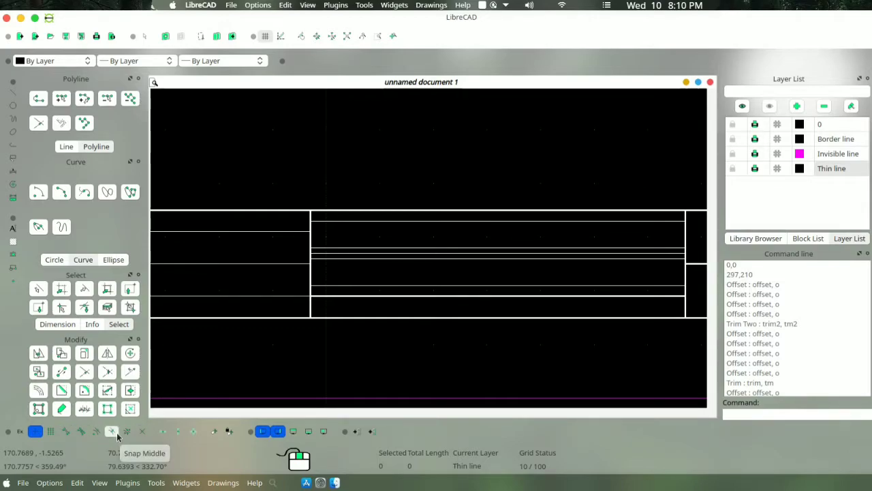
{"action": "left_click", "coordinate": [111, 430]}
Step: Draw a two-point line on the Thin line layer from the bottom segment's midpoint up to the lower thick line's midpoint
{"action": "left_click", "coordinate": [13, 94]}
{"action": "left_click", "coordinate": [30, 102]}
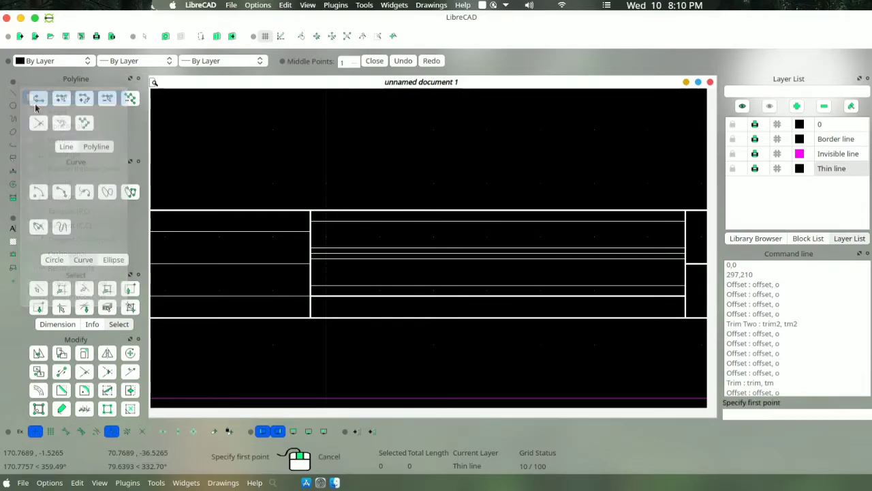
{"action": "left_click", "coordinate": [497, 317]}
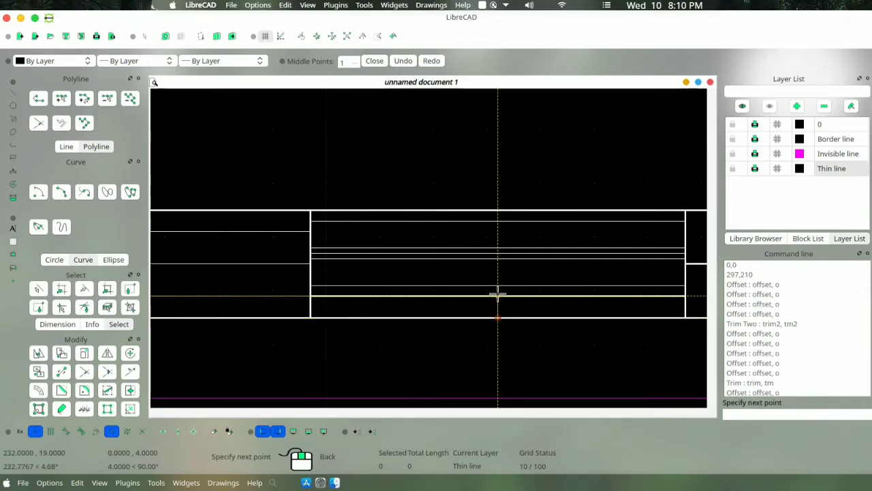
{"action": "left_click", "coordinate": [497, 295]}
{"action": "right_click", "coordinate": [500, 301]}
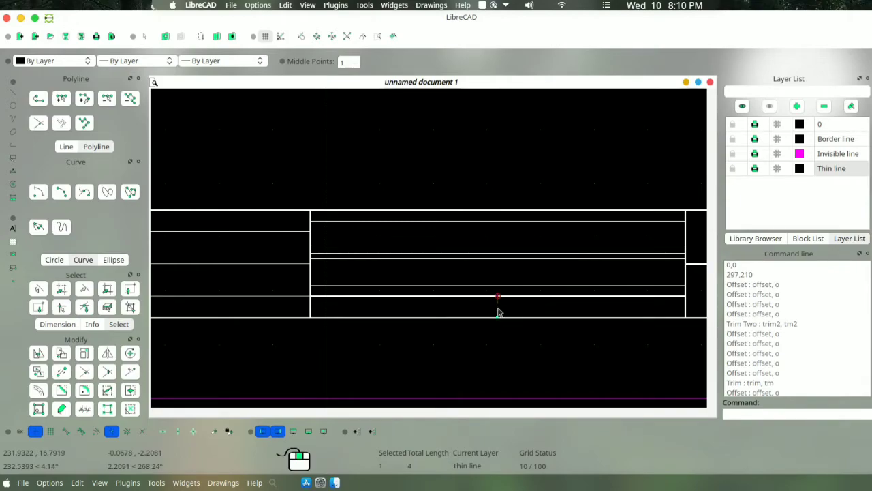
Step: Make Border line the current layer and draw a vertical line from the bottom segment's midpoint to the lower thick line's midpoint
{"action": "left_click", "coordinate": [821, 140]}
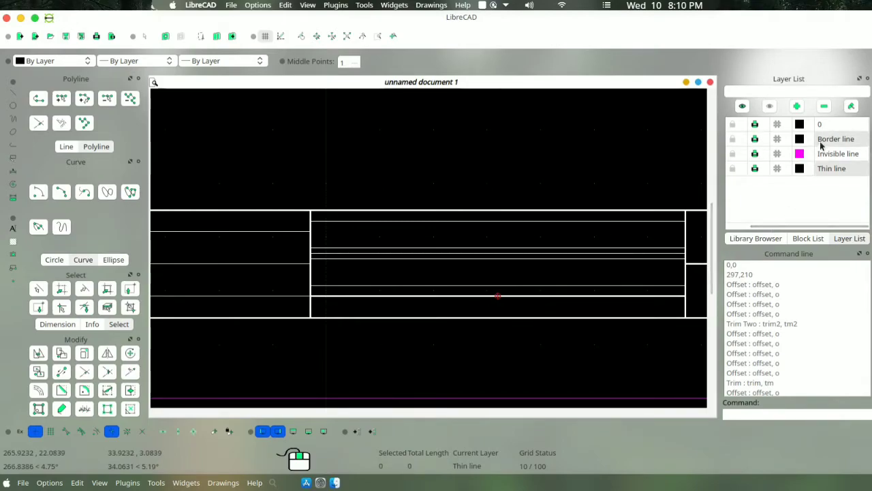
{"action": "left_click", "coordinate": [8, 98]}
{"action": "left_click", "coordinate": [59, 95]}
{"action": "left_click", "coordinate": [497, 317]}
{"action": "left_click", "coordinate": [497, 296]}
{"action": "right_click", "coordinate": [518, 300]}
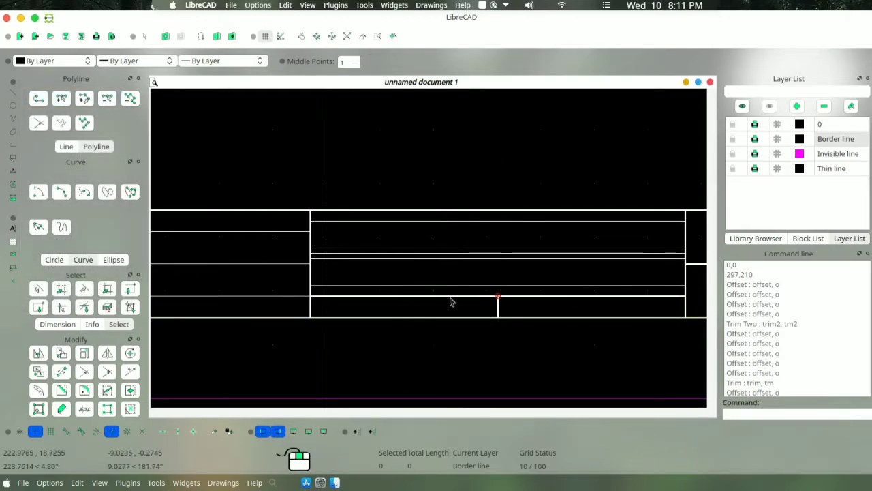
Step: Make Thin line the current layer and start an Offset of the lower thick line in the middle title block
{"action": "left_click", "coordinate": [833, 169]}
{"action": "left_click", "coordinate": [405, 296]}
{"action": "right_click", "coordinate": [405, 296]}
{"action": "left_click", "coordinate": [418, 304]}
{"action": "key", "text": "Escape"}
{"action": "left_click", "coordinate": [431, 298]}
{"action": "right_click", "coordinate": [431, 301]}
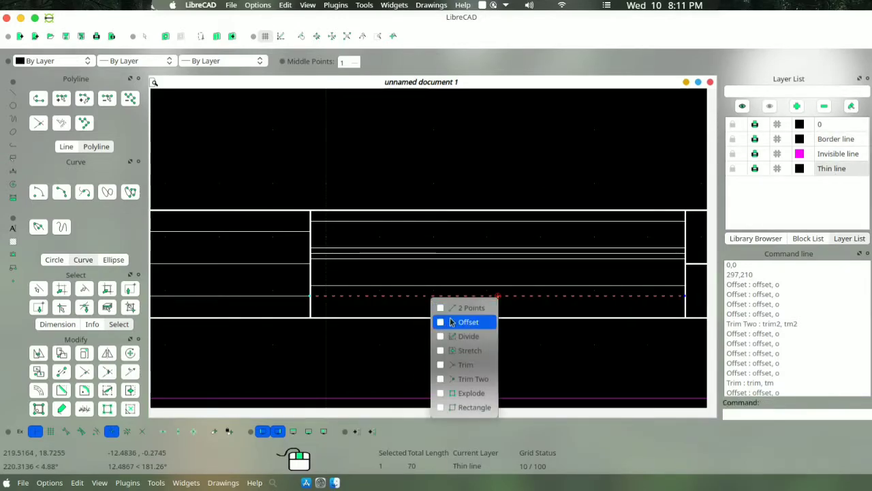
{"action": "left_click", "coordinate": [451, 321]}
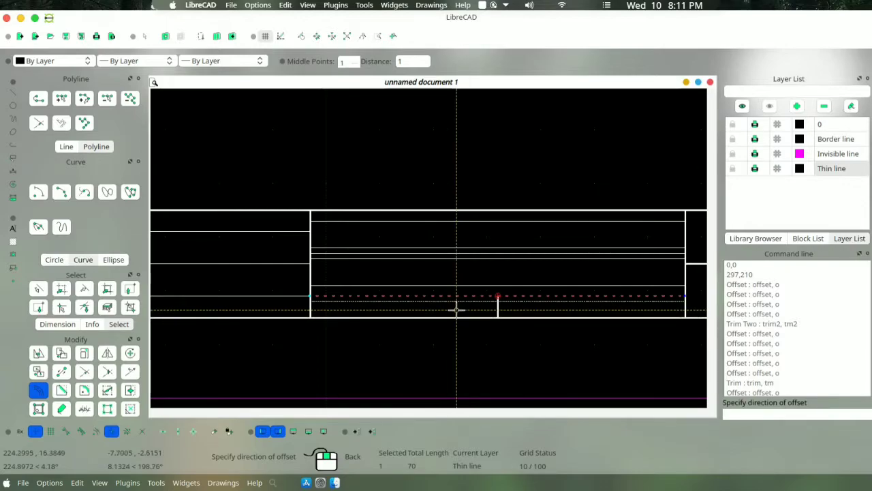
{"action": "key", "text": "Delete"}
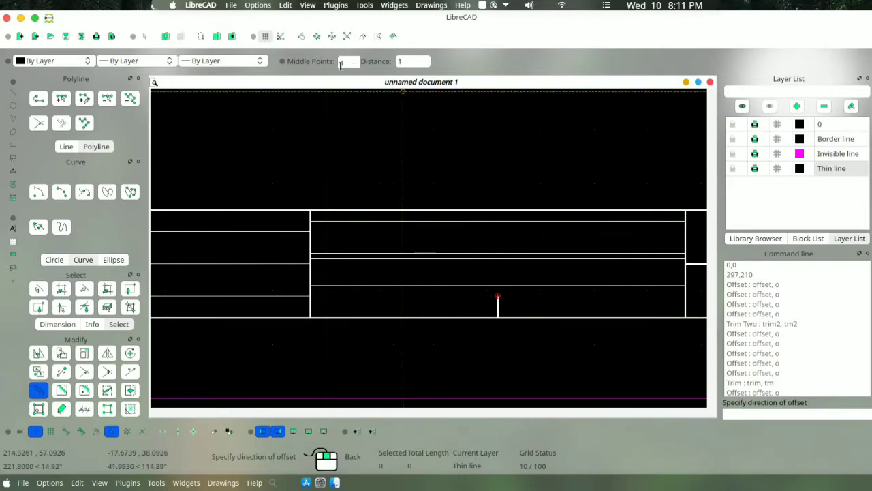
{"action": "key", "text": "BackSpace"}
{"action": "type", "text": "5"}
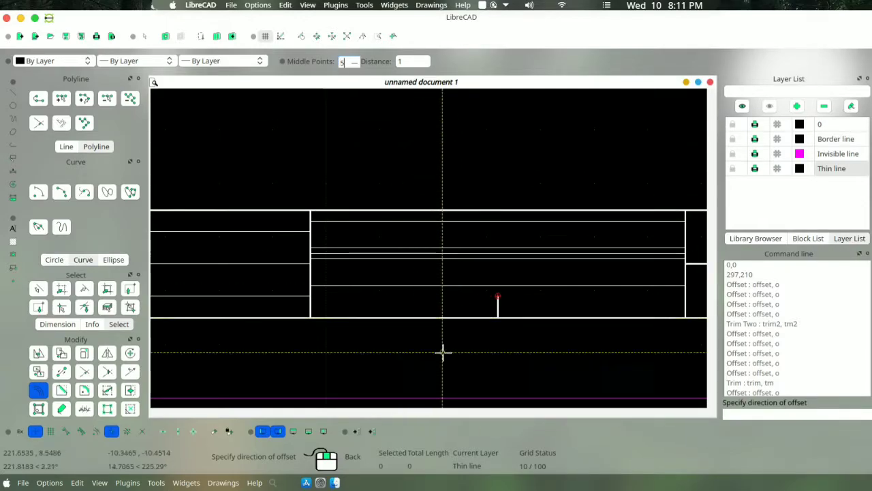
{"action": "right_click", "coordinate": [471, 306]}
{"action": "left_click", "coordinate": [164, 35]}
{"action": "right_click", "coordinate": [379, 300]}
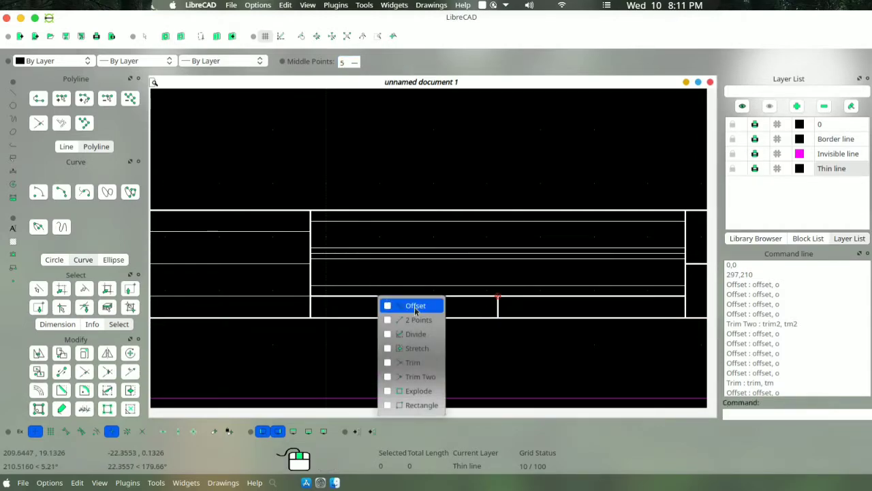
{"action": "left_click", "coordinate": [415, 306]}
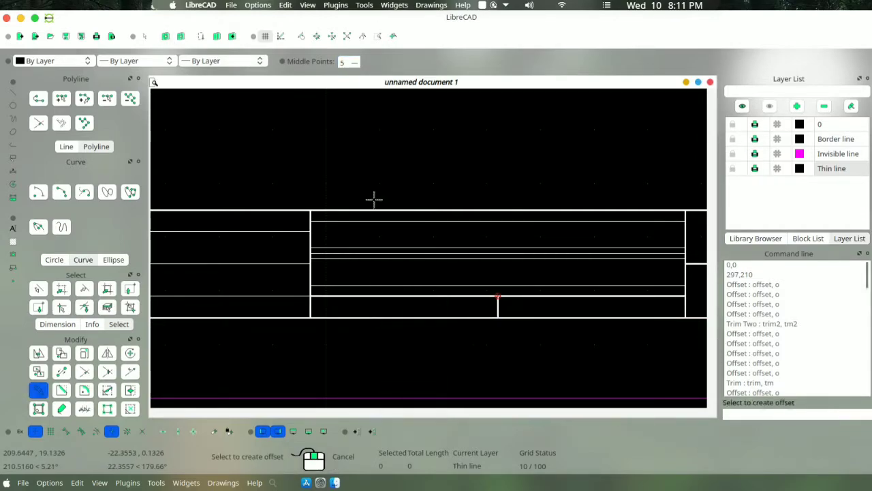
{"action": "left_click", "coordinate": [409, 297]}
{"action": "right_click", "coordinate": [412, 299]}
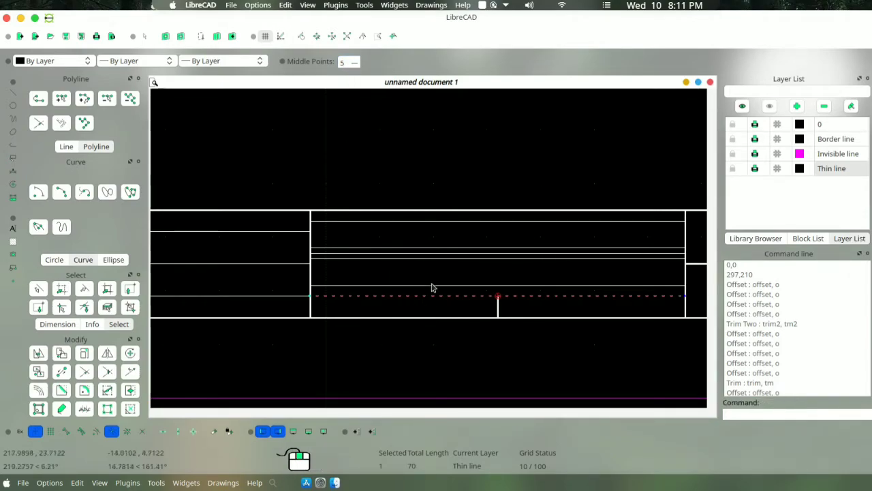
Step: Offset the lower thick line of the middle block downward by 1 on the Thin line layer
{"action": "right_click", "coordinate": [443, 302]}
{"action": "left_click", "coordinate": [468, 306]}
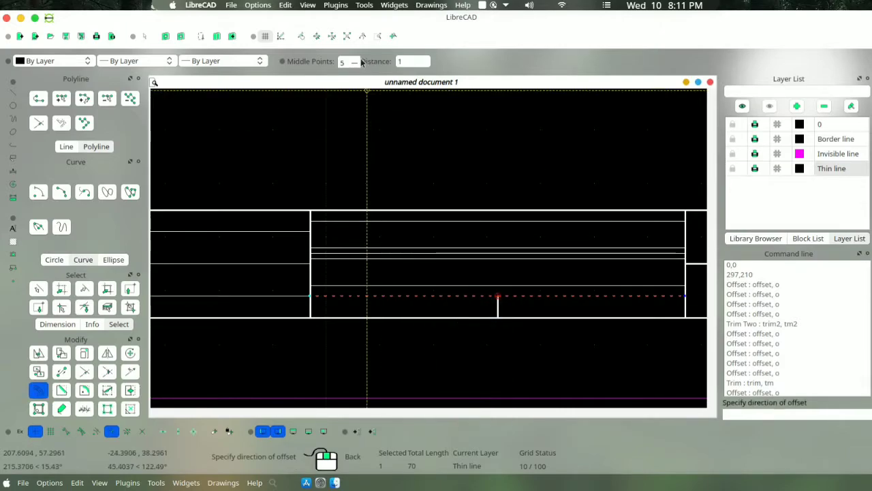
{"action": "key", "text": "BackSpace"}
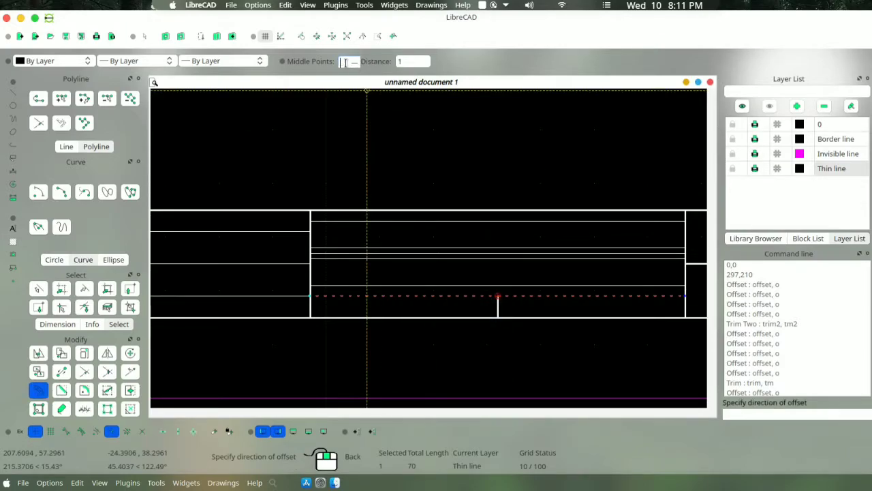
{"action": "left_click", "coordinate": [480, 311]}
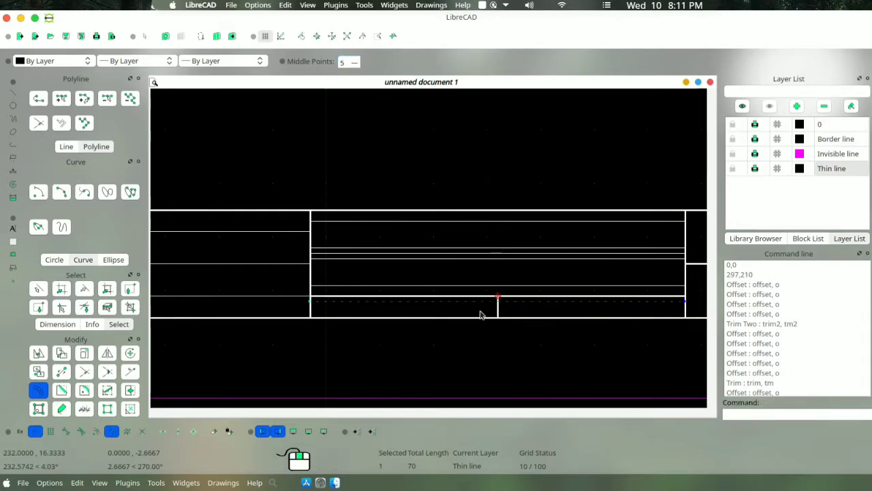
{"action": "key", "text": "Escape"}
Step: Turn off Snap Middle and offset the middle block's bottom segment upward by .5 on the Thin line layer
{"action": "left_click", "coordinate": [113, 432]}
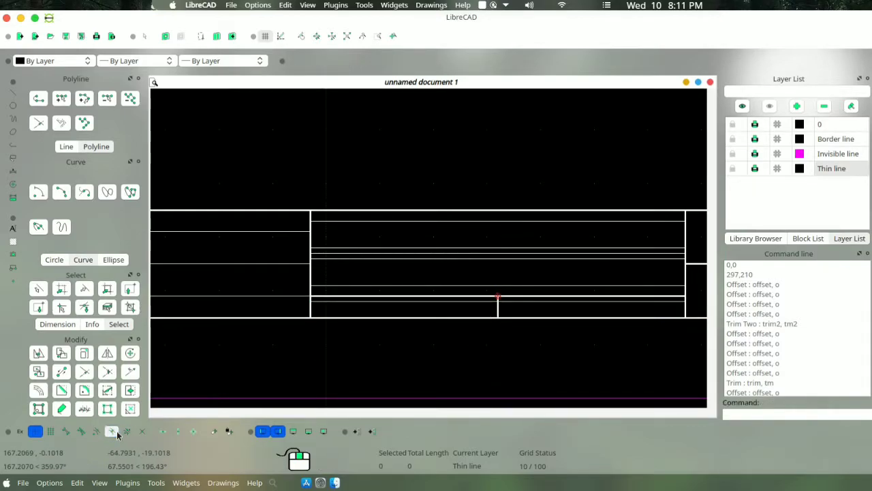
{"action": "left_click", "coordinate": [433, 318]}
{"action": "right_click", "coordinate": [433, 321]}
{"action": "left_click", "coordinate": [454, 335]}
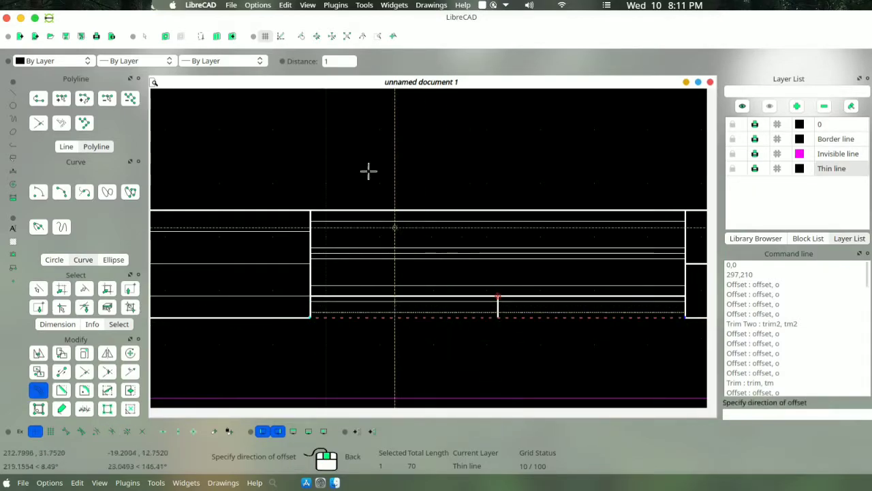
{"action": "left_click", "coordinate": [339, 61]}
{"action": "type", "text": ".5"}
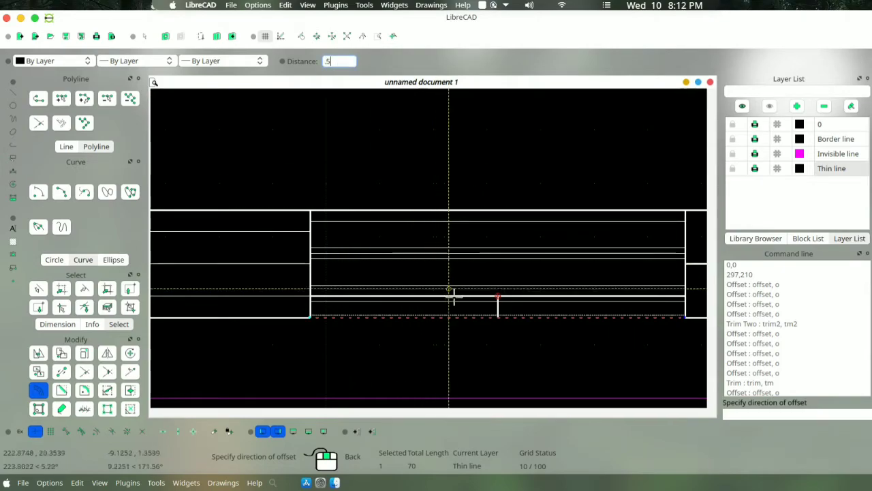
{"action": "left_click", "coordinate": [466, 312]}
Step: Delete the thin line just below the lower thick line and offset that thick line downward by .5 instead
{"action": "left_click", "coordinate": [464, 304]}
{"action": "left_click", "coordinate": [465, 304]}
{"action": "key", "text": "Escape"}
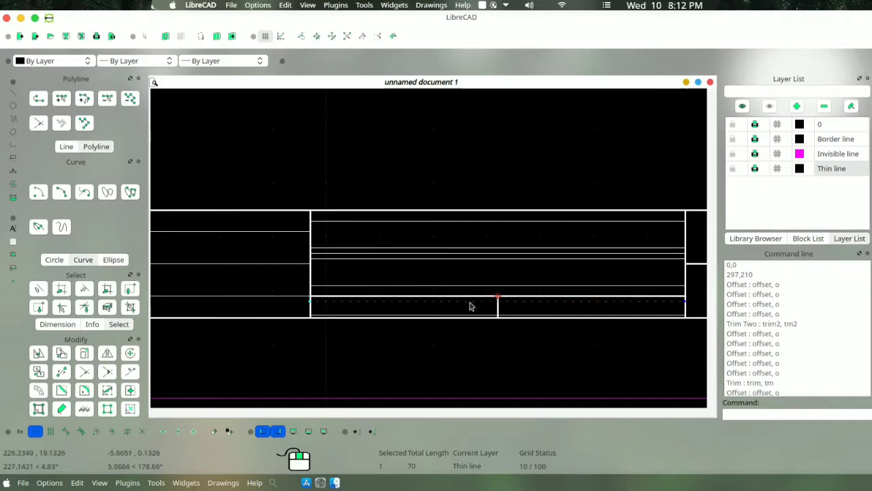
{"action": "left_click", "coordinate": [432, 297]}
{"action": "right_click", "coordinate": [435, 300]}
{"action": "left_click", "coordinate": [455, 305]}
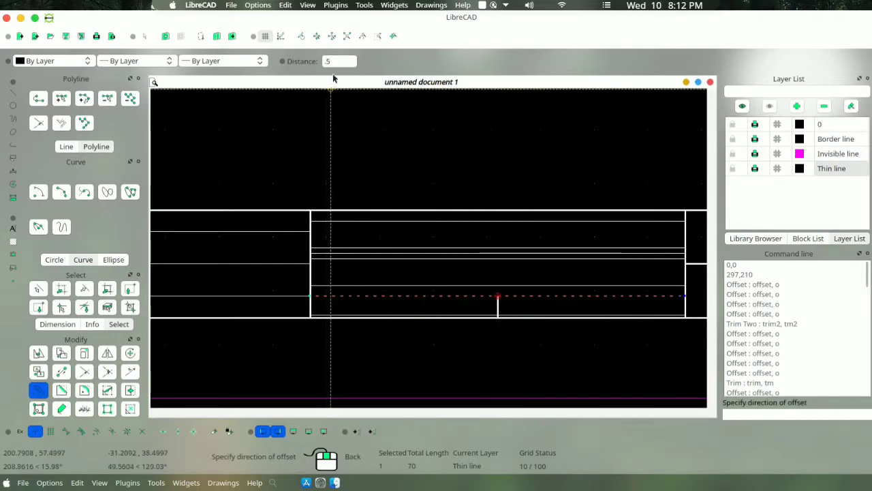
{"action": "left_click", "coordinate": [422, 307]}
Step: Delete the short thick horizontal line across the title strip's rightmost cell
{"action": "scroll", "coordinate": [423, 312], "scroll_direction": "up", "scroll_amount": 1}
{"action": "scroll", "coordinate": [423, 310], "scroll_direction": "up", "scroll_amount": 2}
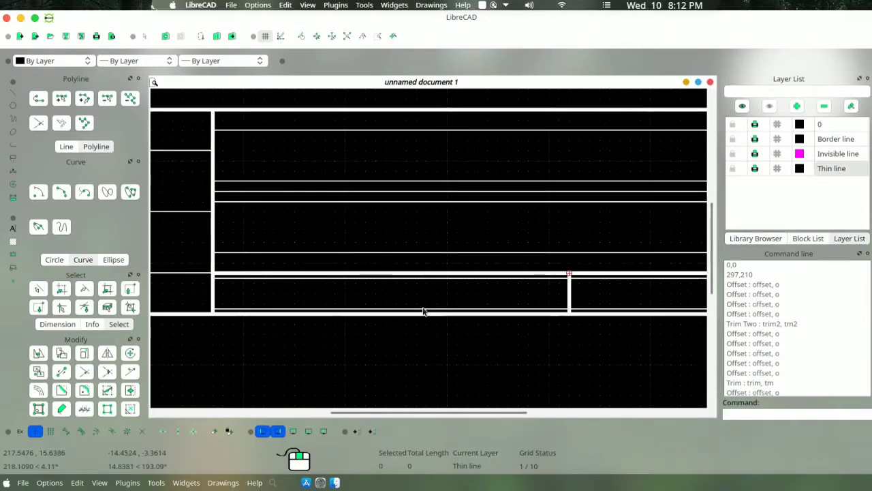
{"action": "scroll", "coordinate": [424, 308], "scroll_direction": "down", "scroll_amount": 4}
{"action": "left_click", "coordinate": [609, 250]}
{"action": "key", "text": "Delete"}
Step: Offset the rightmost cell's top segment downward by 5 on the Thin line layer
{"action": "left_click", "coordinate": [616, 213]}
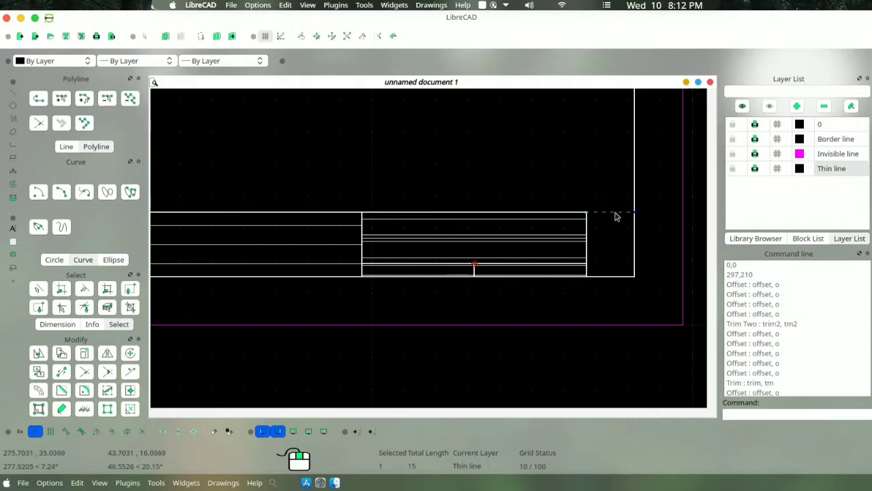
{"action": "right_click", "coordinate": [615, 213]}
{"action": "left_click", "coordinate": [634, 222]}
{"action": "left_click", "coordinate": [345, 60]}
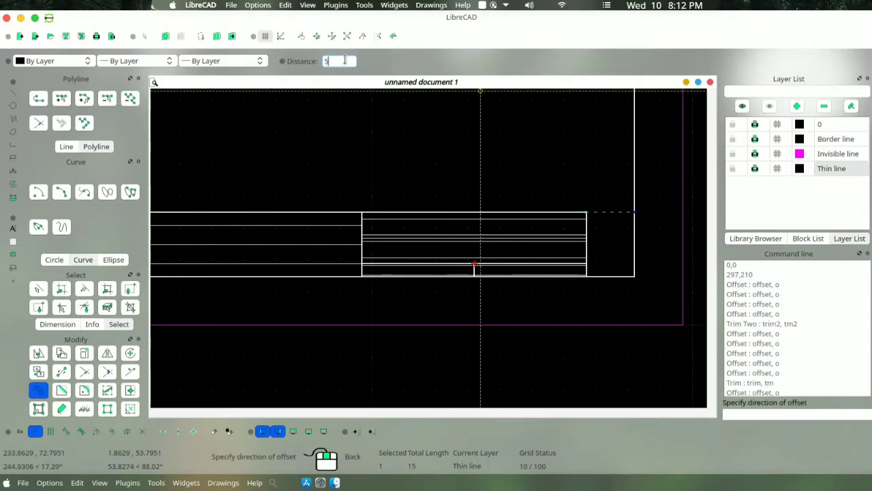
{"action": "left_click", "coordinate": [613, 243]}
{"action": "scroll", "coordinate": [612, 247], "scroll_direction": "up", "scroll_amount": 3}
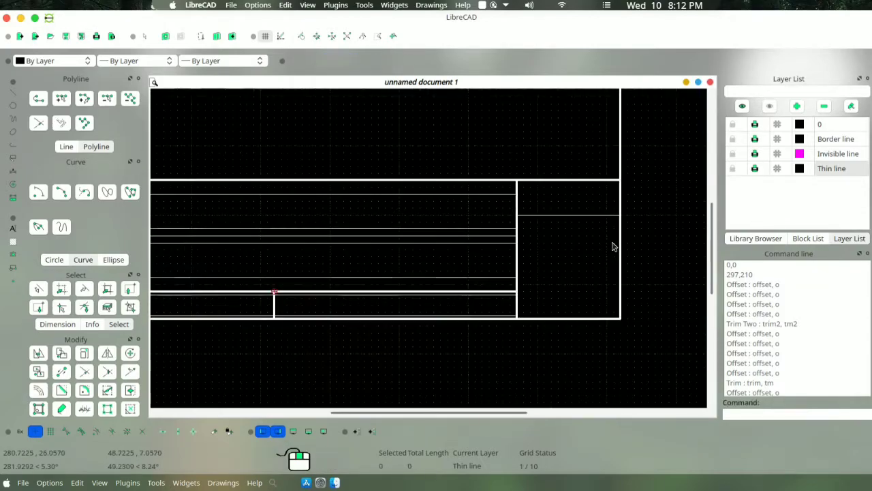
{"action": "scroll", "coordinate": [611, 247], "scroll_direction": "up", "scroll_amount": 1}
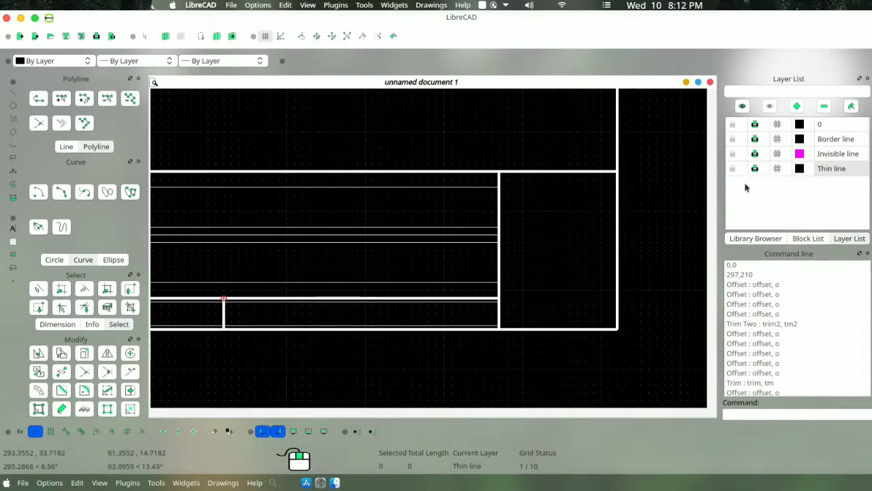
Step: Make Border line the current layer and offset the rightmost cell's top segment downward by 5
{"action": "left_click", "coordinate": [831, 140]}
{"action": "left_click", "coordinate": [537, 172]}
{"action": "right_click", "coordinate": [538, 173]}
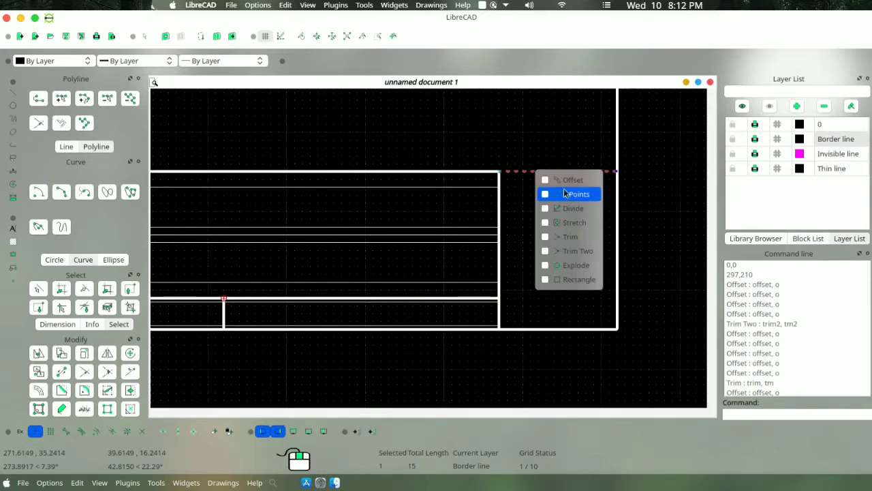
{"action": "left_click", "coordinate": [565, 194]}
{"action": "left_click", "coordinate": [575, 244]}
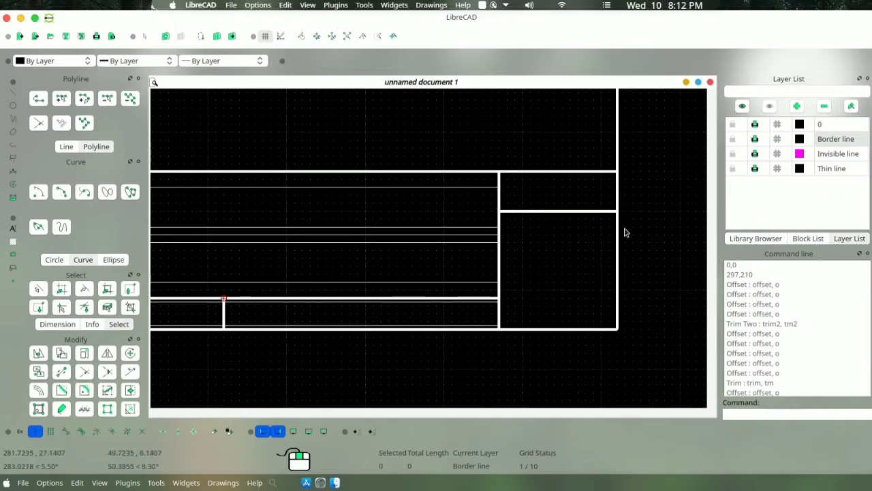
Step: Make Thin line the current layer and offset the rightmost cell's top segment downward by 1
{"action": "left_click", "coordinate": [831, 168]}
{"action": "left_click", "coordinate": [578, 172]}
{"action": "right_click", "coordinate": [579, 171]}
{"action": "left_click", "coordinate": [594, 183]}
{"action": "left_click", "coordinate": [344, 61]}
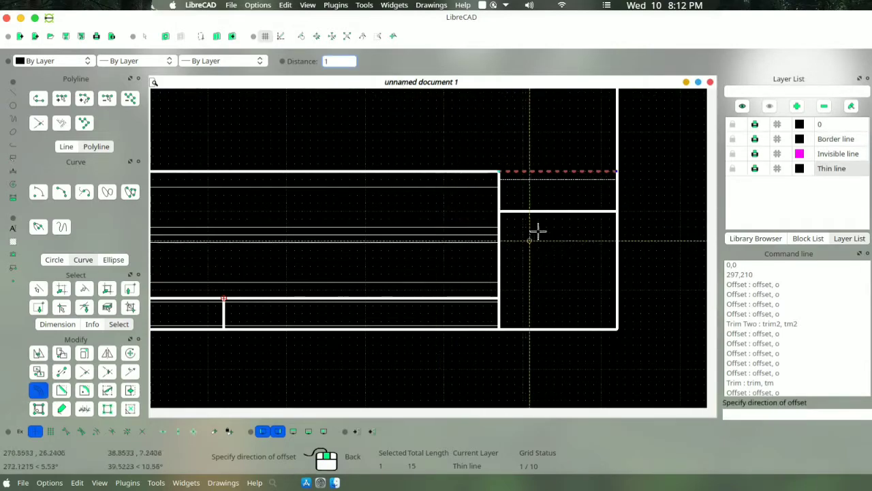
{"action": "left_click", "coordinate": [545, 196]}
Step: Offset the rightmost cell's thick dividing line upward by 1 on the Thin line layer
{"action": "left_click", "coordinate": [552, 213]}
{"action": "right_click", "coordinate": [552, 213]}
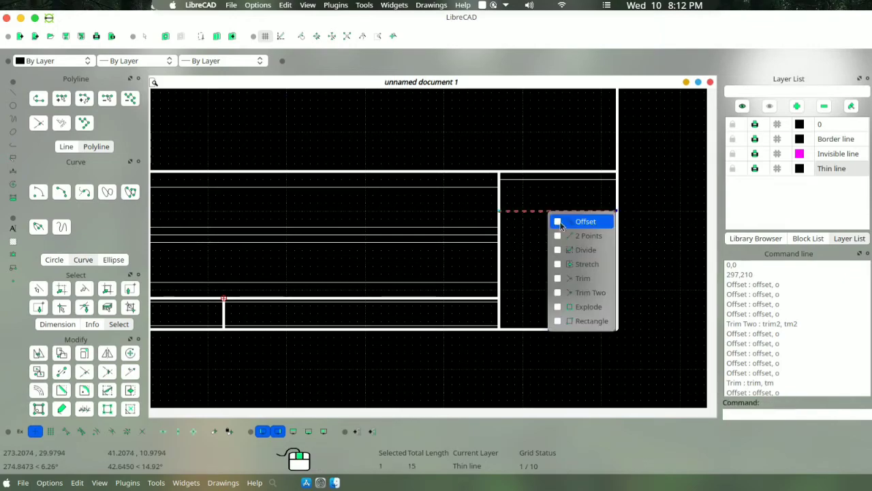
{"action": "left_click", "coordinate": [573, 220]}
{"action": "left_click", "coordinate": [564, 199]}
Step: Examine the divided title strip from its rightmost cell across to its leftmost block
{"action": "scroll", "coordinate": [515, 247], "scroll_direction": "down", "scroll_amount": 17}
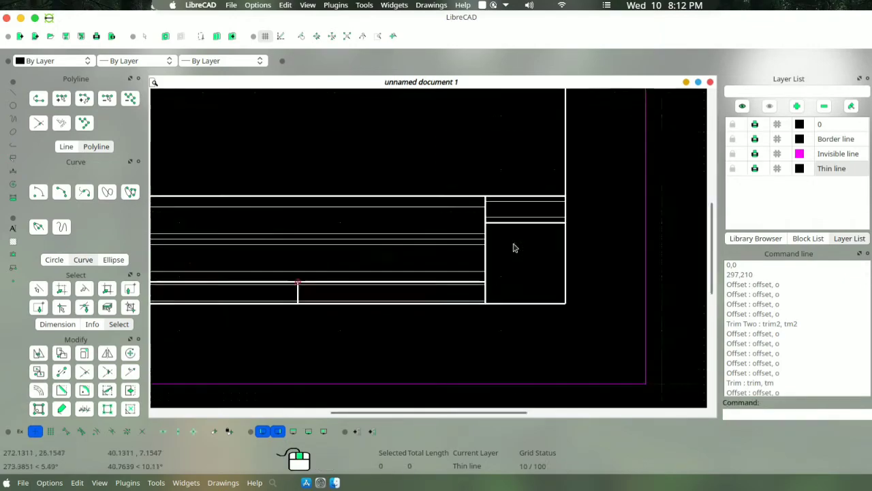
{"action": "scroll", "coordinate": [266, 211], "scroll_direction": "up", "scroll_amount": 5}
{"action": "scroll", "coordinate": [345, 143], "scroll_direction": "down", "scroll_amount": 3}
{"action": "scroll", "coordinate": [399, 283], "scroll_direction": "up", "scroll_amount": 2}
{"action": "scroll", "coordinate": [403, 243], "scroll_direction": "down", "scroll_amount": 1}
{"action": "scroll", "coordinate": [407, 211], "scroll_direction": "up", "scroll_amount": 1}
{"action": "scroll", "coordinate": [369, 273], "scroll_direction": "up", "scroll_amount": 1}
{"action": "scroll", "coordinate": [302, 307], "scroll_direction": "down", "scroll_amount": 1}
{"action": "scroll", "coordinate": [303, 337], "scroll_direction": "up", "scroll_amount": 3}
{"action": "scroll", "coordinate": [294, 292], "scroll_direction": "up", "scroll_amount": 3}
{"action": "scroll", "coordinate": [228, 279], "scroll_direction": "down", "scroll_amount": 1}
{"action": "scroll", "coordinate": [366, 286], "scroll_direction": "up", "scroll_amount": 3}
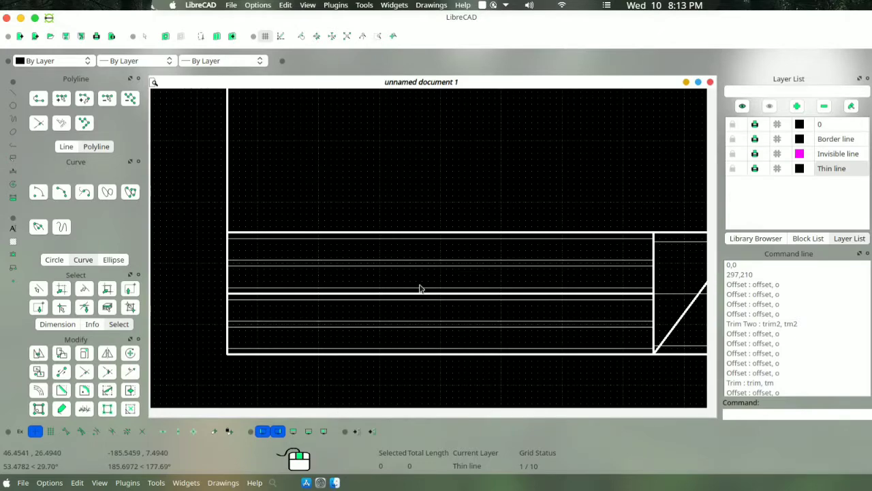
Step: Add a layer named Text with Black / White color, 0.00mm width and Continuous line type
{"action": "left_click", "coordinate": [797, 106]}
{"action": "type", "text": "Text"}
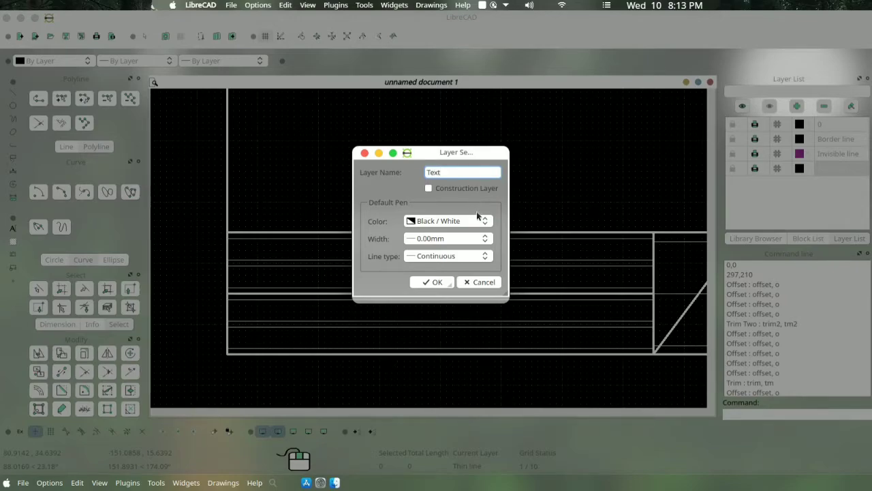
{"action": "left_click", "coordinate": [479, 238]}
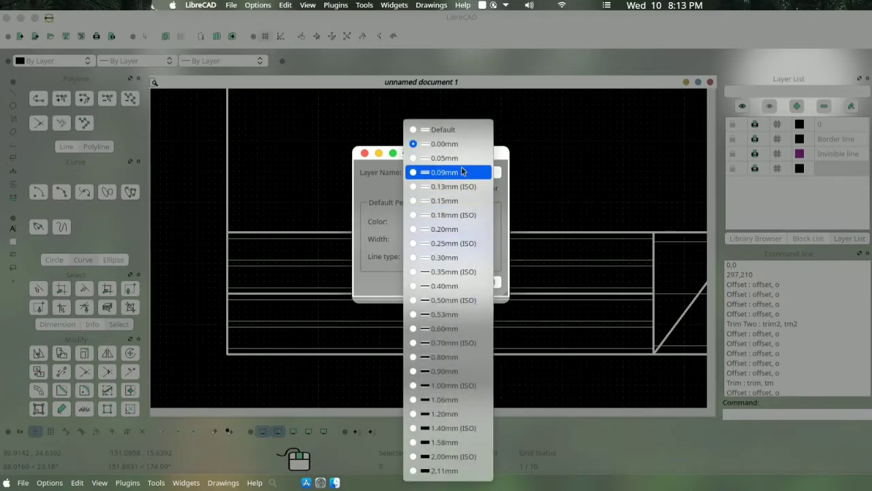
{"action": "left_click", "coordinate": [545, 243]}
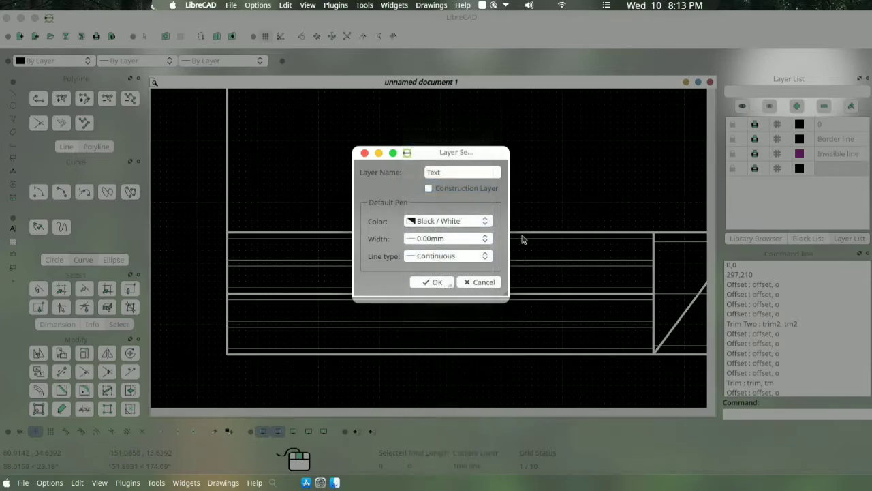
{"action": "left_click", "coordinate": [436, 281]}
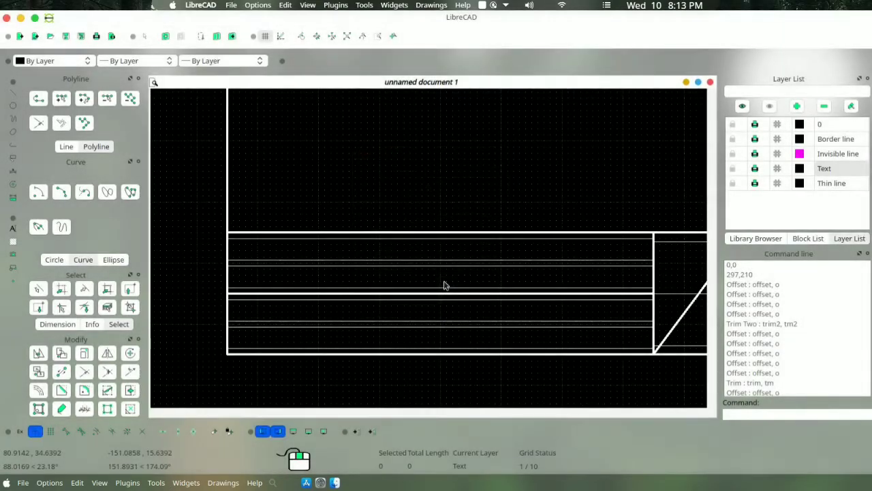
Step: Start a multiline text in the iso font containing the drafter's full name
{"action": "left_click", "coordinate": [13, 228]}
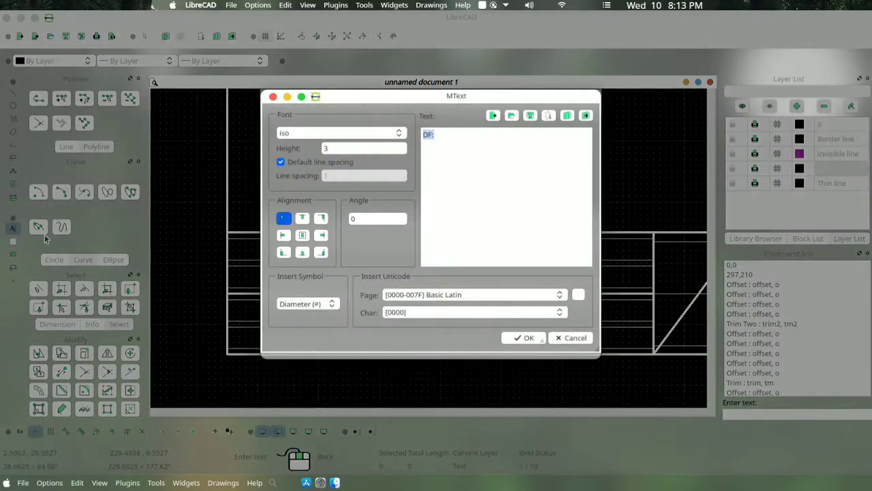
{"action": "left_click", "coordinate": [300, 131]}
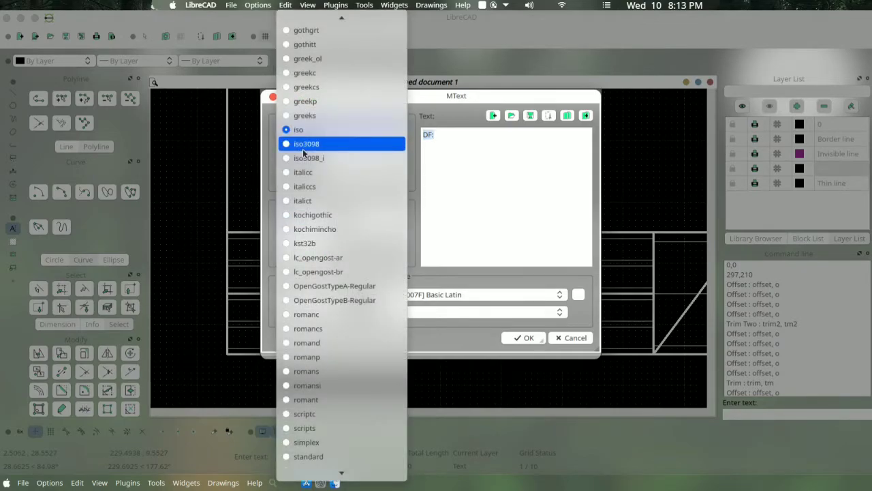
{"action": "scroll", "coordinate": [303, 151], "scroll_direction": "down", "scroll_amount": 3}
{"action": "scroll", "coordinate": [298, 150], "scroll_direction": "up", "scroll_amount": 5}
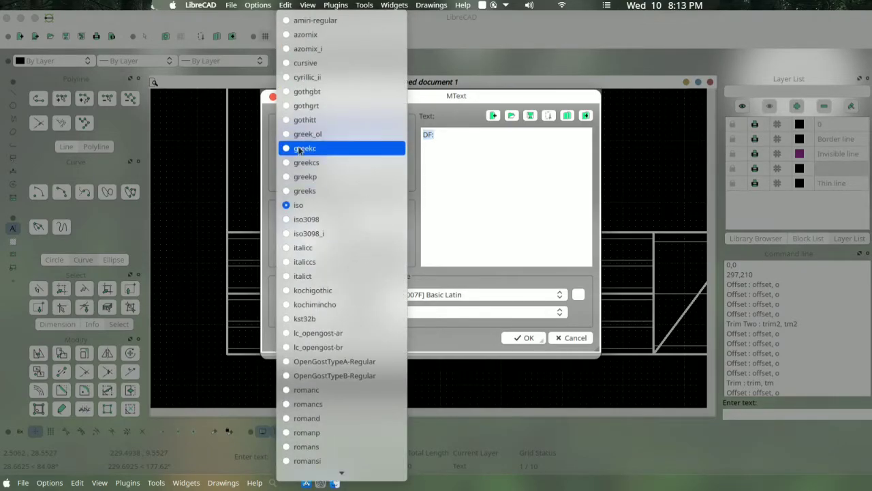
{"action": "scroll", "coordinate": [312, 148], "scroll_direction": "down", "scroll_amount": 5}
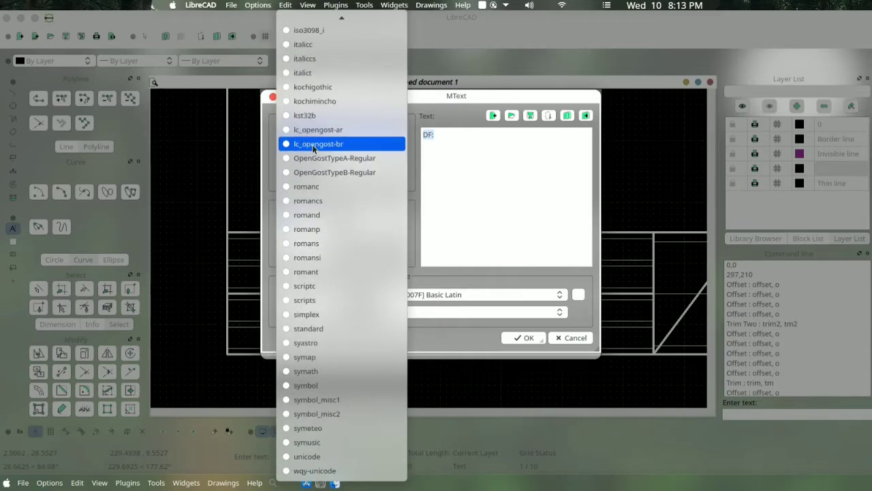
{"action": "scroll", "coordinate": [312, 144], "scroll_direction": "up", "scroll_amount": 5}
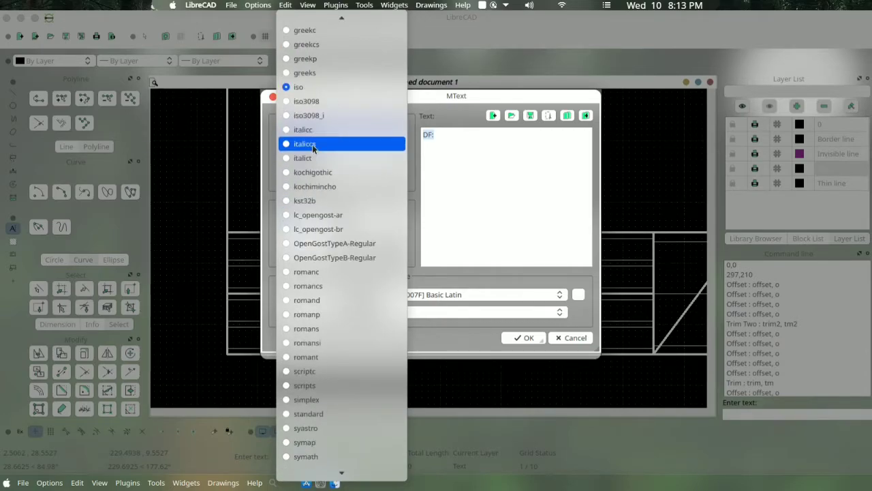
{"action": "left_click", "coordinate": [455, 31]}
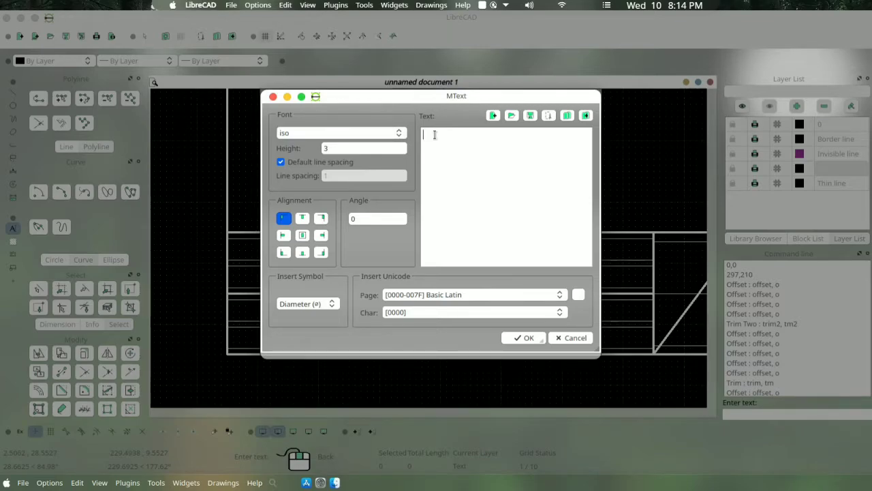
{"action": "type", "text": "OG"}
{"action": "type", "text": "lver"}
{"action": "left_click", "coordinate": [525, 337]}
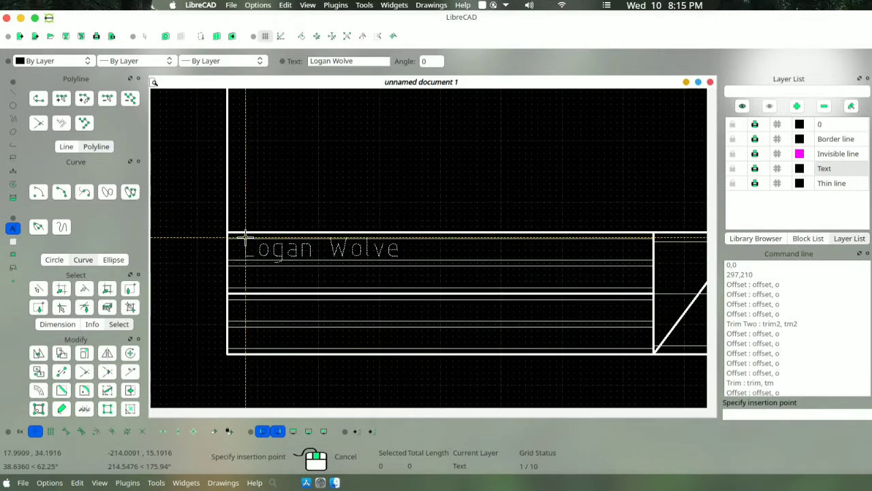
Step: Set the name text's height to 2 and place it centred in the leftmost block's first row, at about 42, 33.4
{"action": "right_click", "coordinate": [245, 237]}
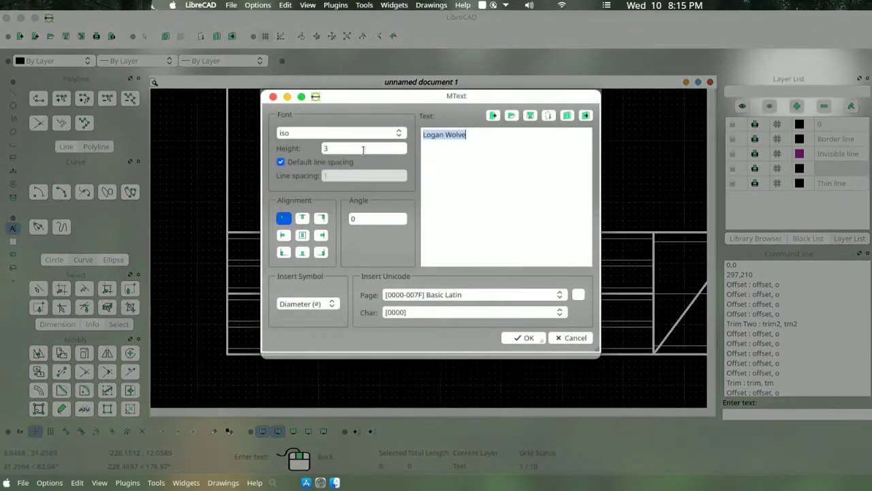
{"action": "left_click", "coordinate": [363, 149]}
{"action": "key", "text": "BackSpace"}
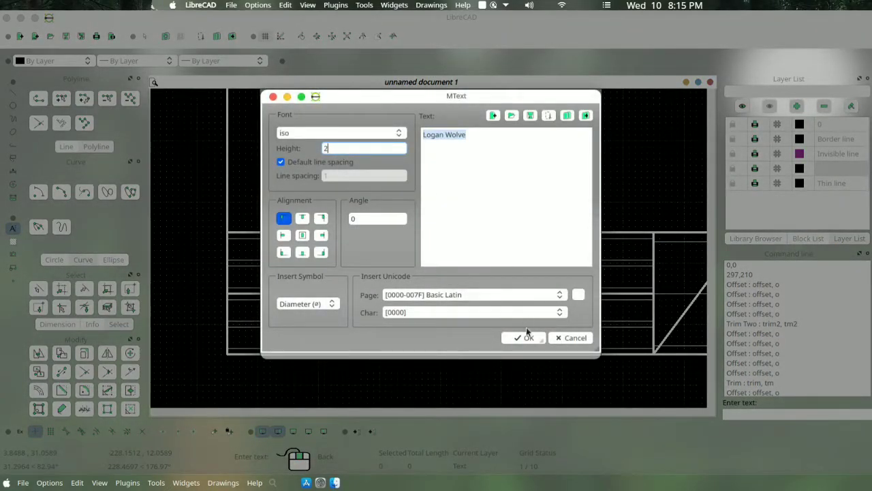
{"action": "left_click", "coordinate": [526, 335]}
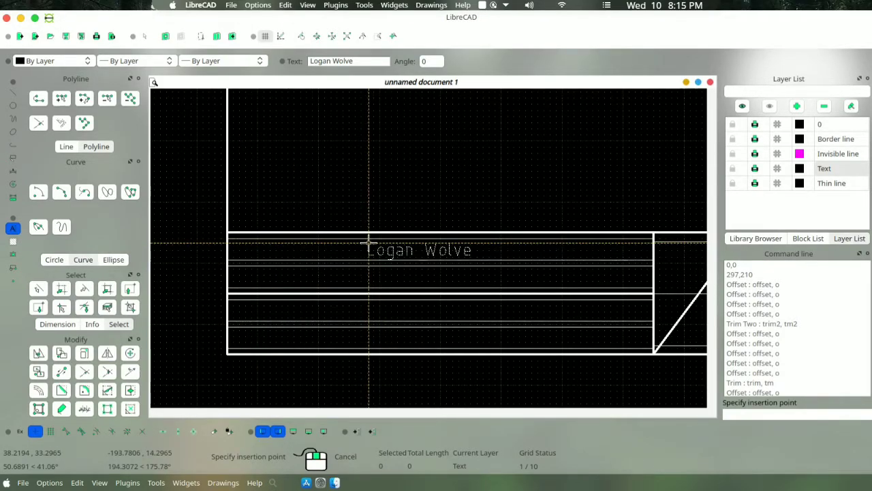
{"action": "left_click", "coordinate": [112, 430]}
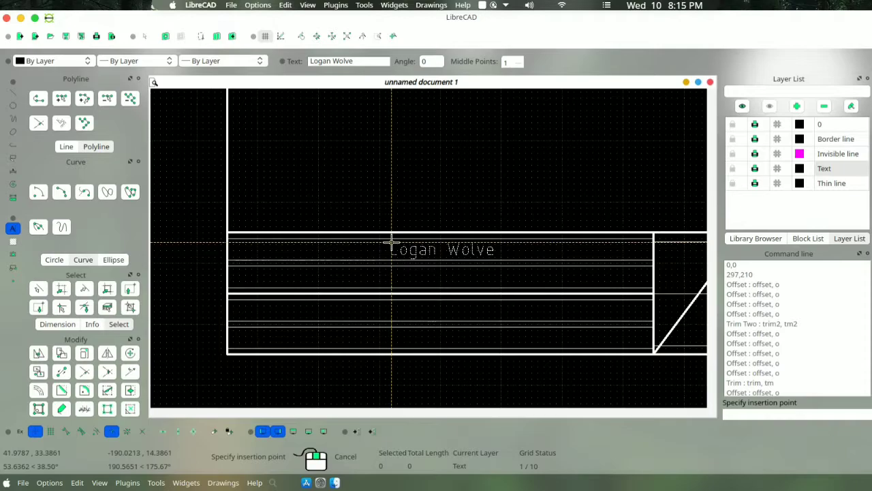
{"action": "left_click", "coordinate": [392, 240]}
{"action": "right_click", "coordinate": [379, 264]}
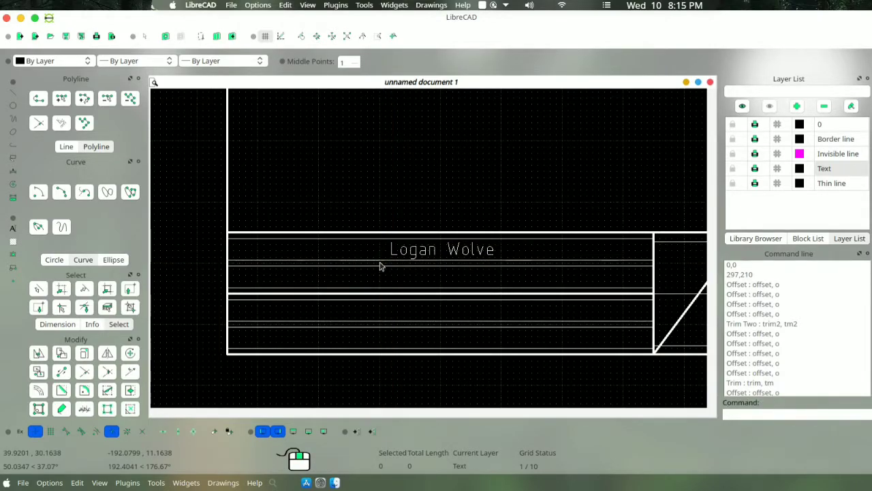
{"action": "left_click", "coordinate": [112, 431]}
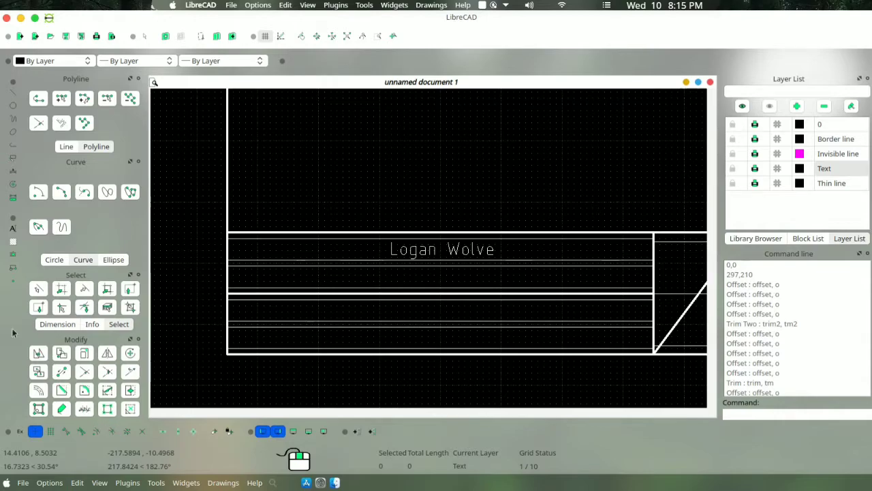
Step: Add the text "Electrical Engineering" centred in the leftmost block's second row, inserted at about 34.7, 29
{"action": "left_click", "coordinate": [12, 230]}
{"action": "key", "text": "BackSpace"}
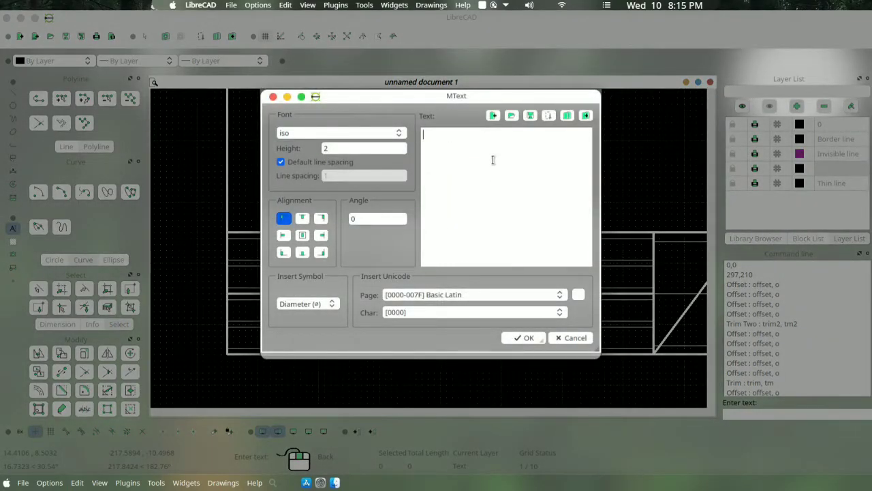
{"action": "type", "text": "Electrical Engineering"}
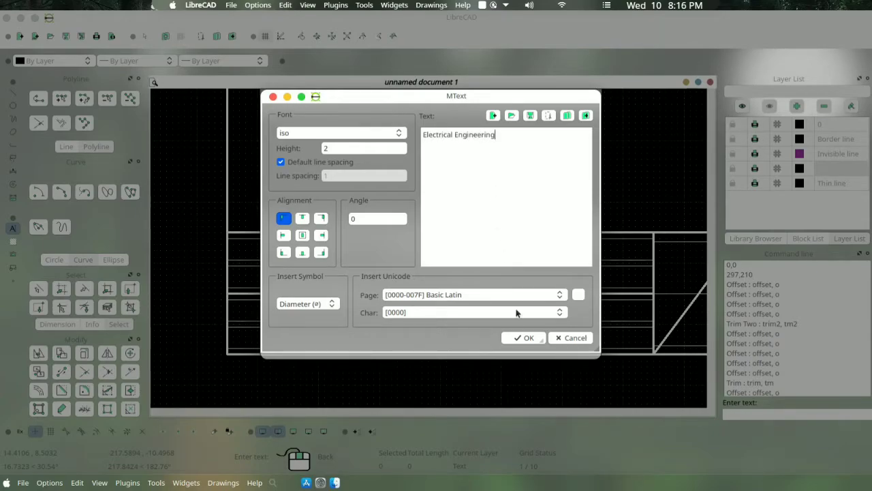
{"action": "left_click", "coordinate": [523, 337]}
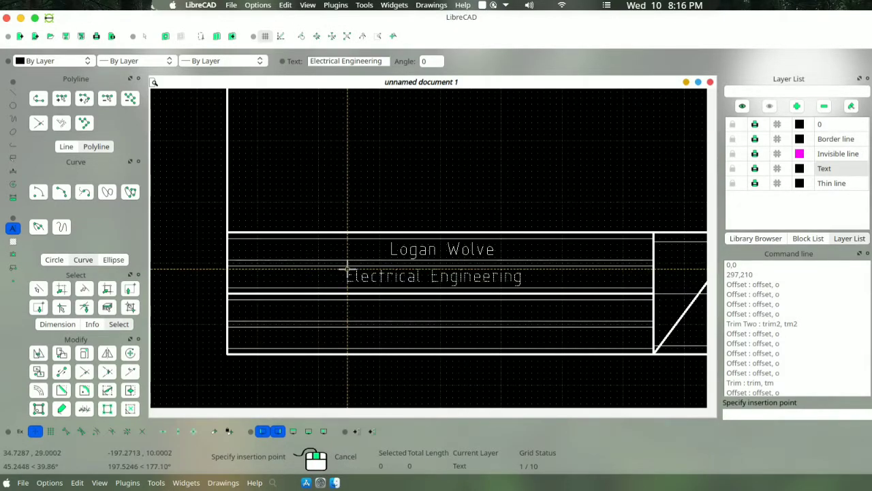
{"action": "left_click", "coordinate": [348, 268]}
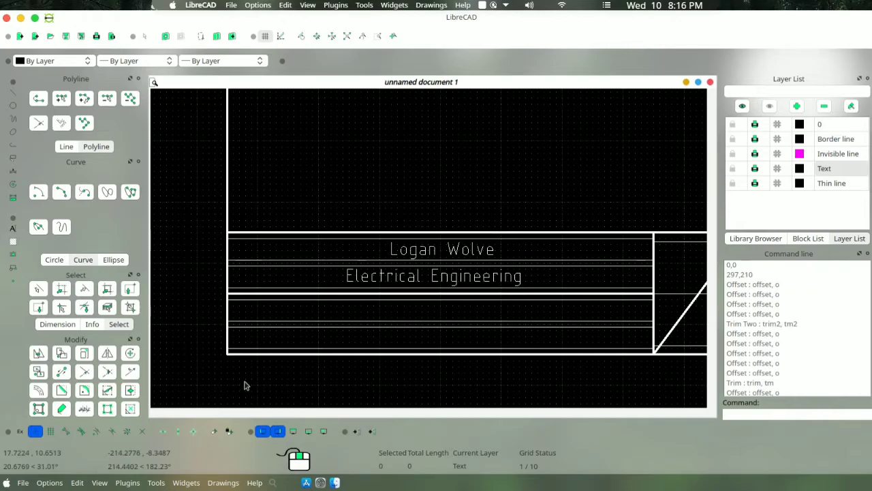
Step: Add the text "Xavier University" centred in the leftmost block's third row, inserted at about 38.7, 23.5
{"action": "left_click", "coordinate": [12, 228]}
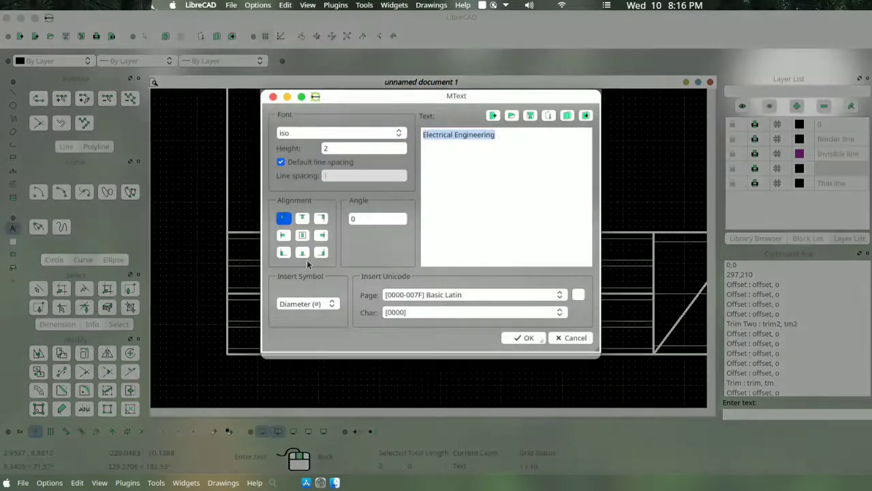
{"action": "key", "text": "BackSpace"}
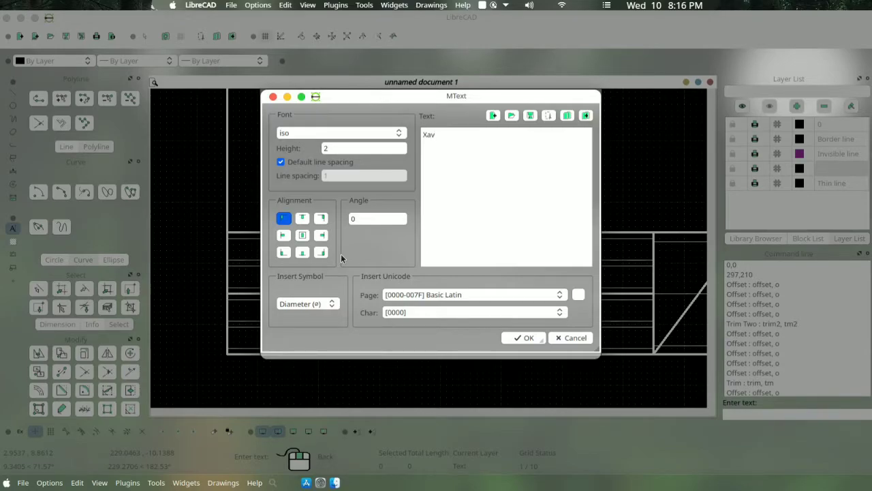
{"action": "type", "text": "Xavier University"}
{"action": "left_click", "coordinate": [532, 343]}
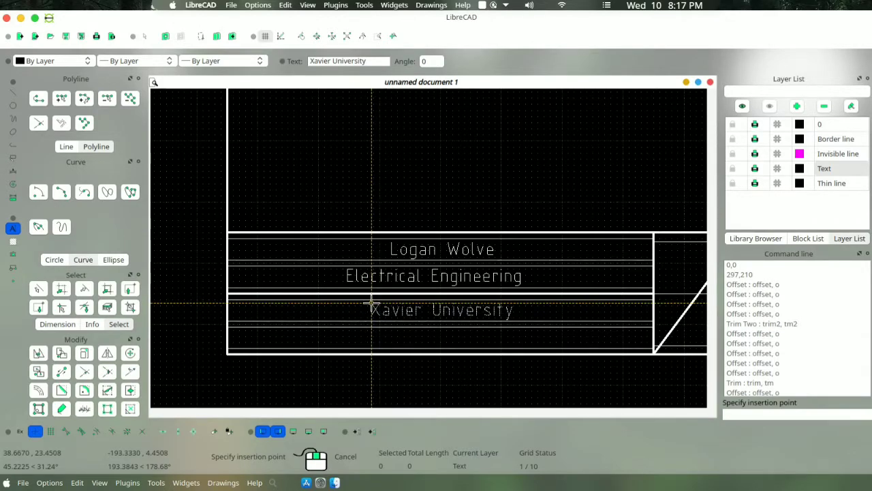
{"action": "left_click", "coordinate": [371, 304]}
{"action": "right_click", "coordinate": [379, 337]}
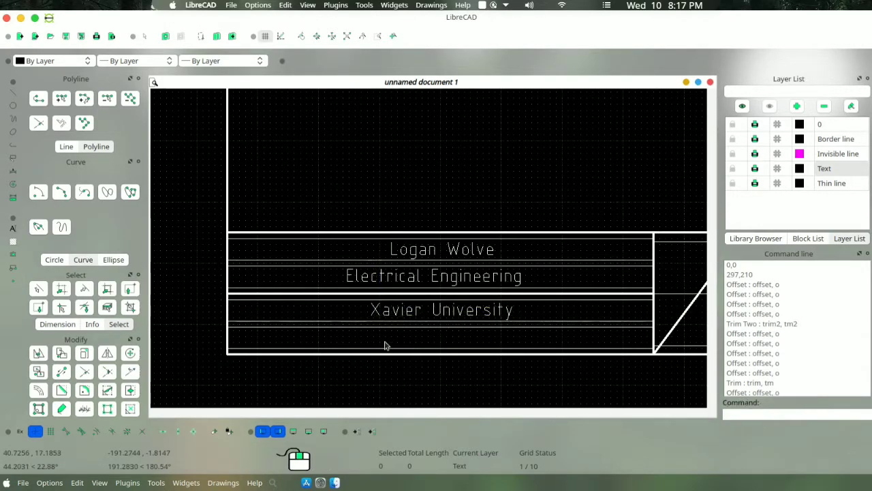
Step: Add the text "Main Campus" centred in the leftmost block's fourth row, inserted at about 42, 18.8
{"action": "left_click", "coordinate": [12, 228]}
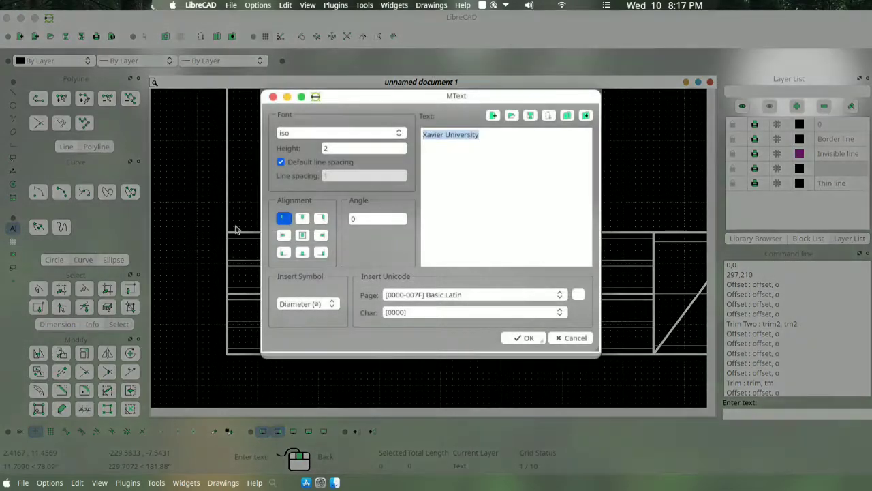
{"action": "type", "text": "Main C"}
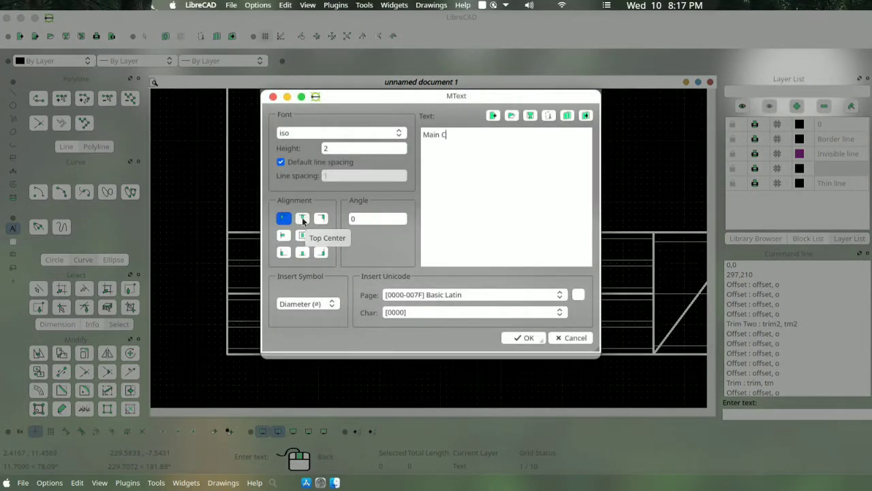
{"action": "type", "text": "ampus"}
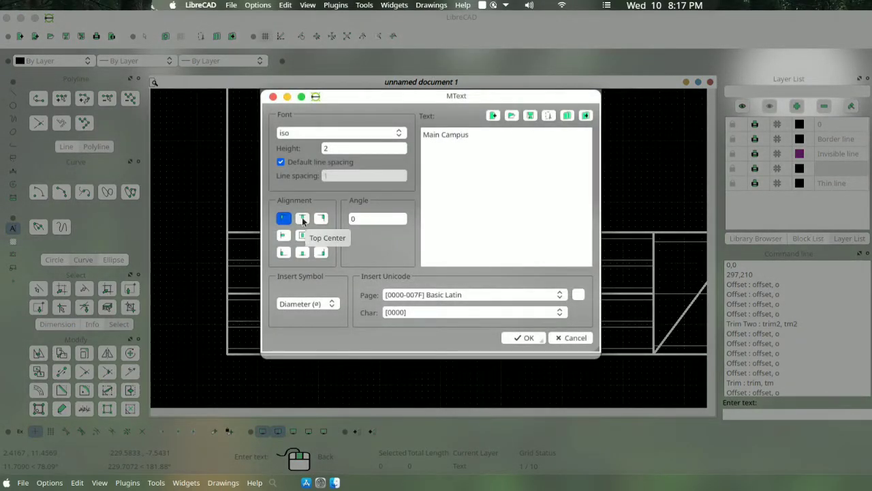
{"action": "left_click", "coordinate": [516, 339]}
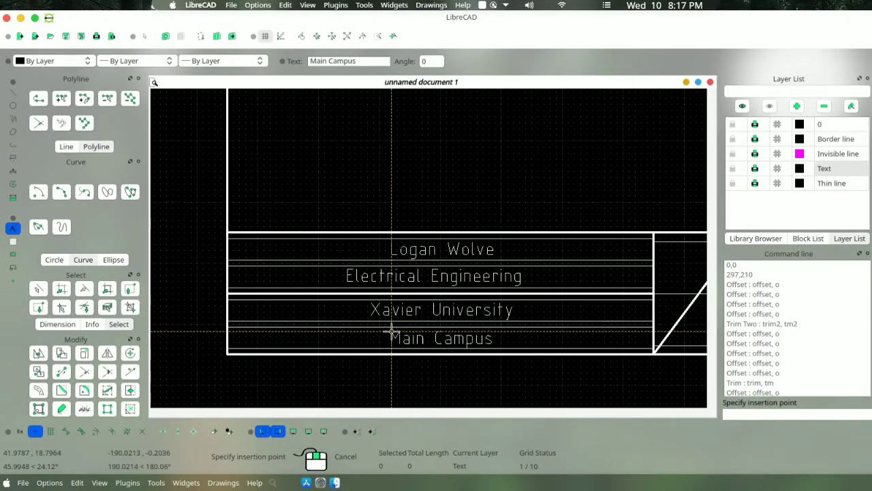
{"action": "left_click", "coordinate": [392, 332]}
Step: Enter the letter "P" as multiline text with height 4 for the diagonally split cell
{"action": "scroll", "coordinate": [473, 321], "scroll_direction": "down", "scroll_amount": 3}
{"action": "scroll", "coordinate": [443, 286], "scroll_direction": "up", "scroll_amount": 5}
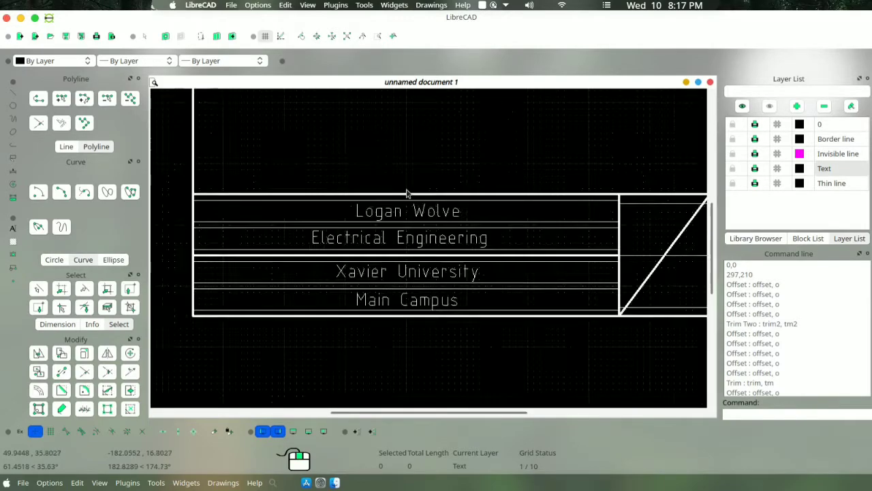
{"action": "scroll", "coordinate": [524, 310], "scroll_direction": "down", "scroll_amount": 3}
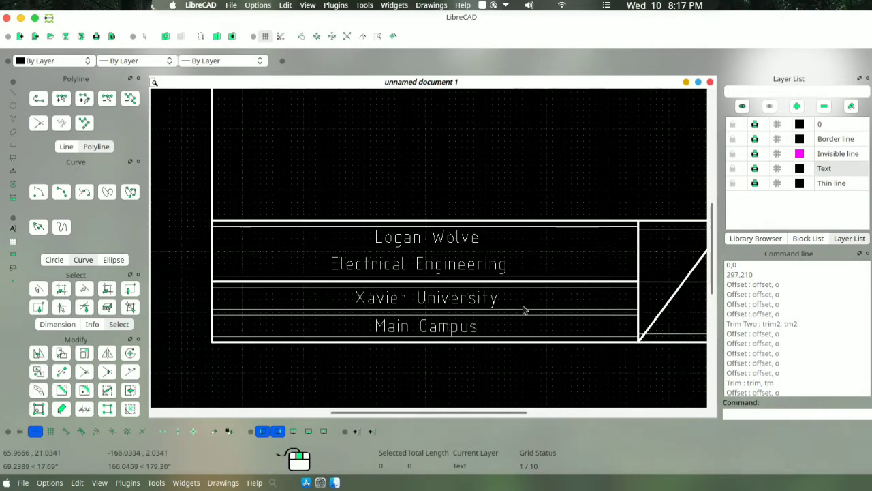
{"action": "scroll", "coordinate": [643, 271], "scroll_direction": "up", "scroll_amount": 2}
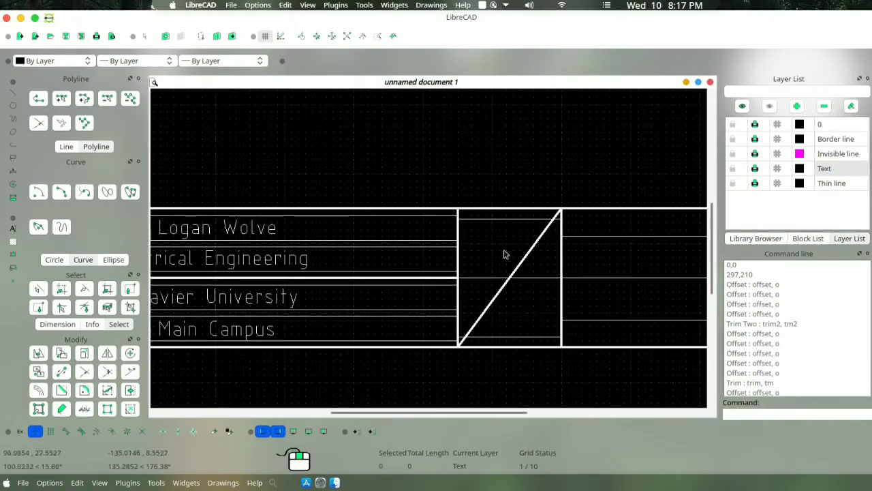
{"action": "left_click", "coordinate": [12, 227]}
{"action": "type", "text": "P"}
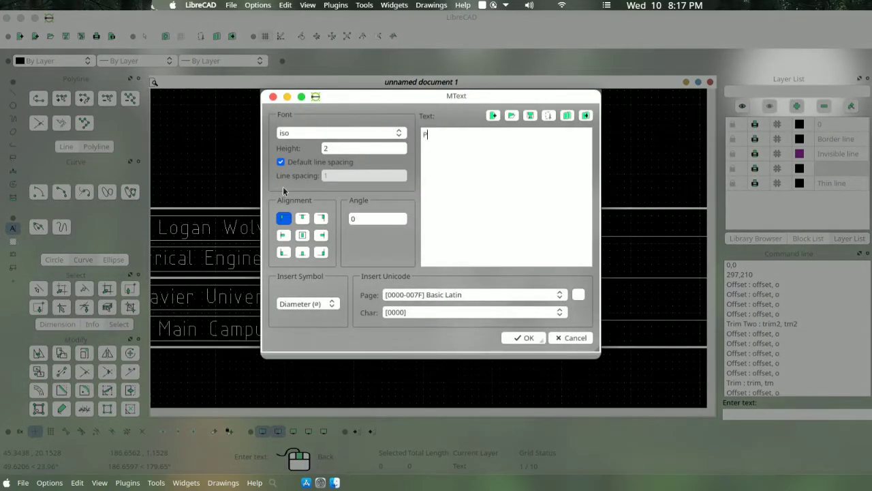
{"action": "left_click", "coordinate": [332, 148]}
{"action": "key", "text": "BackSpace"}
{"action": "type", "text": "4"}
{"action": "left_click", "coordinate": [525, 337]}
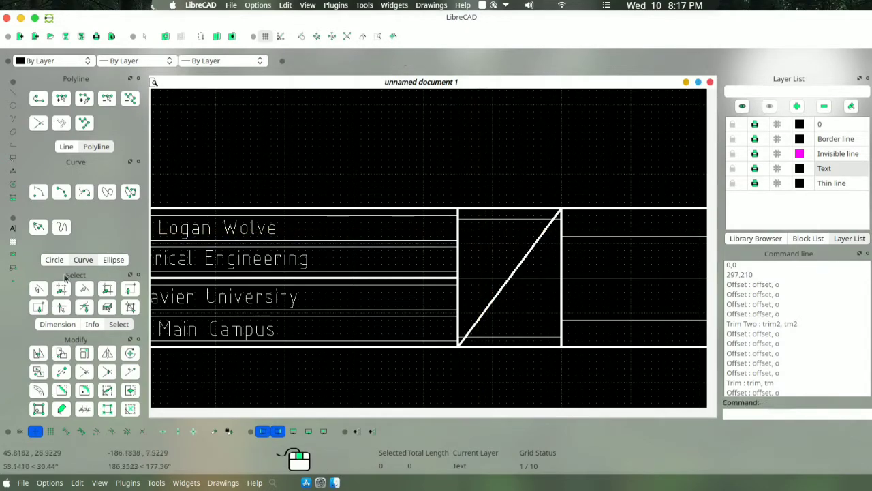
Step: Set the "P" text's height to 5 and place it in the diagonal cell's upper-left half, at about 88, 32
{"action": "left_click", "coordinate": [12, 228]}
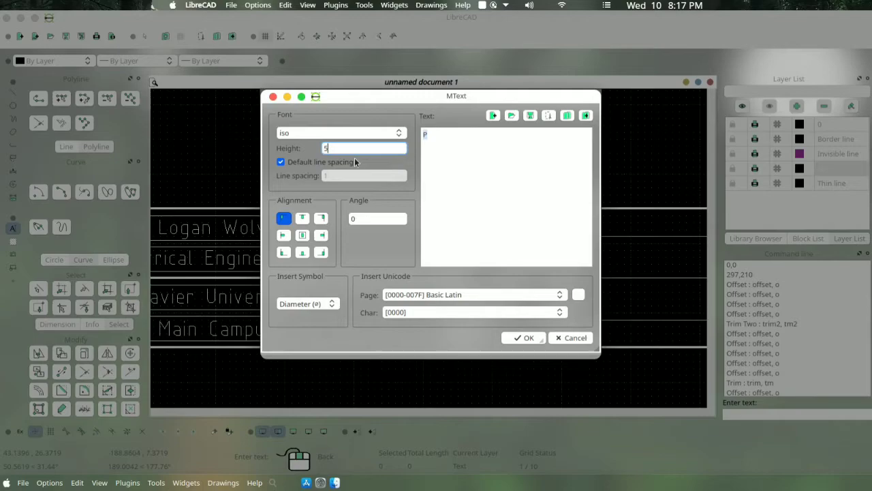
{"action": "left_click", "coordinate": [526, 337]}
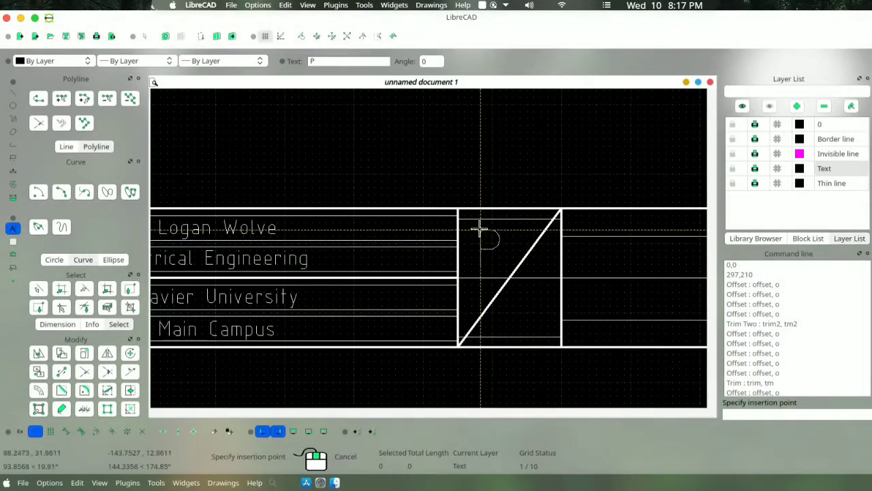
{"action": "left_click", "coordinate": [479, 226]}
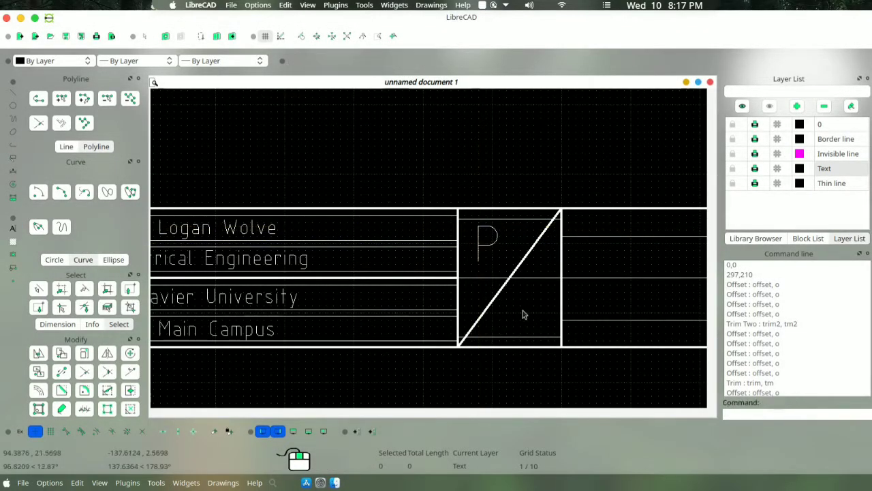
Step: Add the multiline text "1" with height 5 in the diagonal cell's lower-right half
{"action": "left_click", "coordinate": [12, 227]}
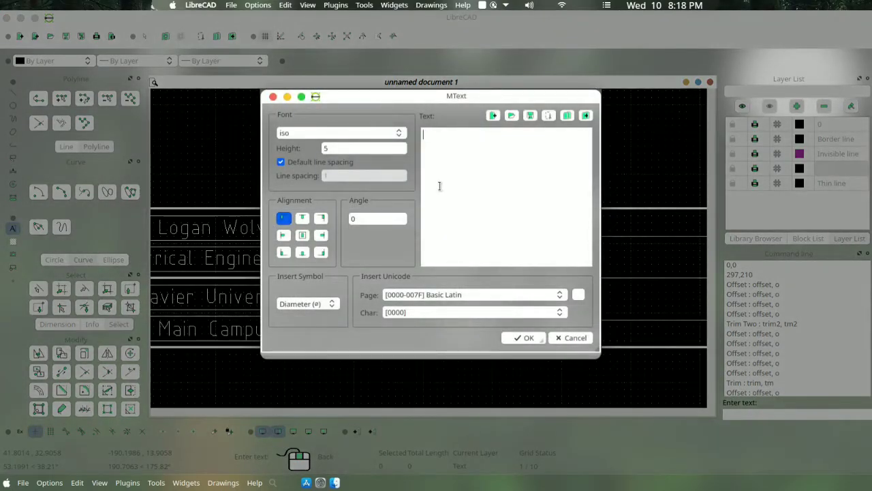
{"action": "left_click", "coordinate": [519, 338]}
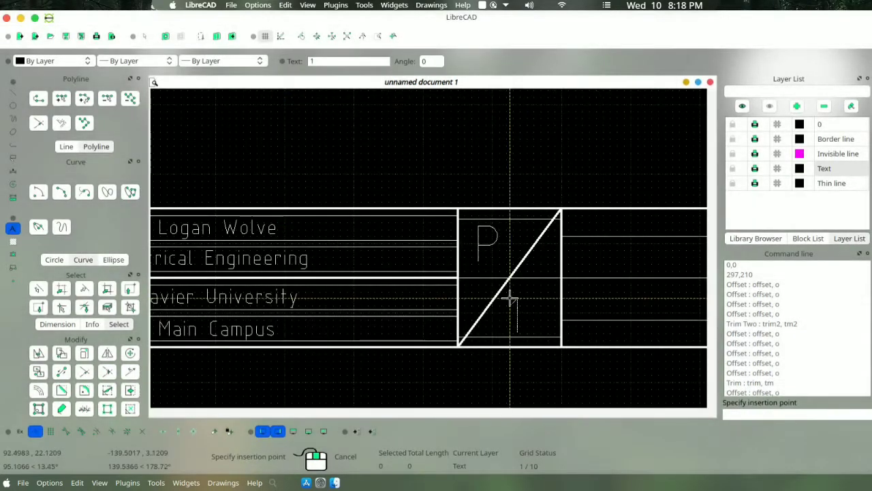
{"action": "scroll", "coordinate": [535, 295], "scroll_direction": "down", "scroll_amount": 3}
{"action": "scroll", "coordinate": [627, 255], "scroll_direction": "up", "scroll_amount": 4}
{"action": "scroll", "coordinate": [622, 254], "scroll_direction": "down", "scroll_amount": 3}
{"action": "scroll", "coordinate": [503, 254], "scroll_direction": "up", "scroll_amount": 3}
{"action": "scroll", "coordinate": [518, 277], "scroll_direction": "right", "scroll_amount": 1}
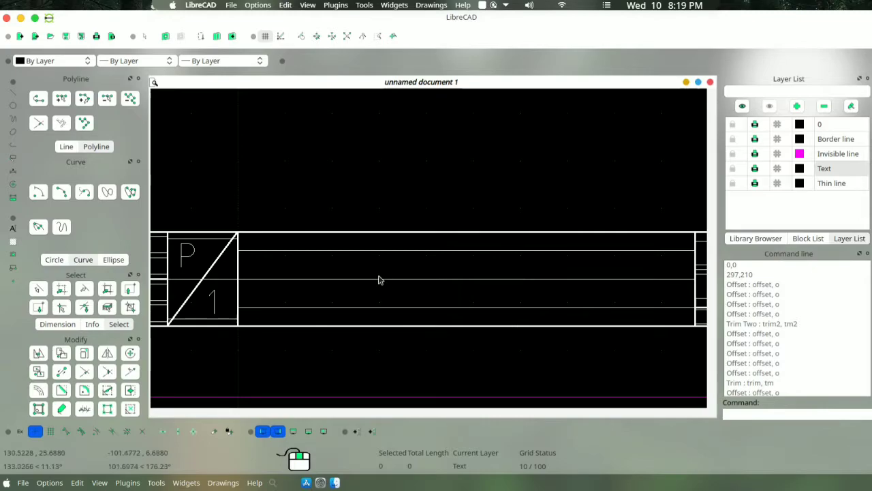
Step: Enter "Title Block" as multiline text with height 6 for the wide cell beside the diagonal cell
{"action": "left_click", "coordinate": [12, 228]}
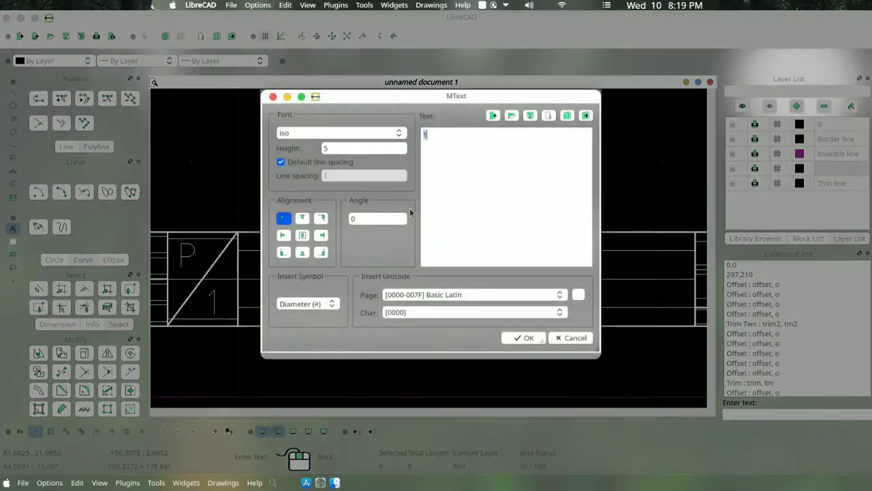
{"action": "type", "text": "Title Block"}
{"action": "left_click", "coordinate": [374, 148]}
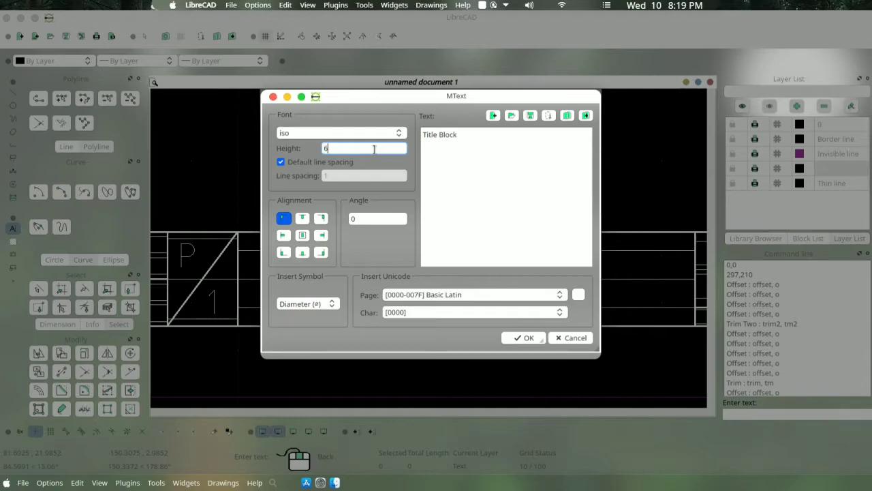
{"action": "left_click", "coordinate": [521, 337]}
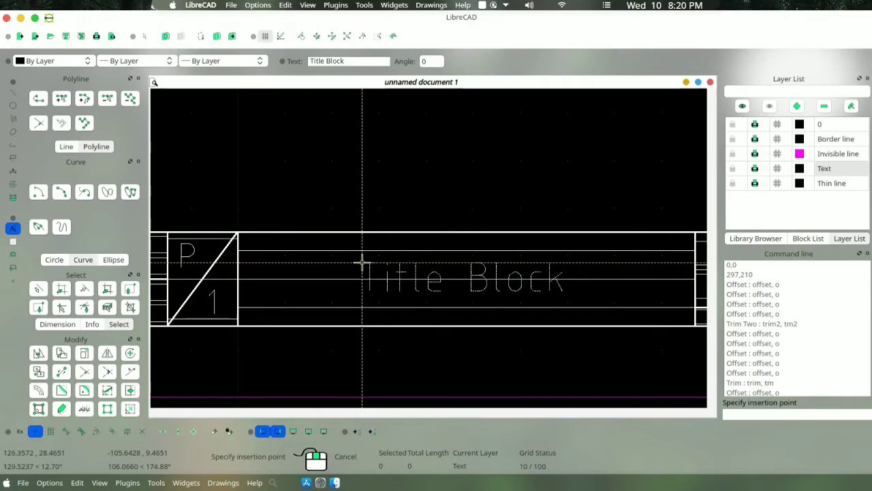
{"action": "right_click", "coordinate": [362, 262]}
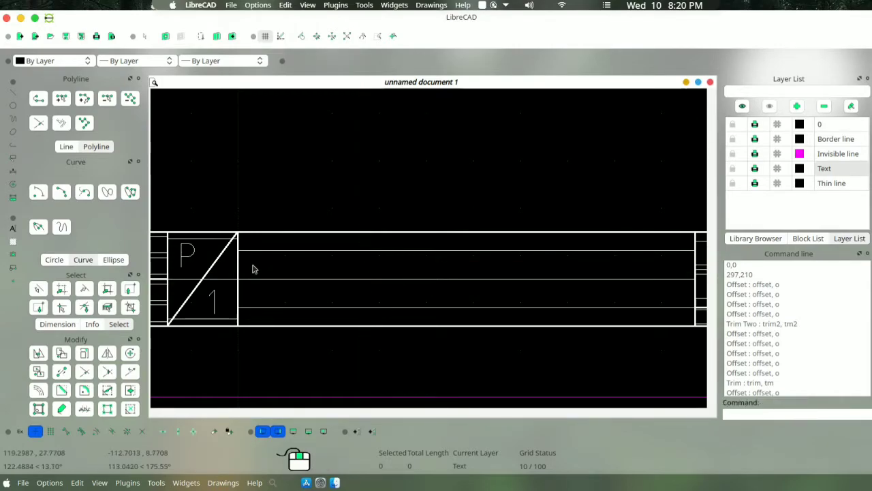
{"action": "left_click", "coordinate": [13, 229]}
{"action": "left_click", "coordinate": [357, 152]}
{"action": "key", "text": "BackSpace"}
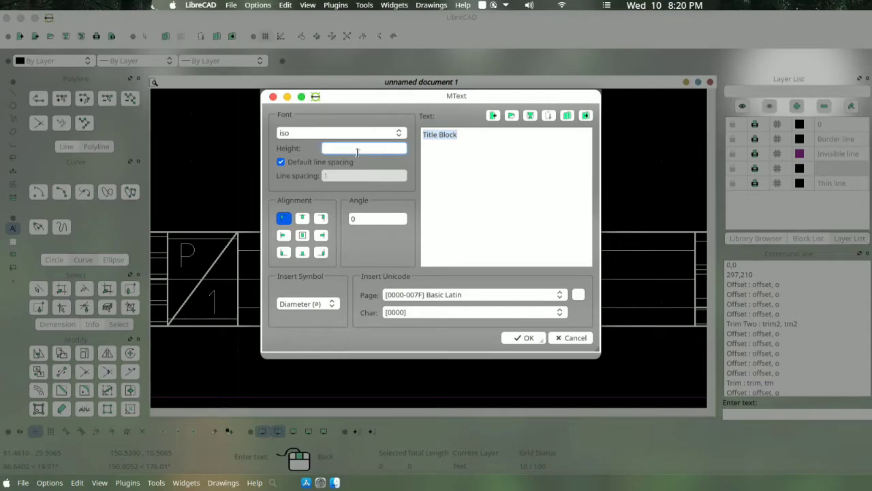
{"action": "left_click", "coordinate": [536, 343]}
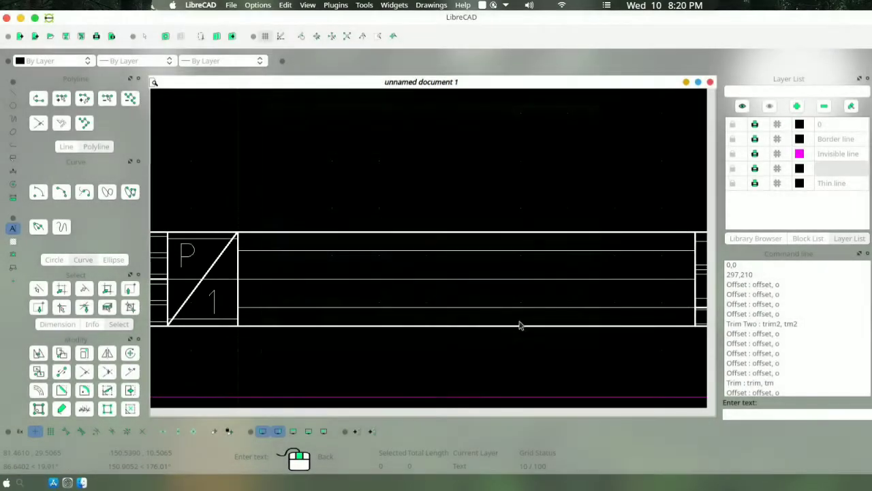
{"action": "right_click", "coordinate": [337, 262]}
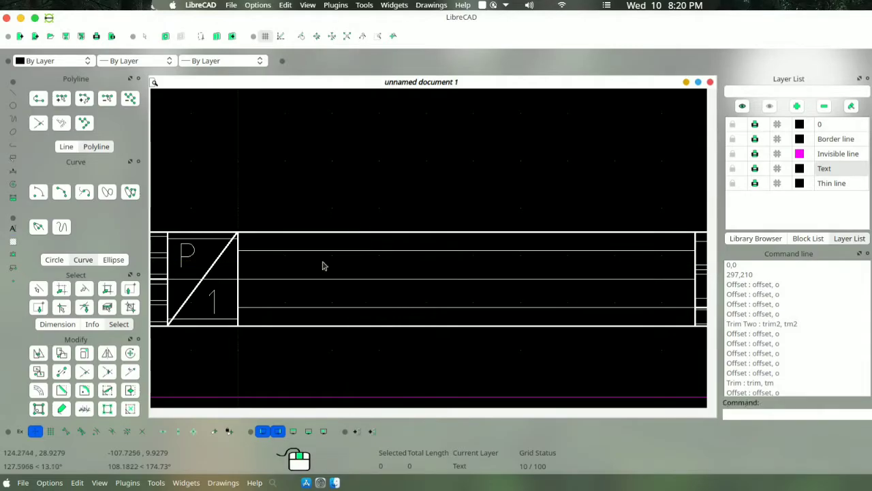
Step: Set the "Title Block" text's height to 8 and place it centred in the wide cell, at about 121.3, 29.2
{"action": "left_click", "coordinate": [12, 227]}
{"action": "left_click", "coordinate": [332, 150]}
{"action": "type", "text": "8"}
{"action": "left_click", "coordinate": [523, 338]}
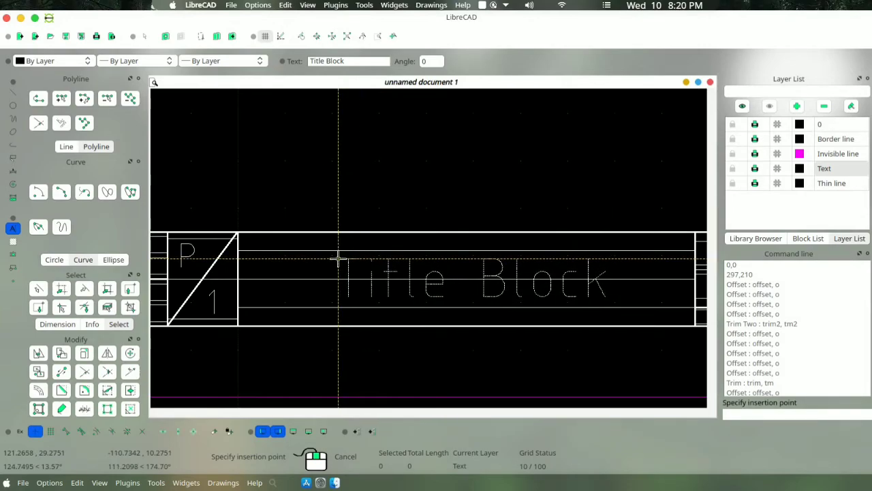
{"action": "left_click", "coordinate": [338, 258]}
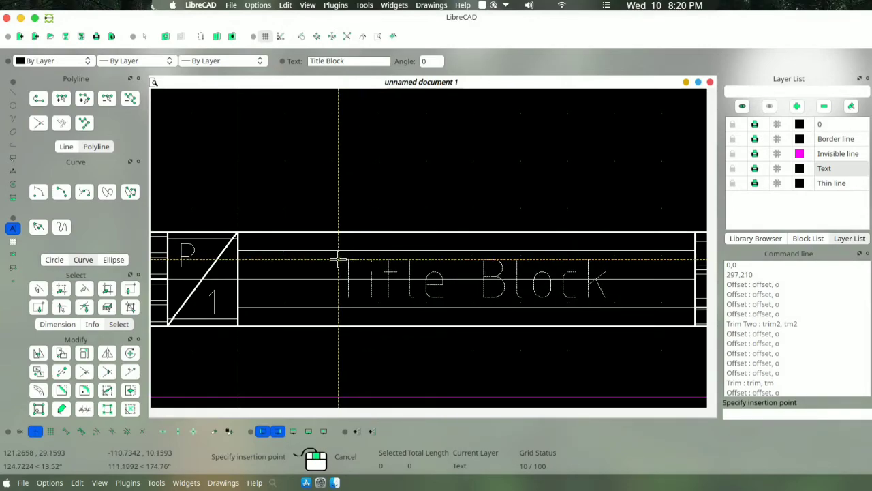
{"action": "right_click", "coordinate": [432, 308]}
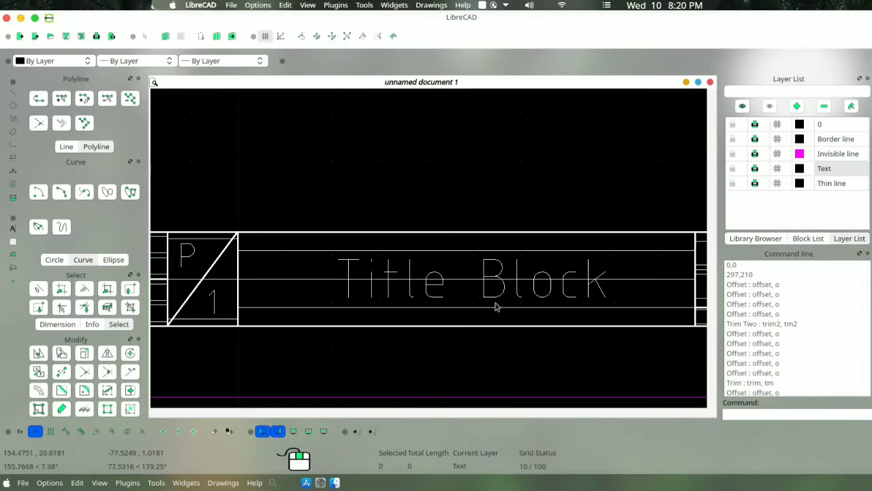
Step: Delete the horizontal guide line running through the middle of the "Title Block" text
{"action": "scroll", "coordinate": [495, 306], "scroll_direction": "down", "scroll_amount": 3}
{"action": "scroll", "coordinate": [553, 291], "scroll_direction": "up", "scroll_amount": 2}
{"action": "scroll", "coordinate": [403, 255], "scroll_direction": "up", "scroll_amount": 3}
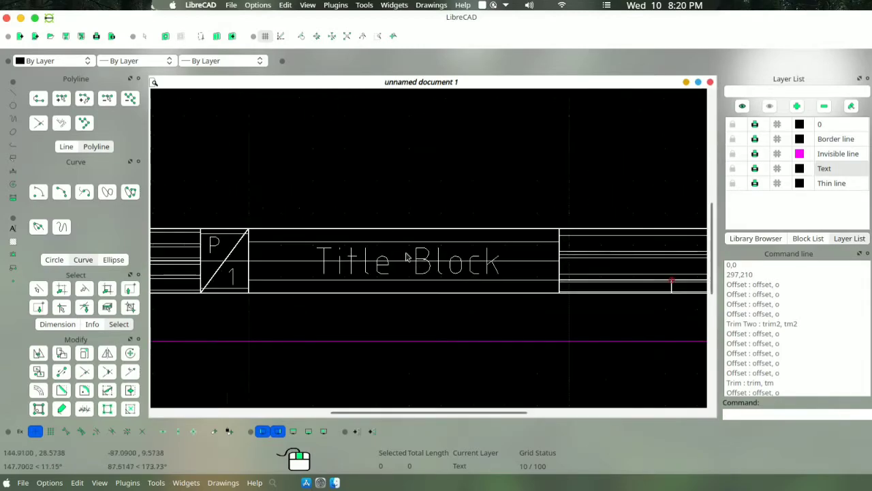
{"action": "left_click", "coordinate": [404, 267]}
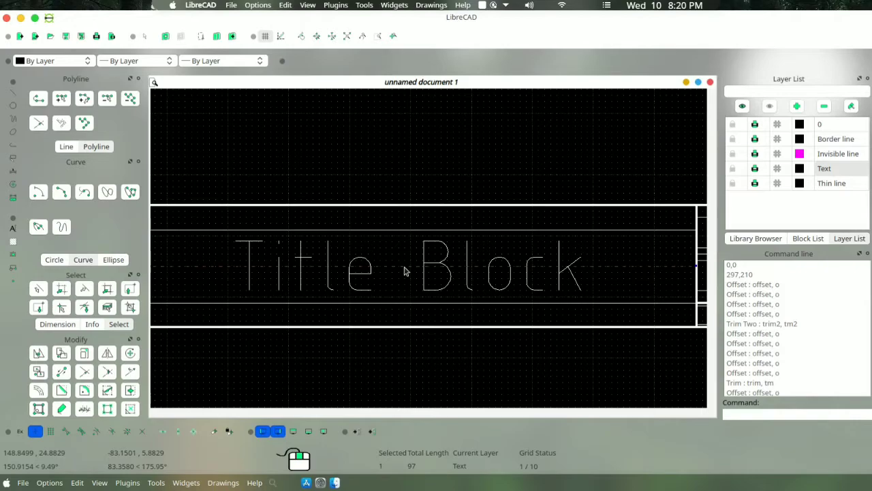
Step: Enter the instructor's name, prefixed with "Engr.", as multiline text with height 4 for the block right of the title cell
{"action": "scroll", "coordinate": [404, 272], "scroll_direction": "down", "scroll_amount": 4}
{"action": "scroll", "coordinate": [574, 270], "scroll_direction": "up", "scroll_amount": 2}
{"action": "scroll", "coordinate": [587, 249], "scroll_direction": "up", "scroll_amount": 5}
{"action": "scroll", "coordinate": [422, 254], "scroll_direction": "down", "scroll_amount": 2}
{"action": "scroll", "coordinate": [566, 257], "scroll_direction": "up", "scroll_amount": 1}
{"action": "scroll", "coordinate": [468, 254], "scroll_direction": "up", "scroll_amount": 1}
{"action": "scroll", "coordinate": [464, 254], "scroll_direction": "up", "scroll_amount": 1}
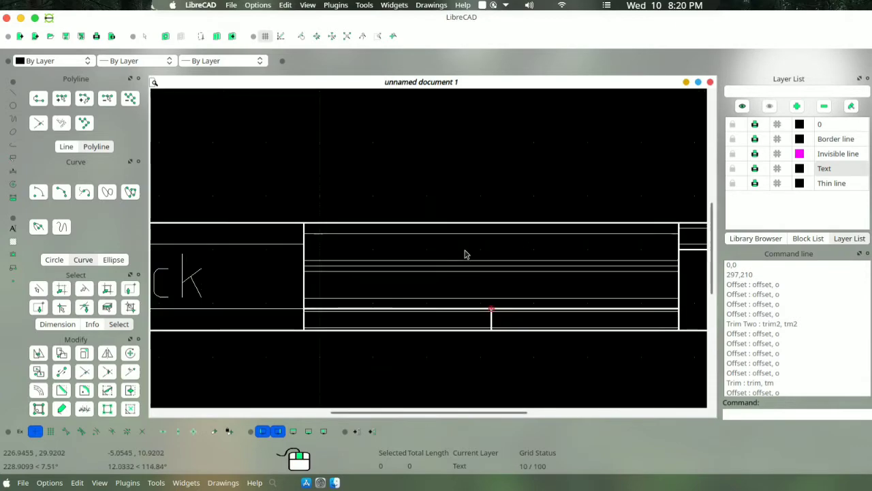
{"action": "left_click", "coordinate": [12, 228]}
{"action": "type", "text": "E"}
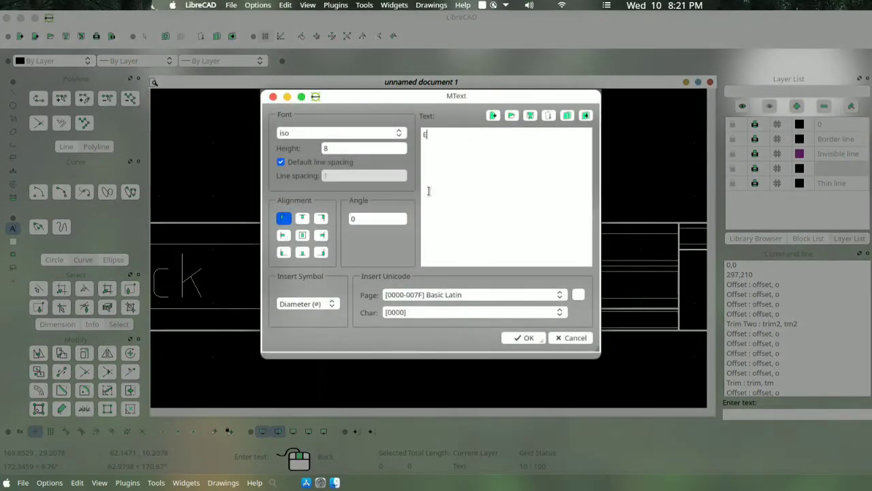
{"action": "type", "text": "ngr. Charles Xavier"}
{"action": "left_click", "coordinate": [382, 147]}
{"action": "key", "text": "BackSpace"}
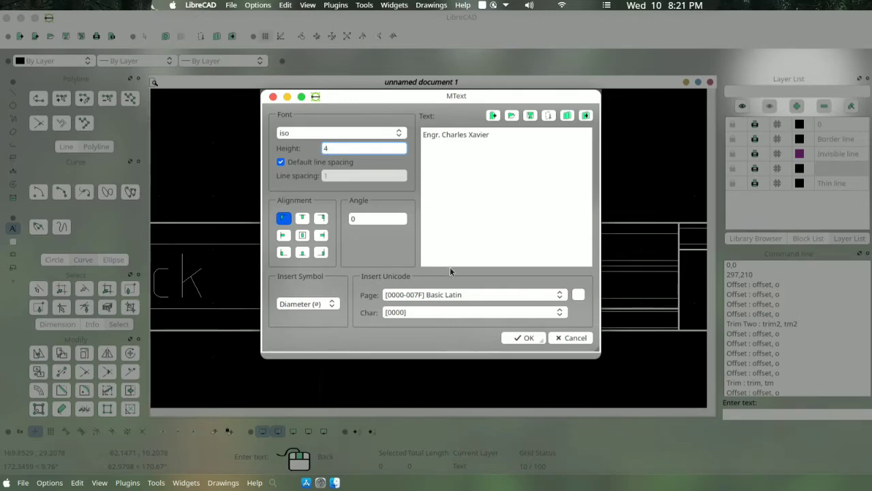
{"action": "left_click", "coordinate": [523, 338]}
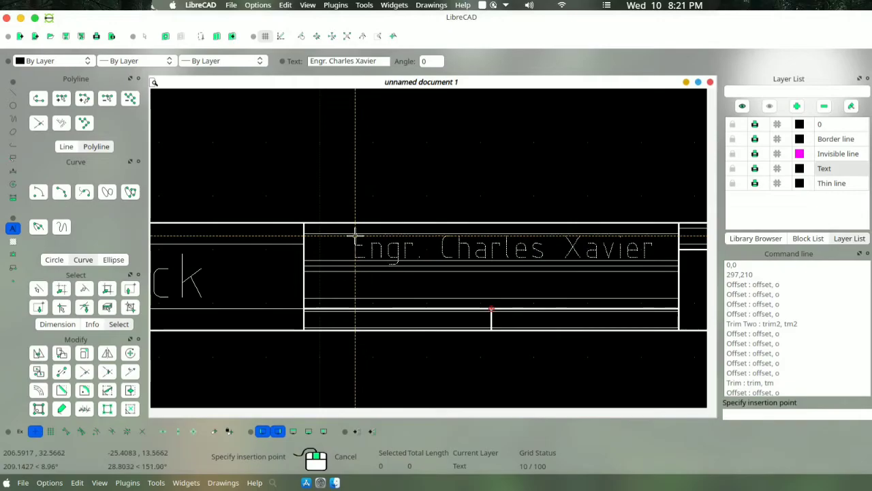
{"action": "right_click", "coordinate": [355, 235]}
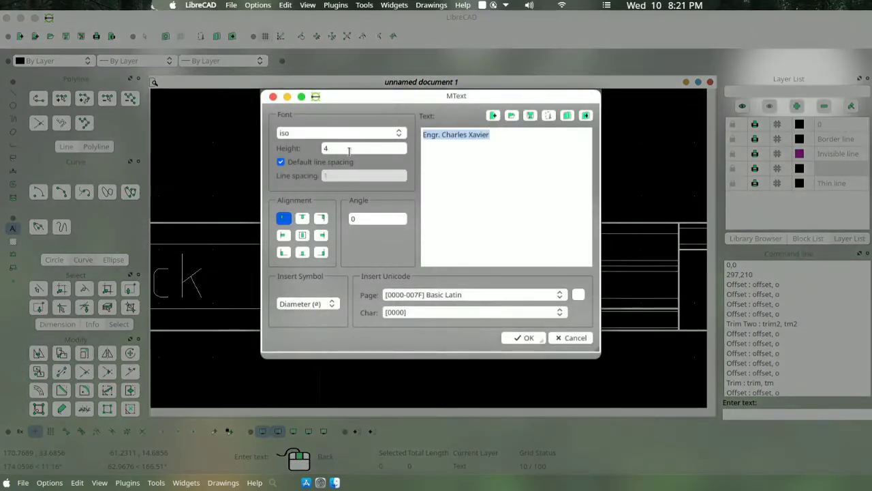
Step: Set the instructor name's text height to 3 and place it centred in the block's first row, at about 211.6, 32.4
{"action": "left_click", "coordinate": [348, 148]}
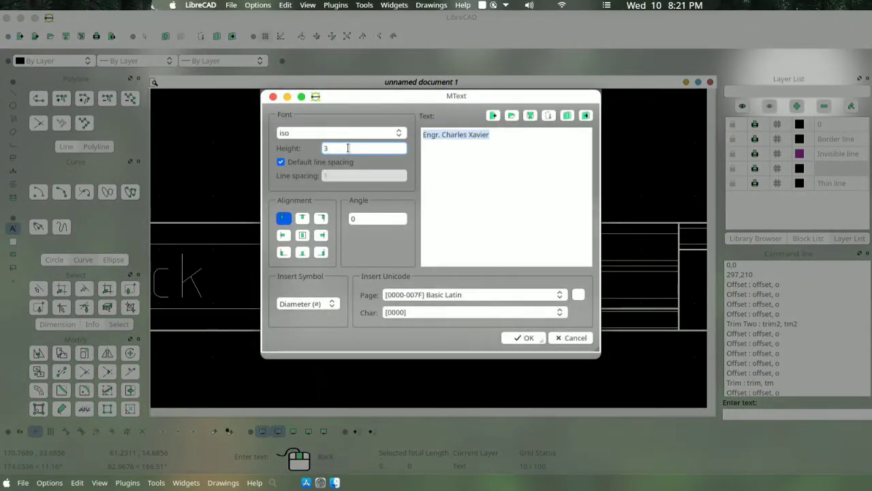
{"action": "type", "text": "3"}
{"action": "left_click", "coordinate": [519, 339]}
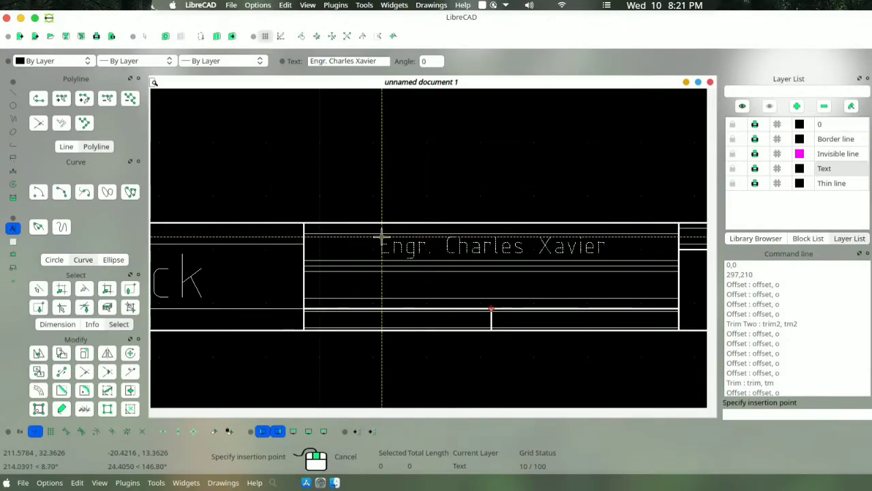
{"action": "left_click", "coordinate": [381, 236]}
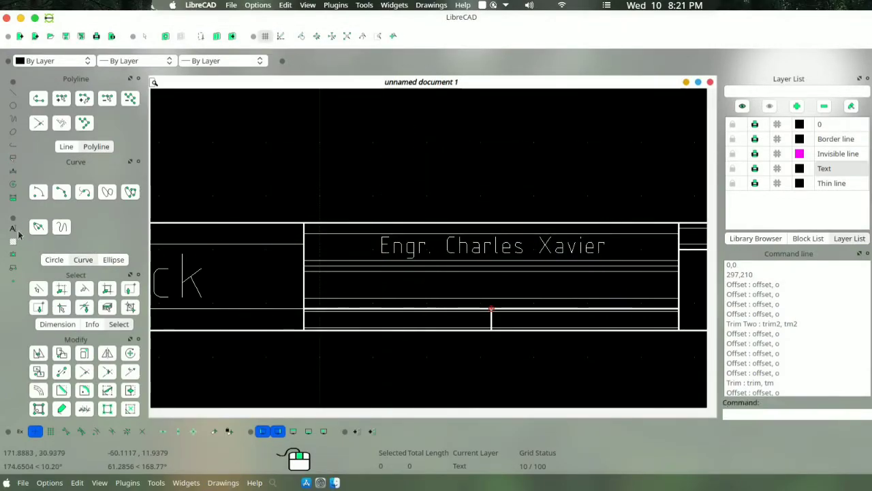
Step: Add the text "Instructor" with height 3, centred in the row below the instructor's name
{"action": "key", "text": "BackSpace"}
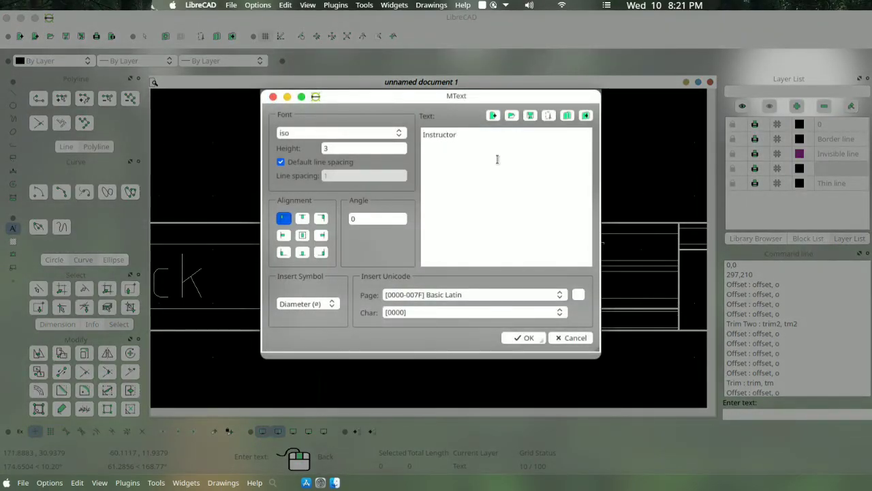
{"action": "left_click", "coordinate": [523, 337]}
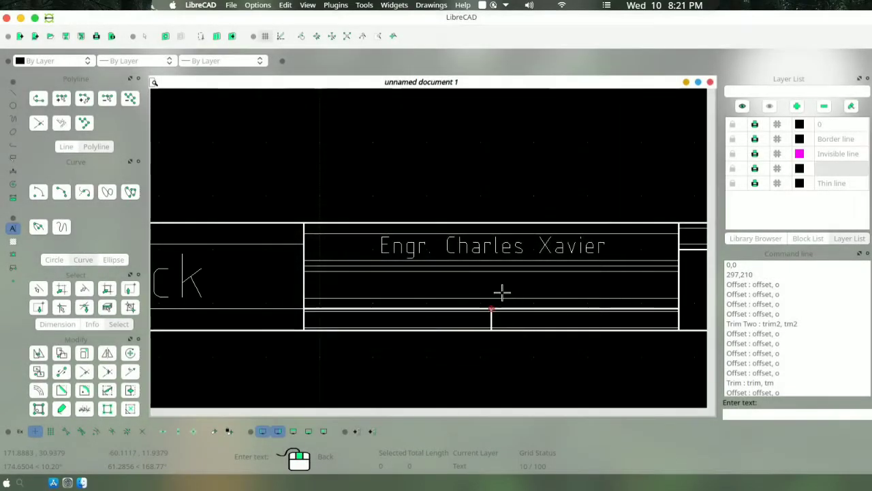
{"action": "left_click", "coordinate": [430, 275]}
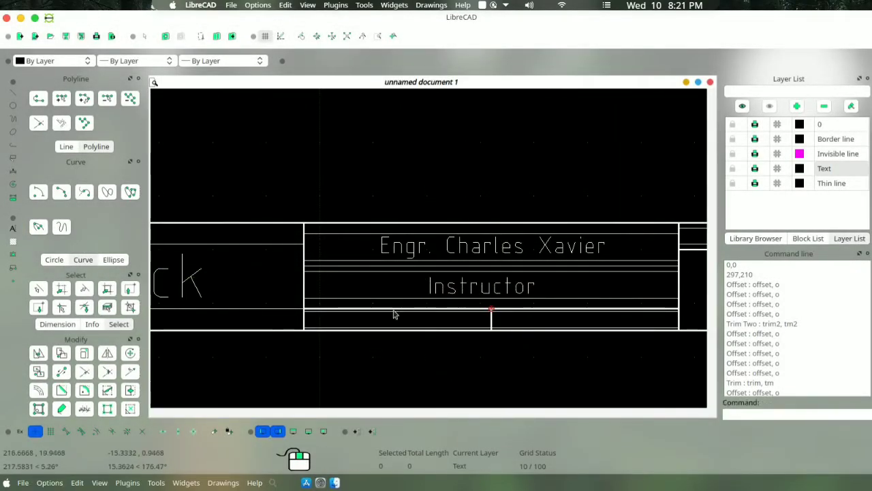
Step: Add the text "DB:" with height 2 at the left end of the left small cell below "Instructor"
{"action": "left_click", "coordinate": [12, 228]}
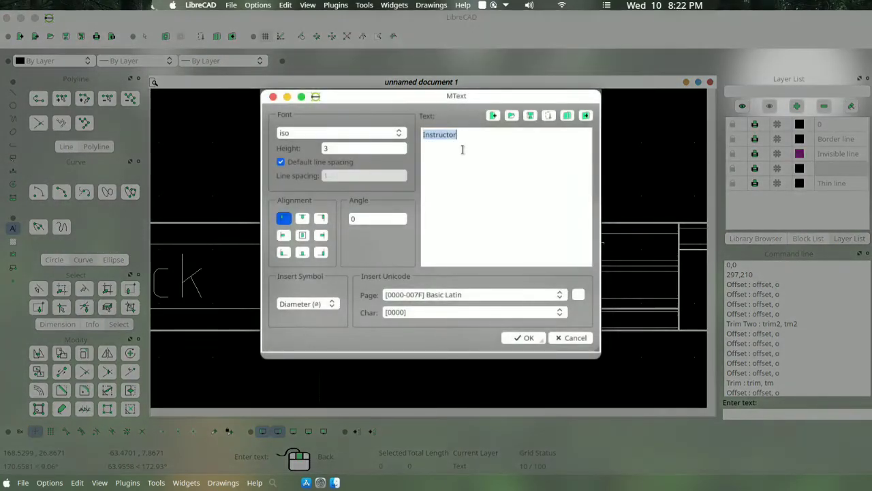
{"action": "key", "text": "BackSpace"}
{"action": "left_click", "coordinate": [355, 148]}
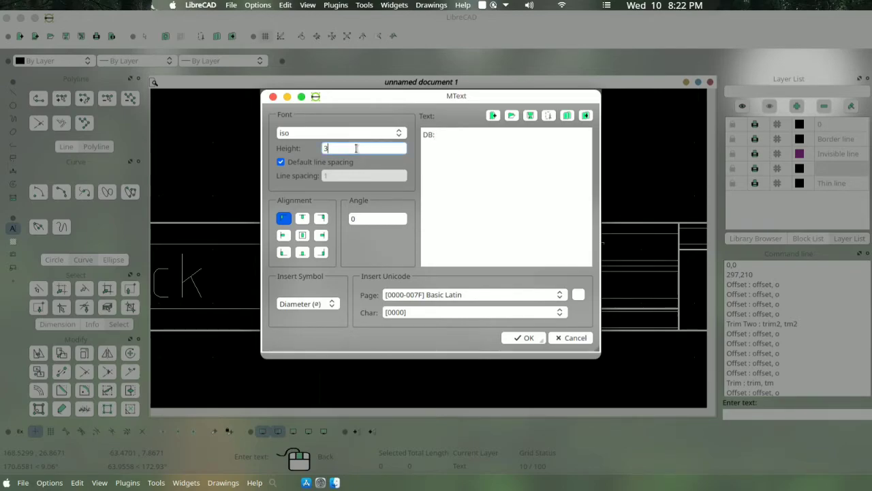
{"action": "left_click", "coordinate": [507, 339]}
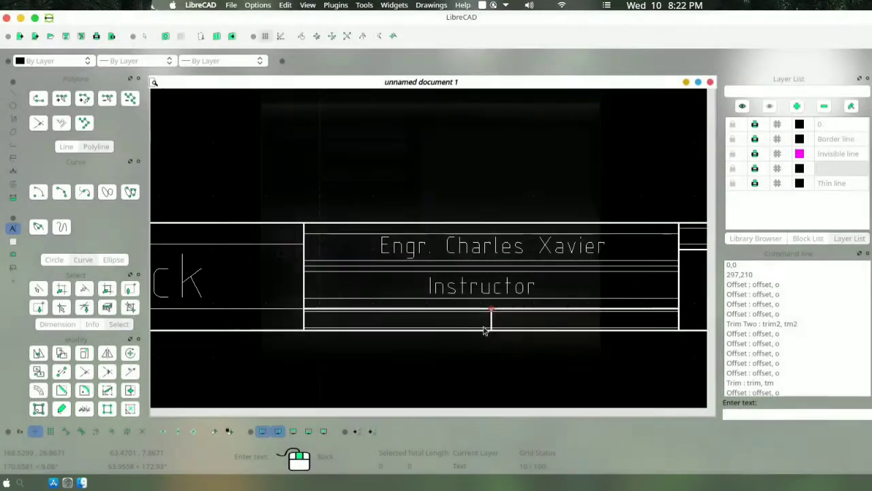
{"action": "left_click", "coordinate": [313, 313]}
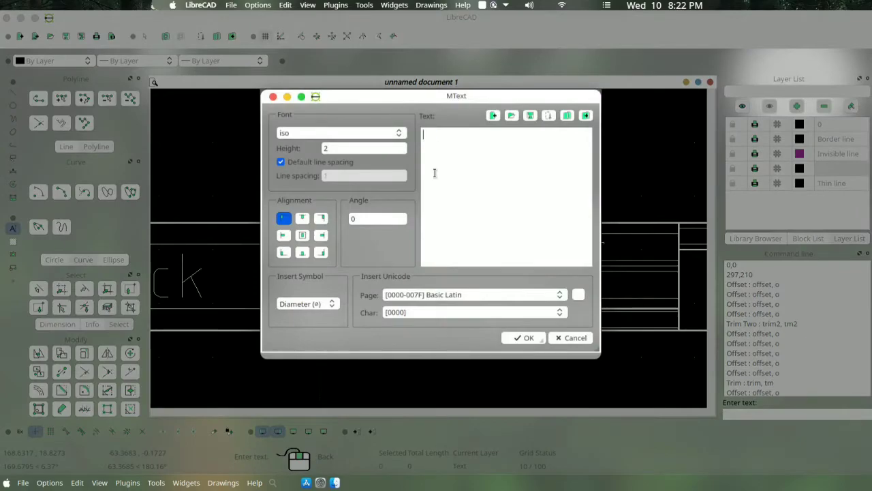
Step: Add the text "DF:" with height 2 at the left end of the right small cell below "Instructor"
{"action": "type", "text": "DF:"}
{"action": "left_click", "coordinate": [523, 337]}
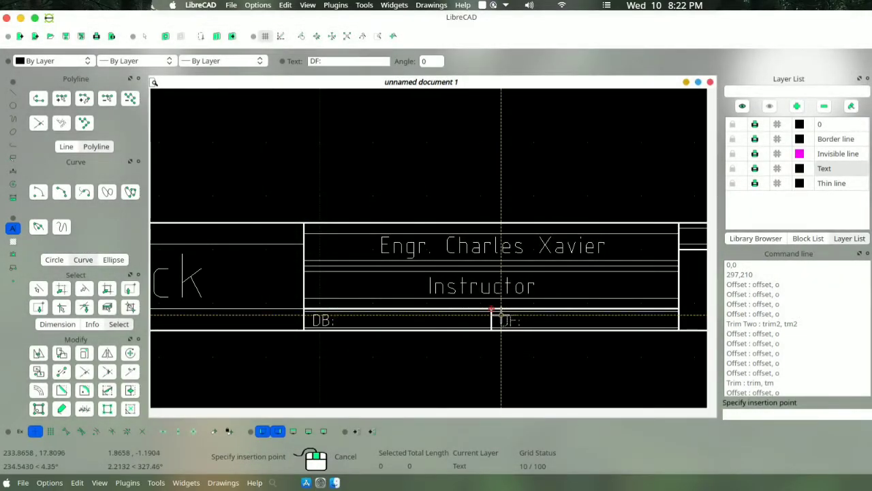
{"action": "scroll", "coordinate": [501, 315], "scroll_direction": "up", "scroll_amount": 2}
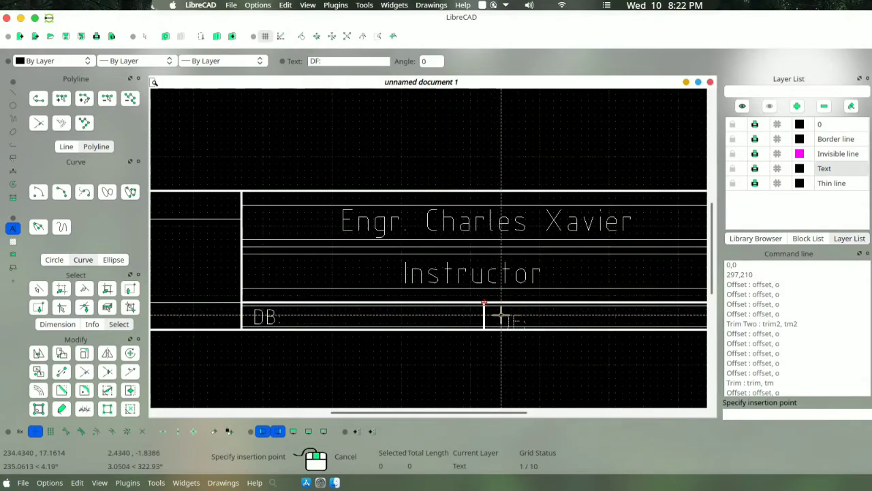
{"action": "left_click", "coordinate": [495, 308]}
Step: Add the text "Rating:" with height 2.5 in the small upper cell at the right end of the title strip
{"action": "scroll", "coordinate": [518, 330], "scroll_direction": "down", "scroll_amount": 2}
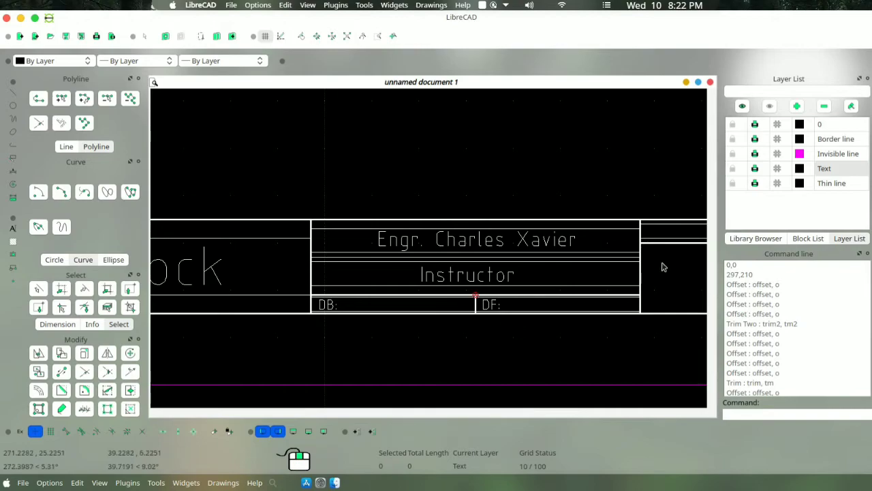
{"action": "scroll", "coordinate": [660, 269], "scroll_direction": "up", "scroll_amount": 2}
{"action": "left_click", "coordinate": [13, 229]}
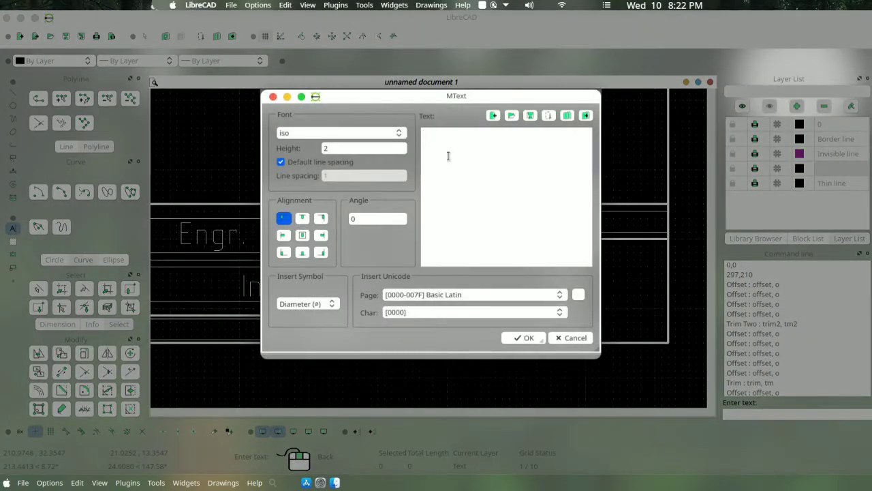
{"action": "left_click", "coordinate": [386, 149]}
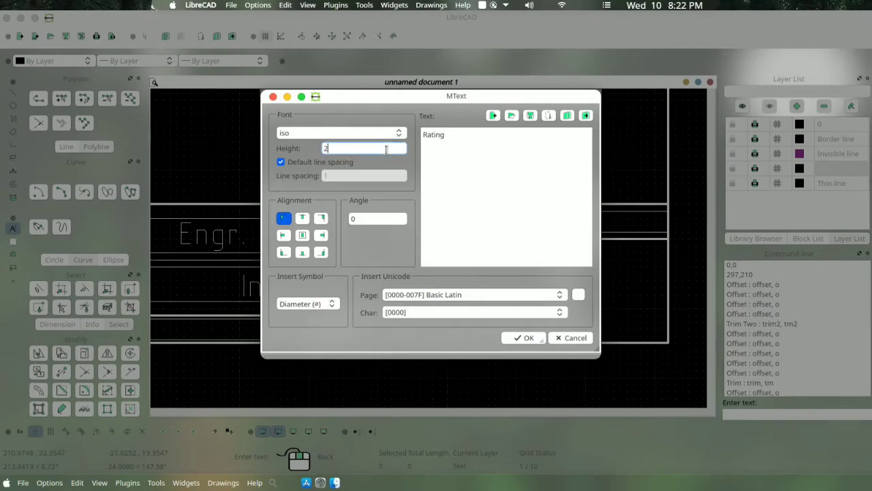
{"action": "left_click", "coordinate": [525, 337]}
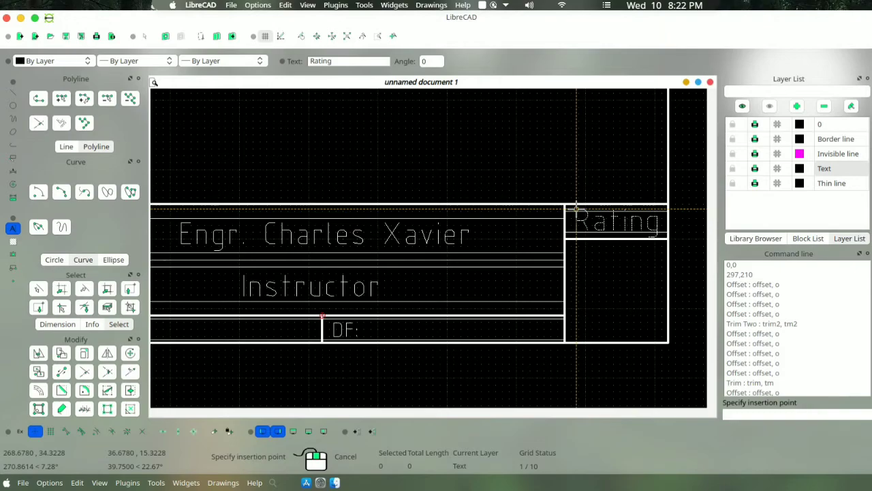
{"action": "key", "text": "Escape"}
{"action": "left_click", "coordinate": [13, 230]}
{"action": "left_click", "coordinate": [363, 145]}
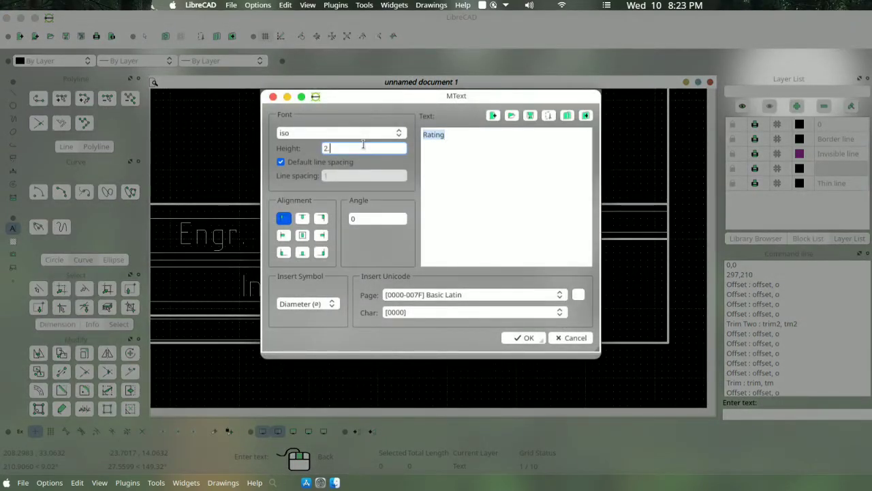
{"action": "left_click", "coordinate": [466, 144]}
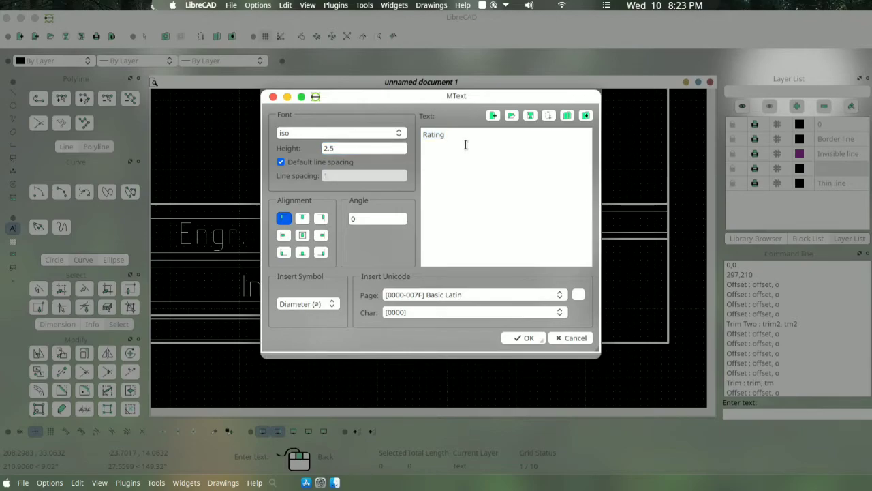
{"action": "left_click", "coordinate": [524, 337]}
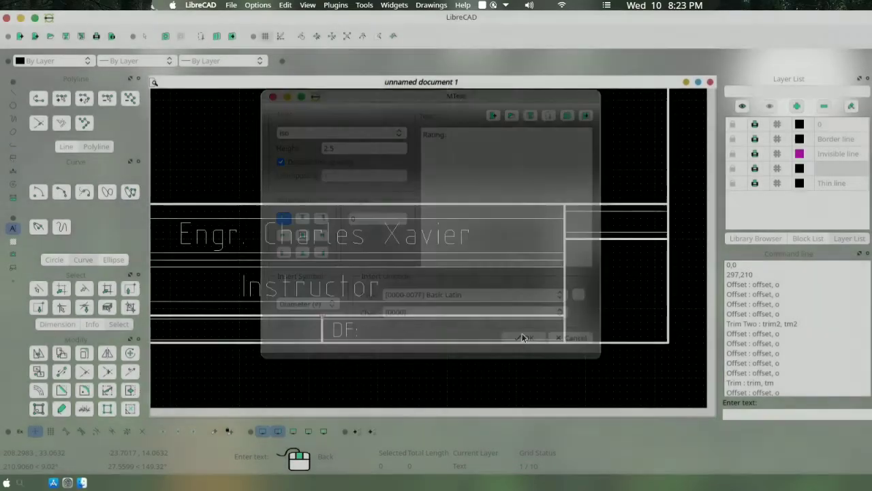
{"action": "left_click", "coordinate": [580, 211]}
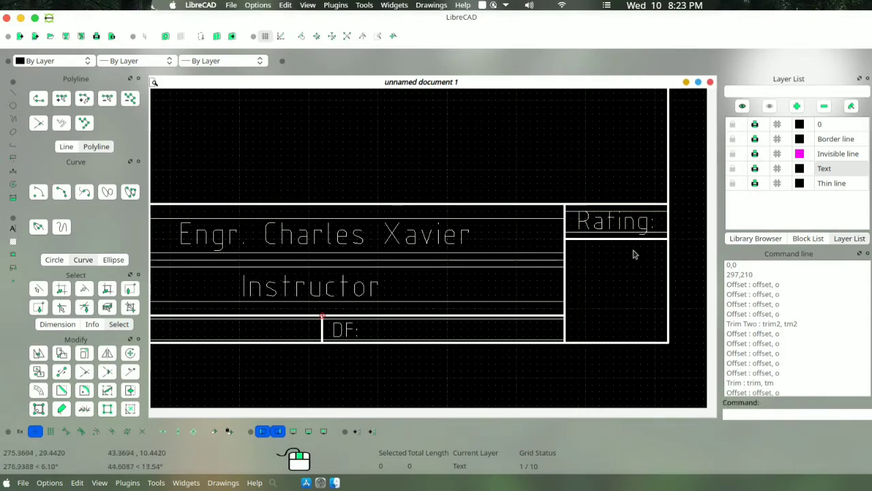
Step: Examine the whole sheet and the text in each cell of the title strip
{"action": "scroll", "coordinate": [318, 282], "scroll_direction": "down", "scroll_amount": 10}
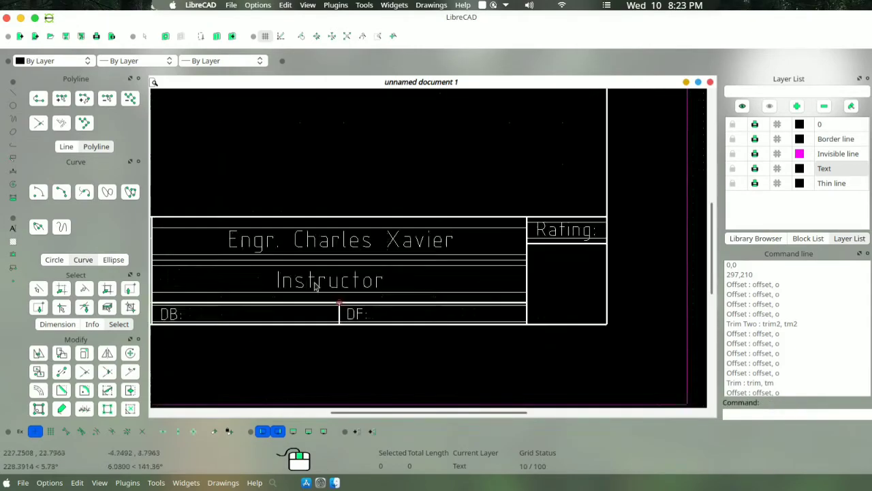
{"action": "scroll", "coordinate": [305, 168], "scroll_direction": "up", "scroll_amount": 3}
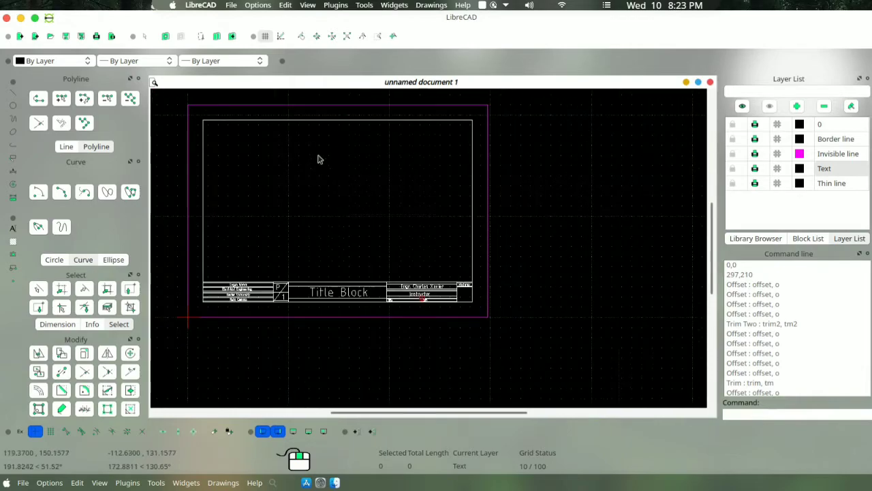
{"action": "scroll", "coordinate": [271, 265], "scroll_direction": "down", "scroll_amount": 1}
{"action": "scroll", "coordinate": [337, 323], "scroll_direction": "up", "scroll_amount": 8}
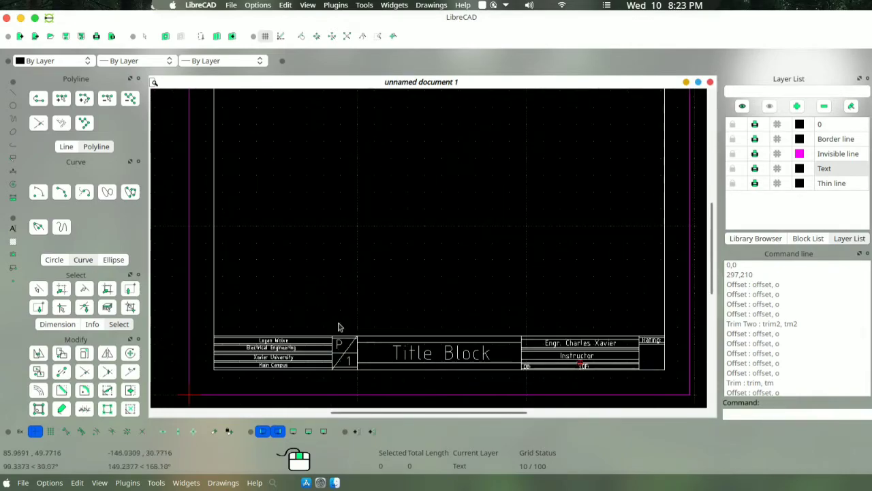
{"action": "scroll", "coordinate": [268, 300], "scroll_direction": "down", "scroll_amount": 3}
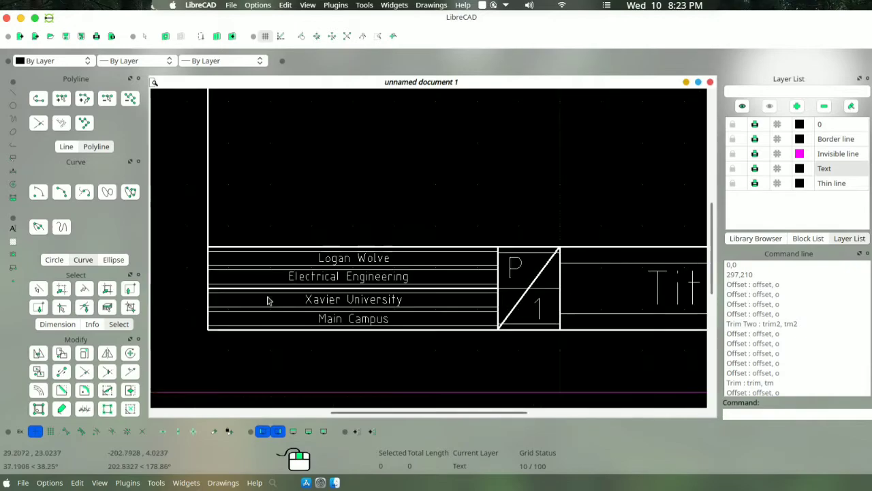
{"action": "scroll", "coordinate": [635, 198], "scroll_direction": "down", "scroll_amount": 2}
{"action": "scroll", "coordinate": [666, 202], "scroll_direction": "down", "scroll_amount": 3}
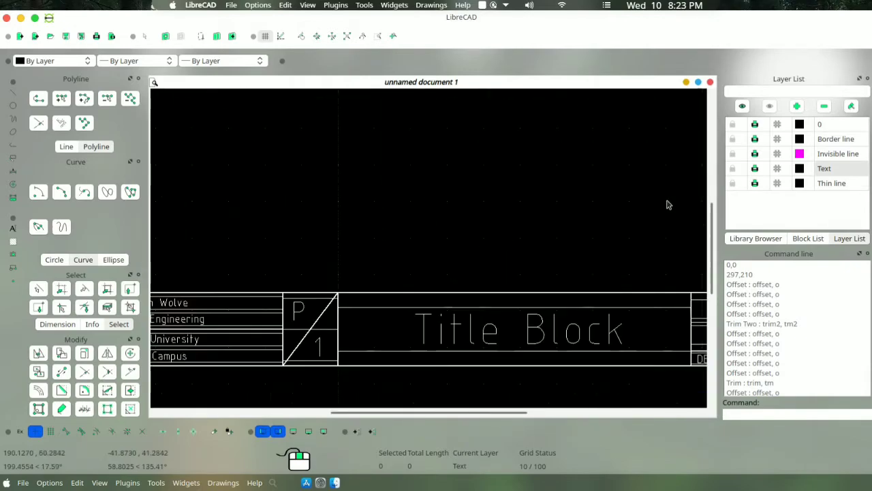
{"action": "scroll", "coordinate": [666, 204], "scroll_direction": "up", "scroll_amount": 1}
{"action": "scroll", "coordinate": [315, 164], "scroll_direction": "down", "scroll_amount": 4}
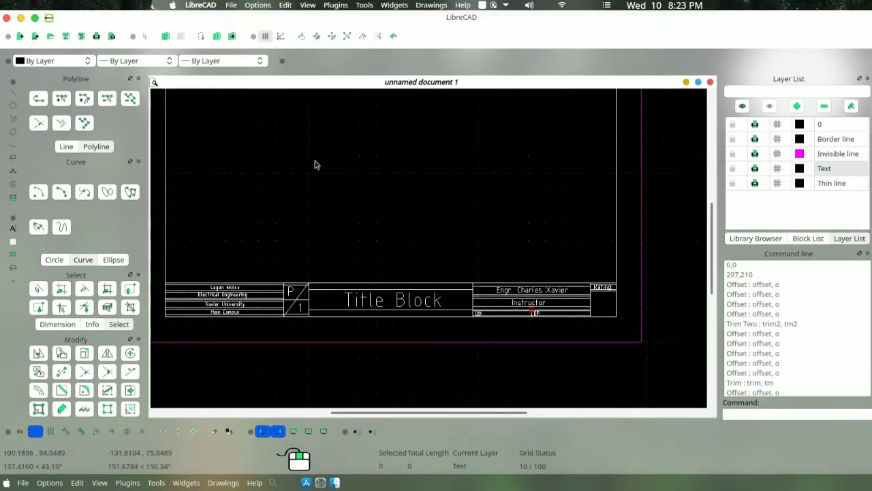
{"action": "scroll", "coordinate": [395, 253], "scroll_direction": "up", "scroll_amount": 4}
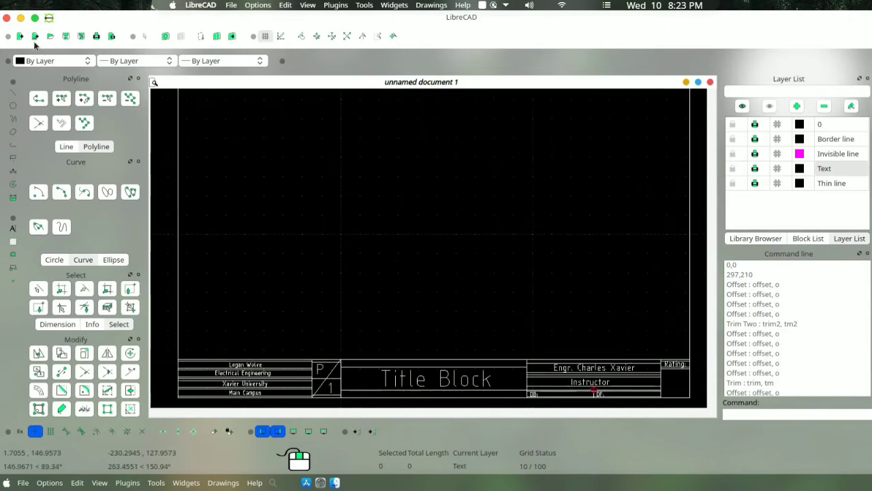
{"action": "left_click", "coordinate": [231, 5]}
{"action": "mouse_move", "coordinate": [304, 111]}
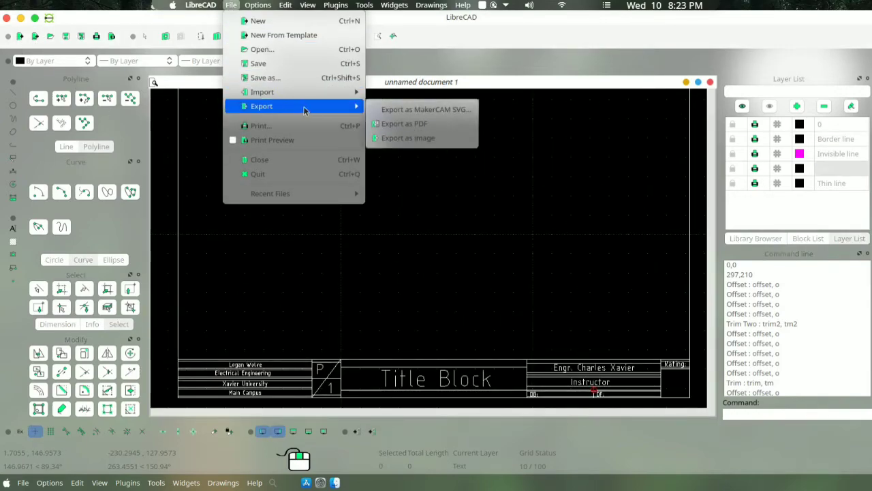
{"action": "left_click", "coordinate": [424, 126]}
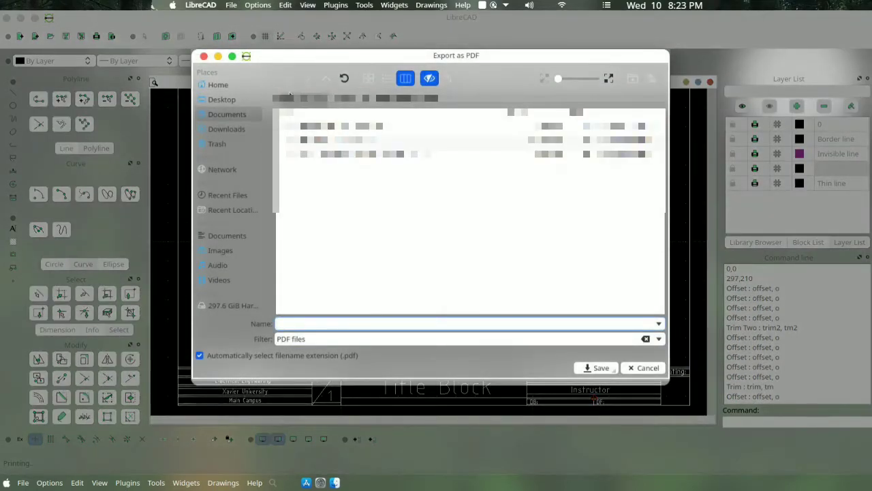
{"action": "left_click", "coordinate": [204, 59]}
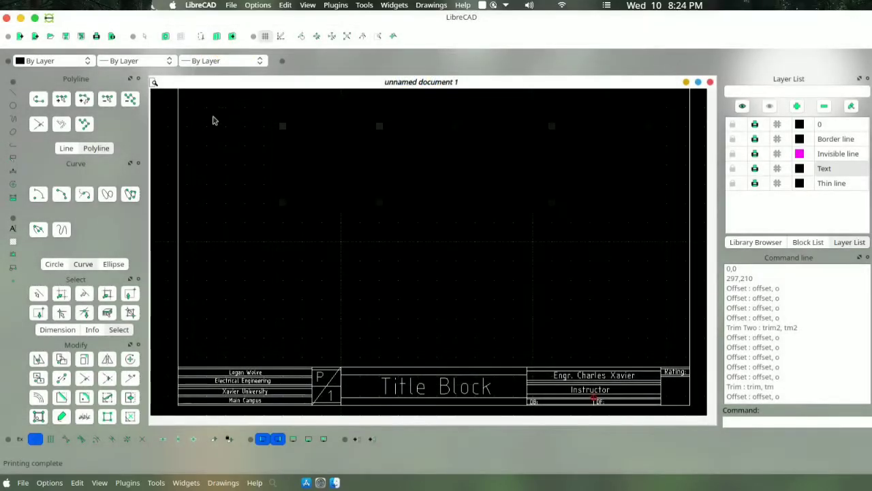
Step: Open the print preview of the drawing and set the print scale to 1:1
{"action": "left_click", "coordinate": [111, 38]}
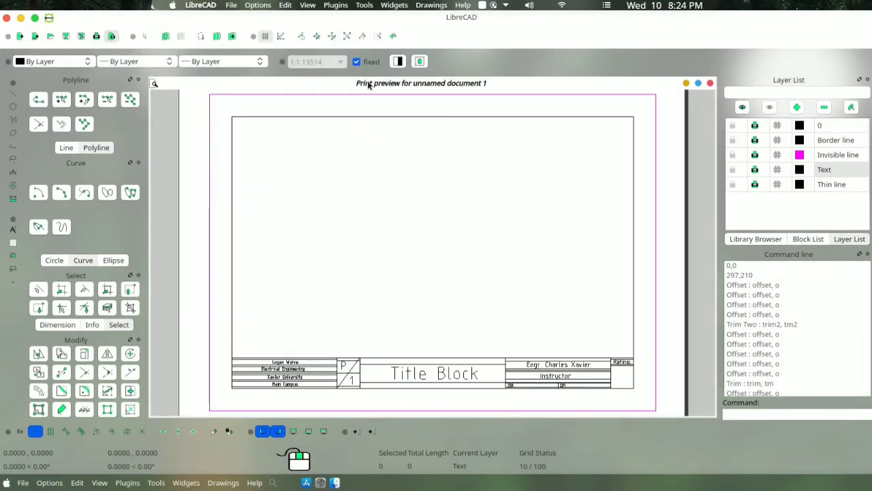
{"action": "left_click", "coordinate": [357, 62]}
{"action": "left_click", "coordinate": [316, 62]}
{"action": "double_click", "coordinate": [316, 61]}
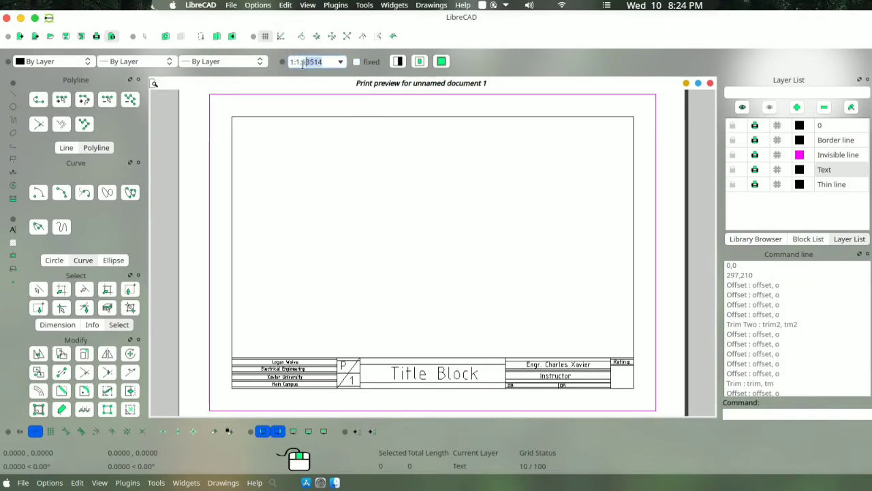
{"action": "key", "text": "BackSpace"}
{"action": "key", "text": "BackSpace"}
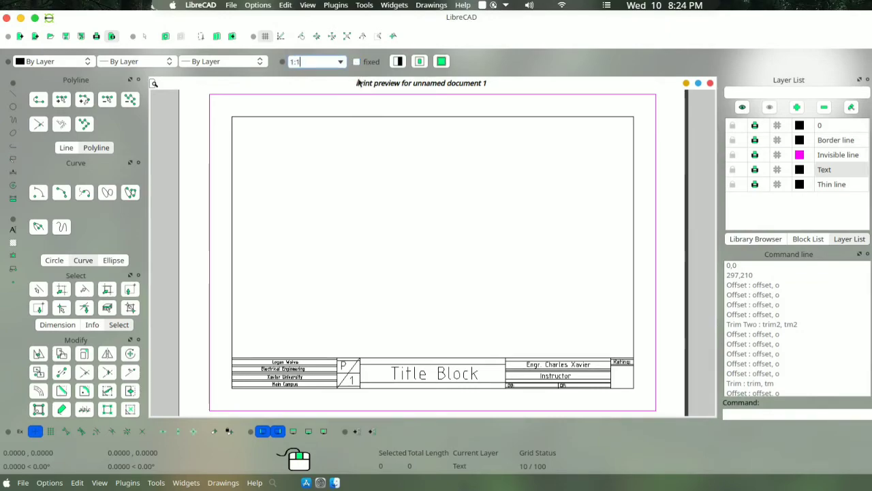
{"action": "key", "text": "Return"}
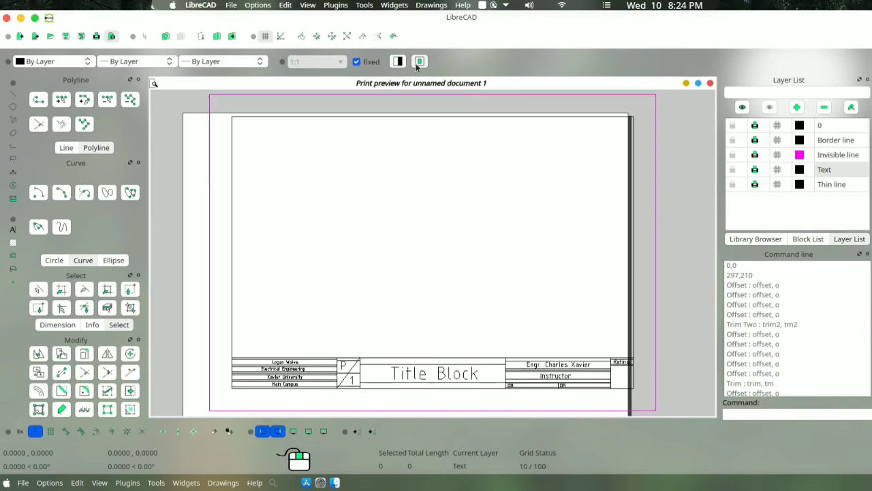
Step: Centre the drawing on the preview page and exclude the Invisible line layer from printing
{"action": "left_click", "coordinate": [356, 62]}
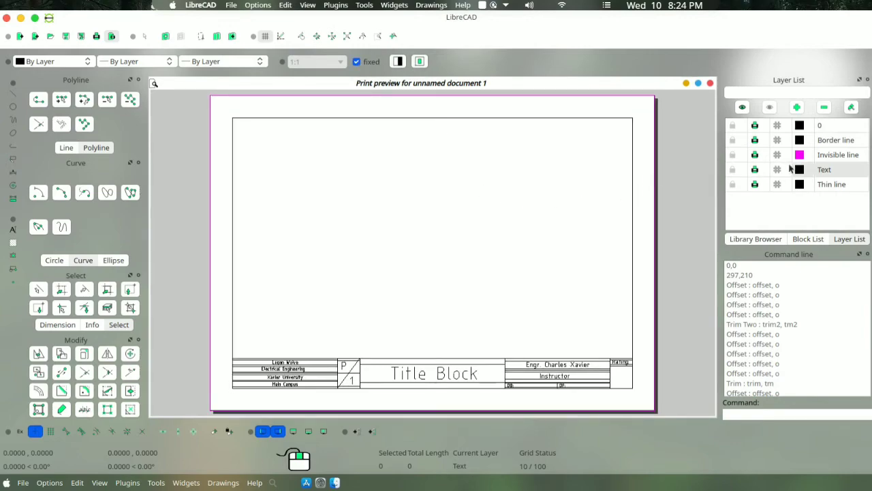
{"action": "left_click", "coordinate": [756, 156]}
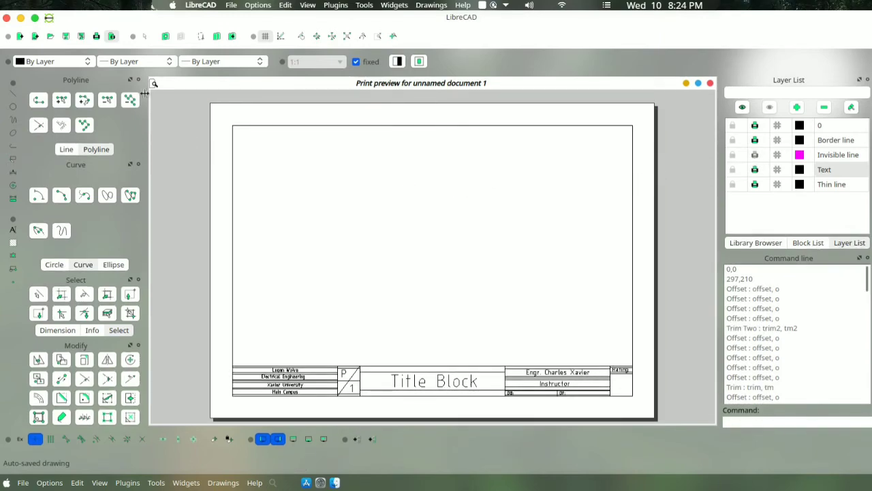
Step: Export the sheet as a PDF in Documents, naming it "Title Block" followed by the student's name in parentheses
{"action": "left_click", "coordinate": [227, 7]}
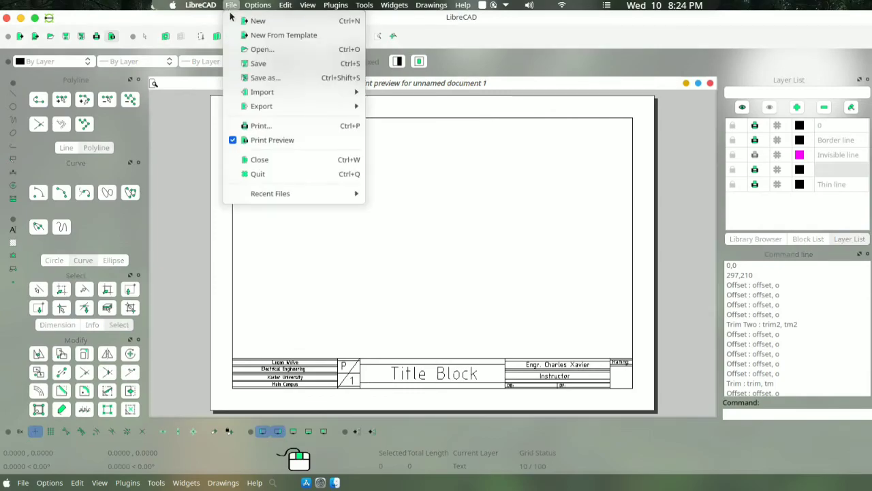
{"action": "mouse_move", "coordinate": [279, 107]}
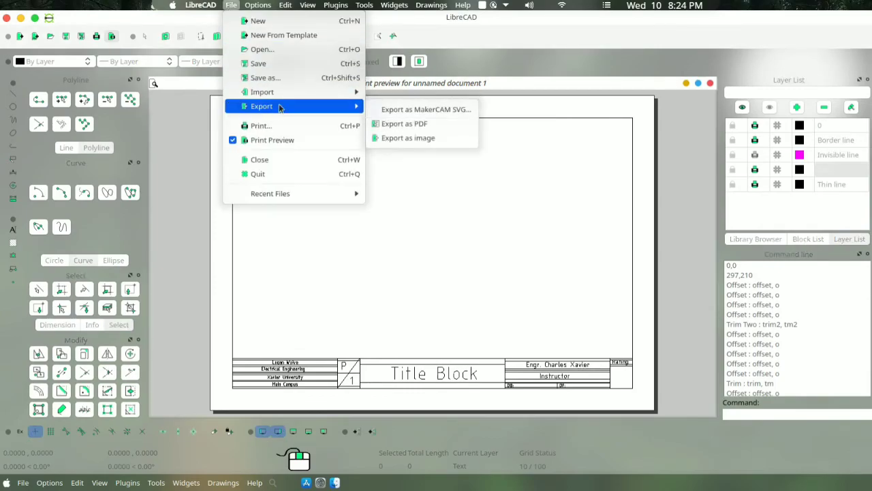
{"action": "left_click", "coordinate": [402, 123]}
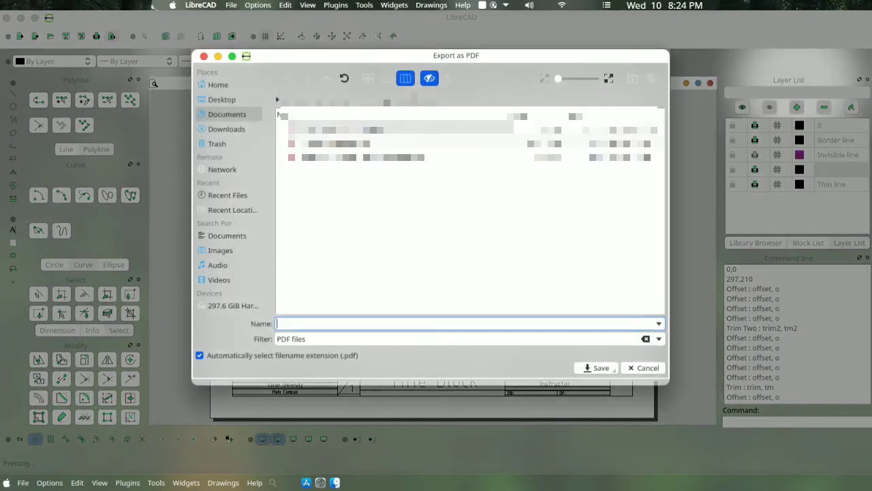
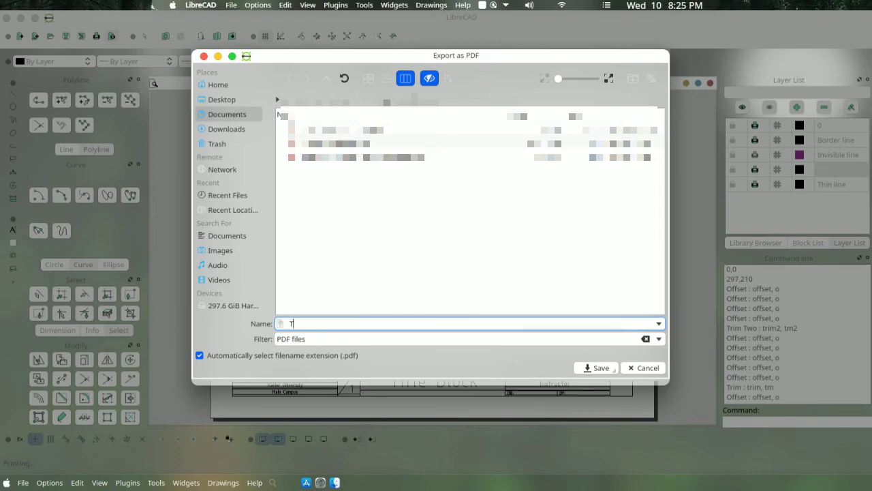
{"action": "type", "text": "itl"}
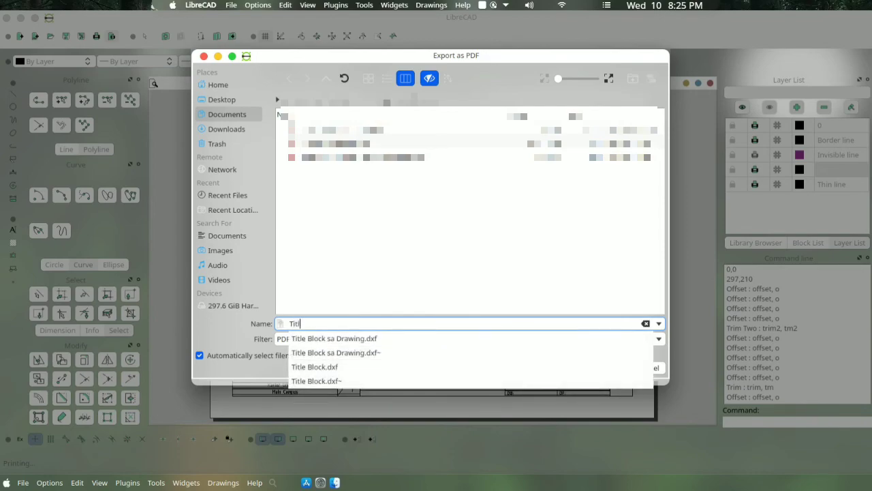
{"action": "type", "text": "e Block"}
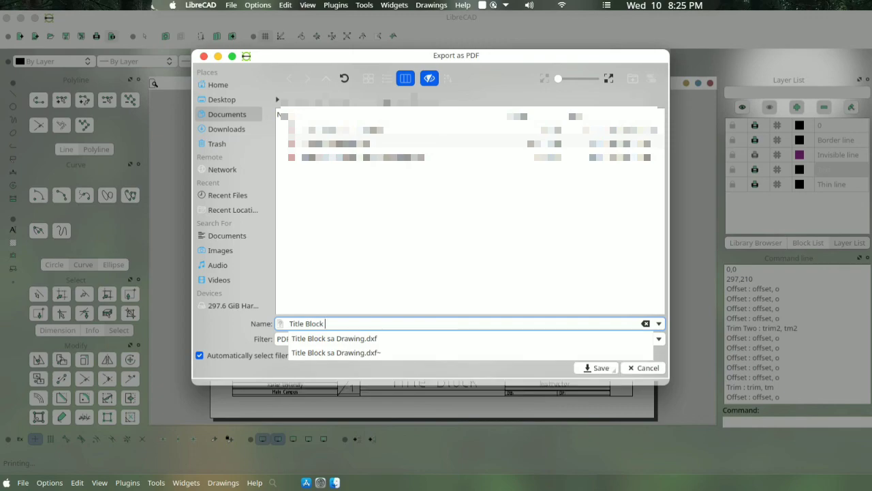
{"action": "type", "text": "9"}
{"action": "key", "text": "BackSpace"}
{"action": "type", "text": "(Loga"}
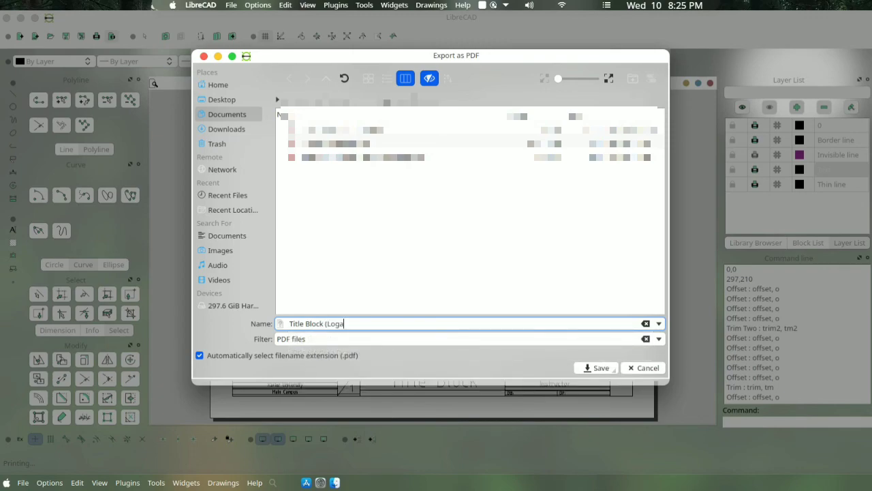